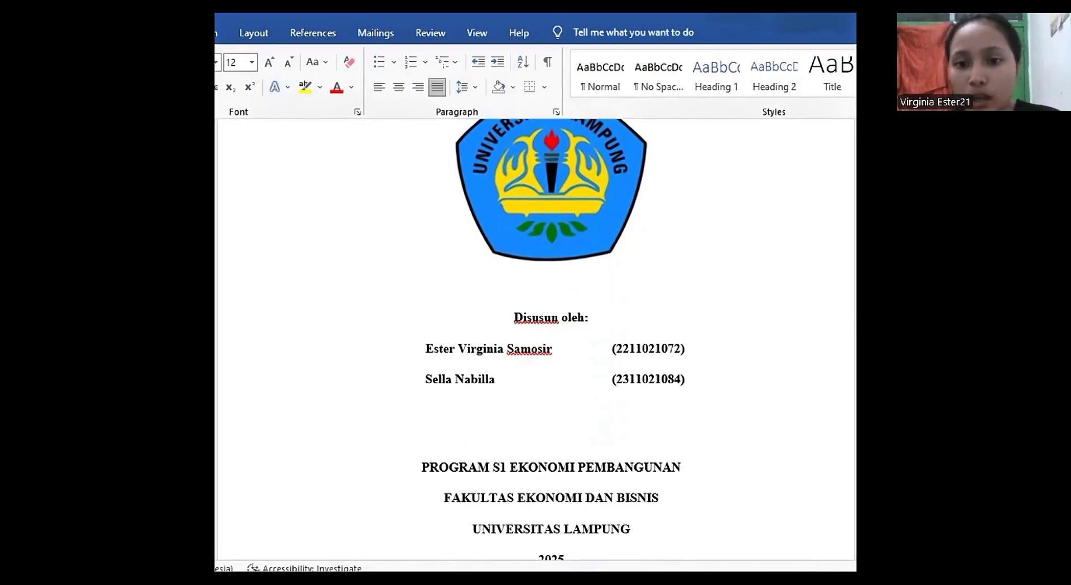
# Read the report from the cover page's author details down to the "Analisis Regresi Linier Berganda" section
pyautogui.scroll(-3, 536, 341)
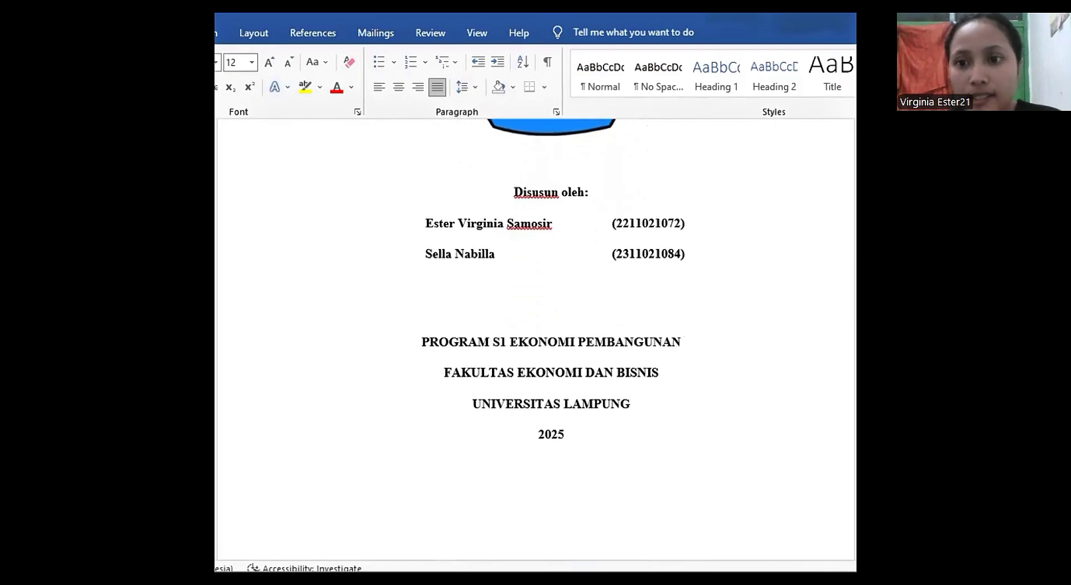
pyautogui.scroll(-2, 536, 340)
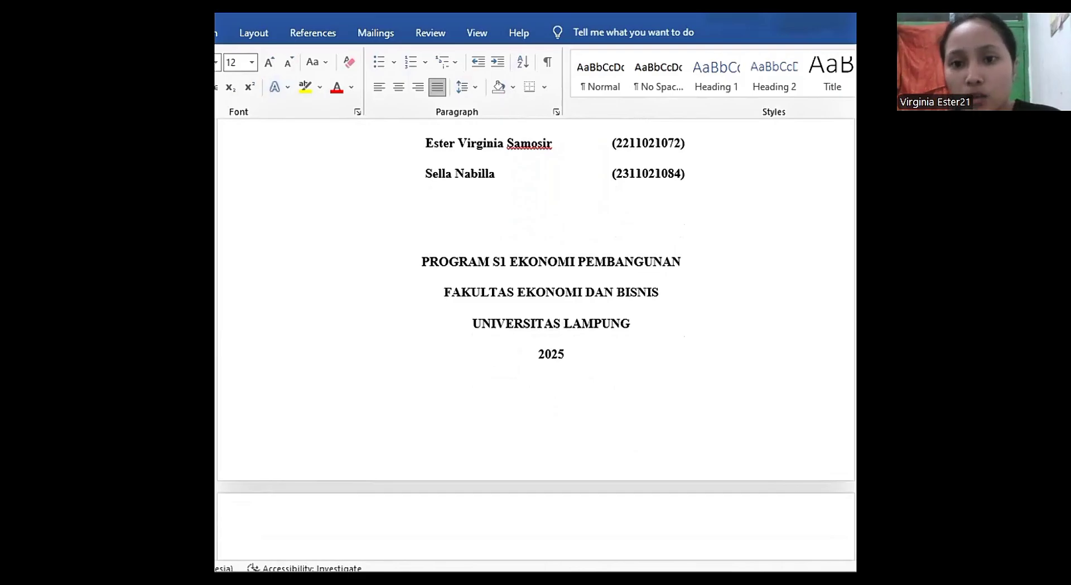
pyautogui.scroll(-2, 535, 307)
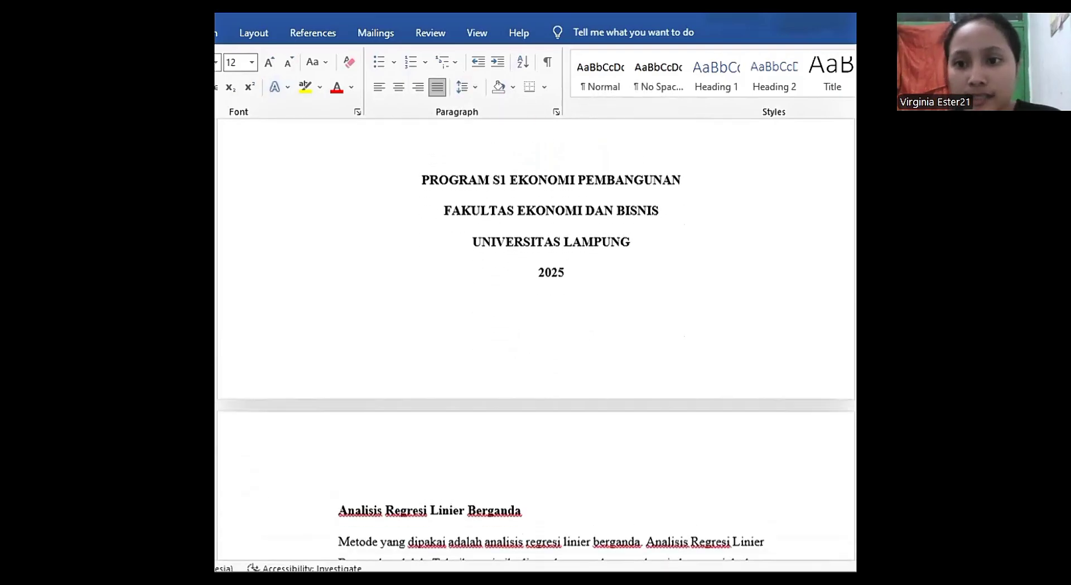
pyautogui.scroll(-3, 535, 340)
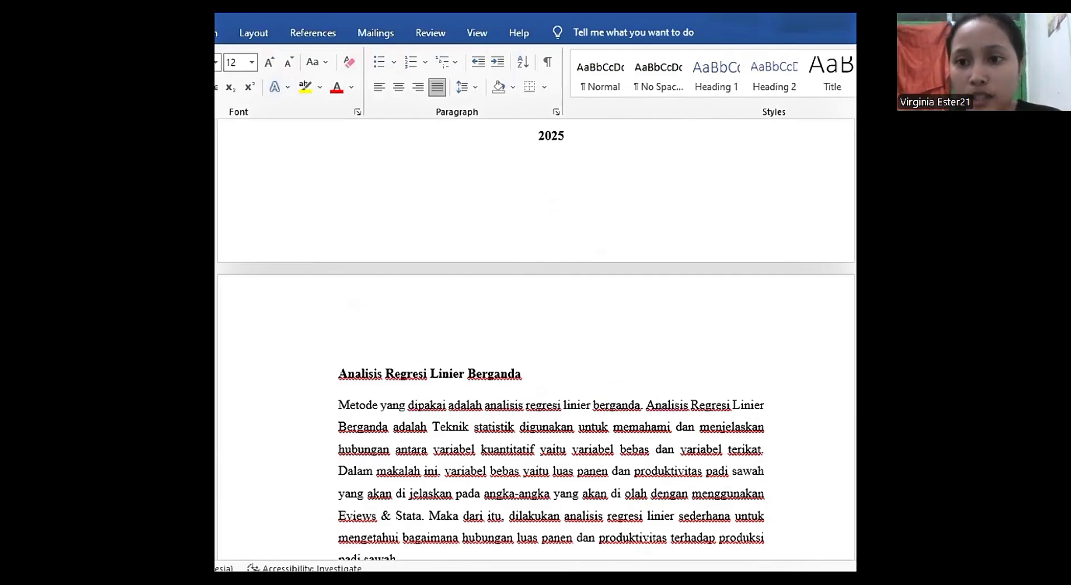
pyautogui.scroll(-5, 535, 341)
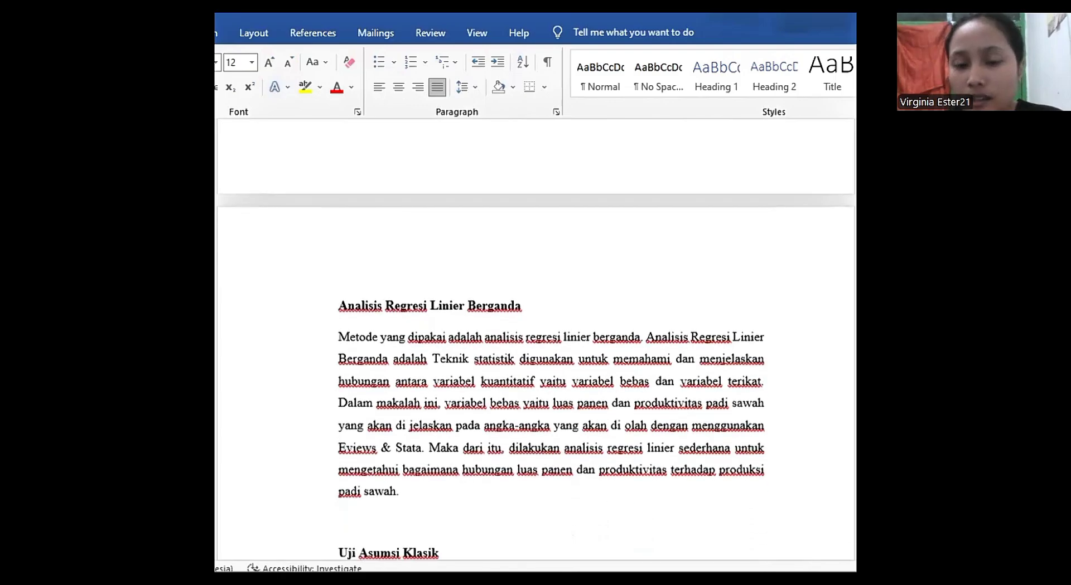
pyautogui.scroll(-1, 535, 341)
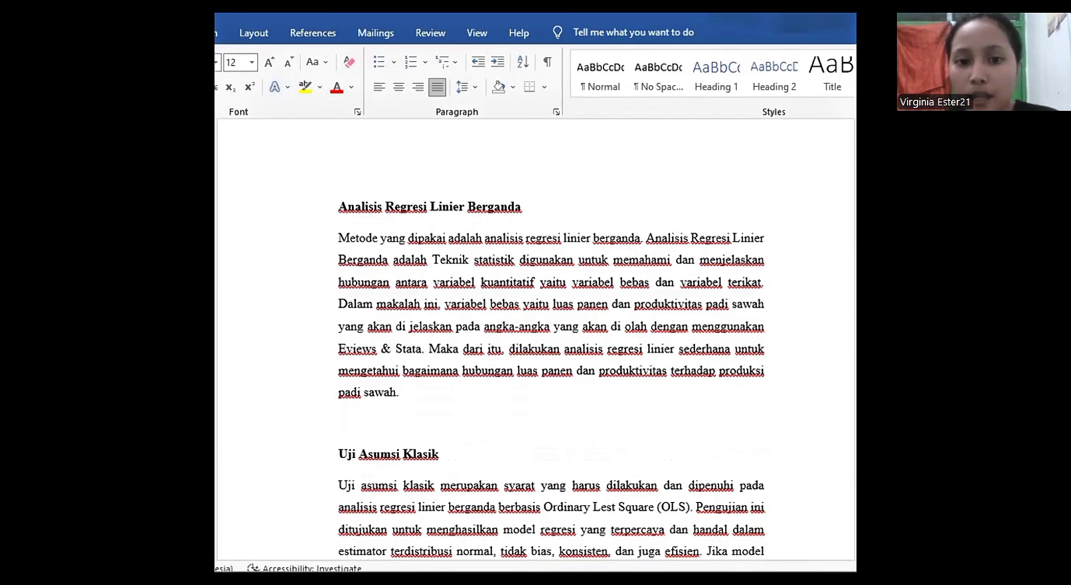
pyautogui.scroll(-1, 552, 377)
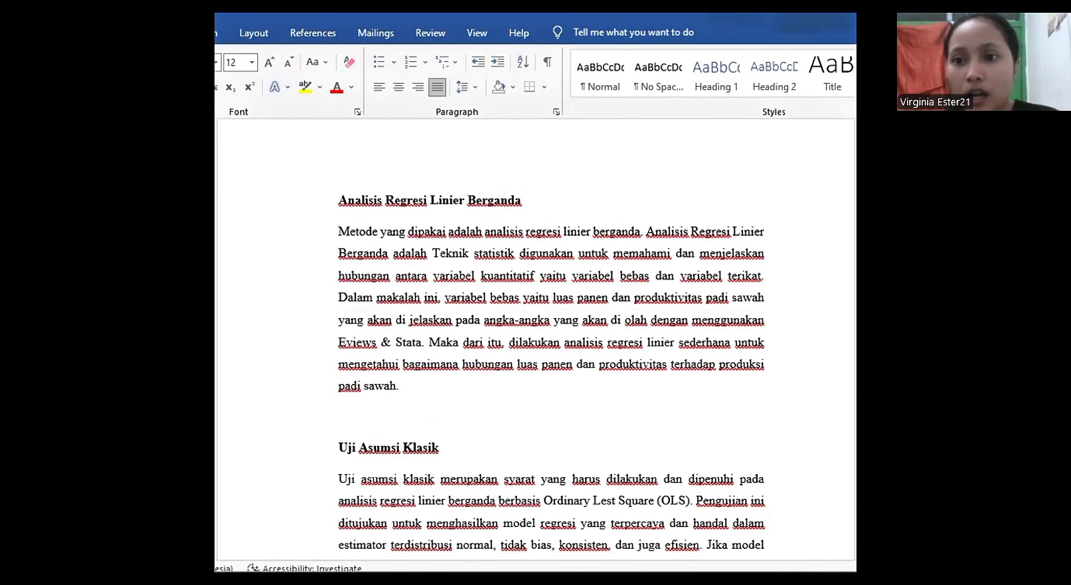
# Go back to the cover page and review its title, lecturers, logo, authors and study program
pyautogui.scroll(3, 536, 334)
pyautogui.scroll(7, 536, 334)
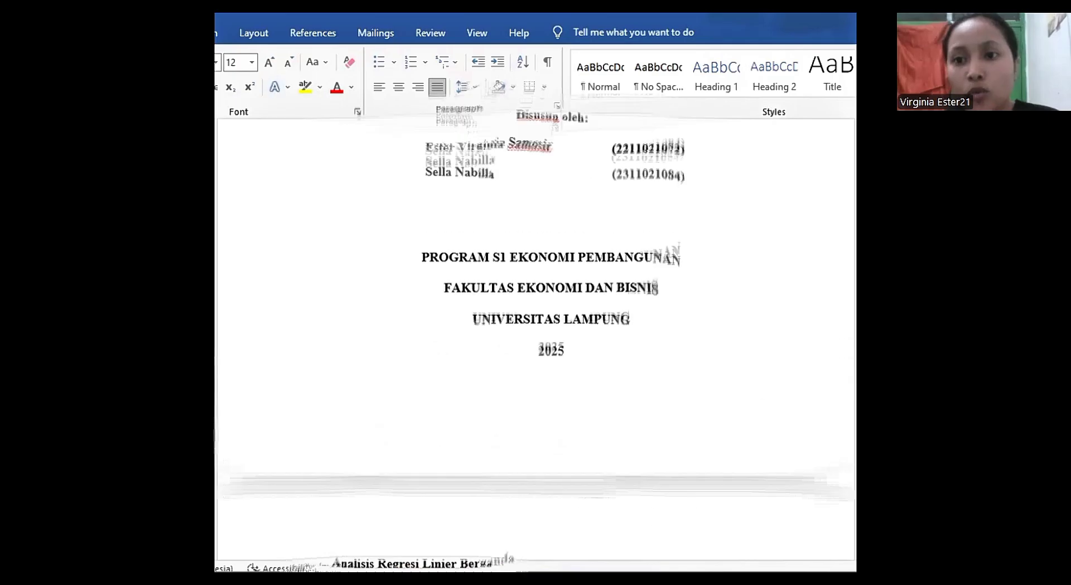
pyautogui.scroll(5, 383, 393)
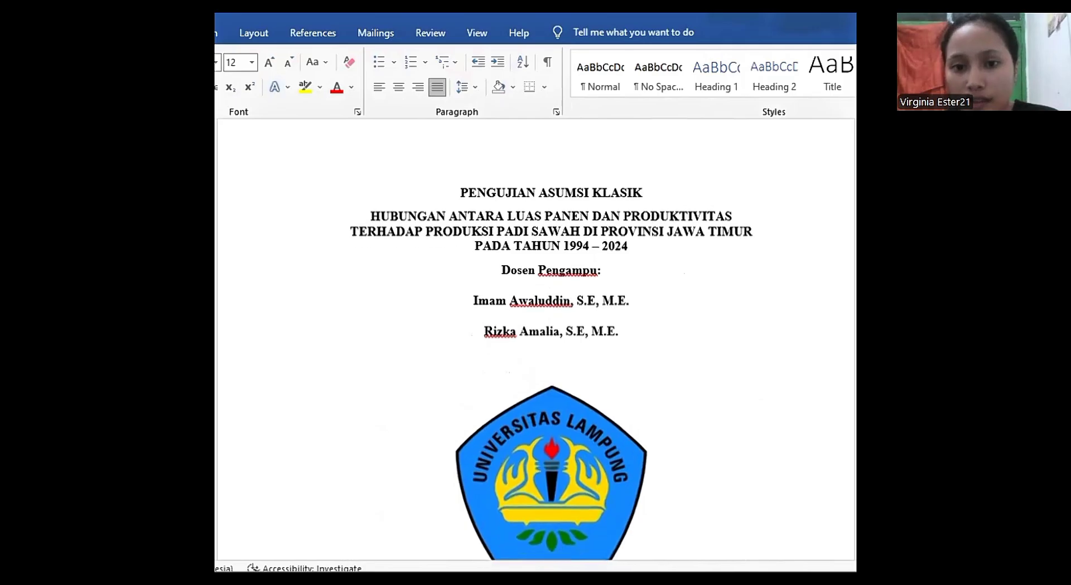
pyautogui.scroll(-3, 536, 335)
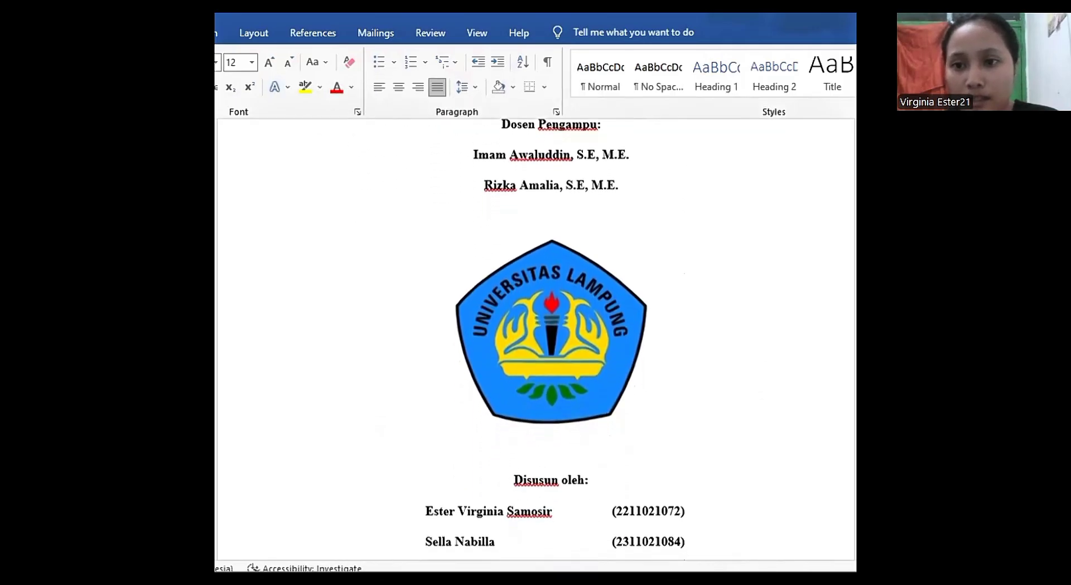
pyautogui.scroll(-1, 535, 335)
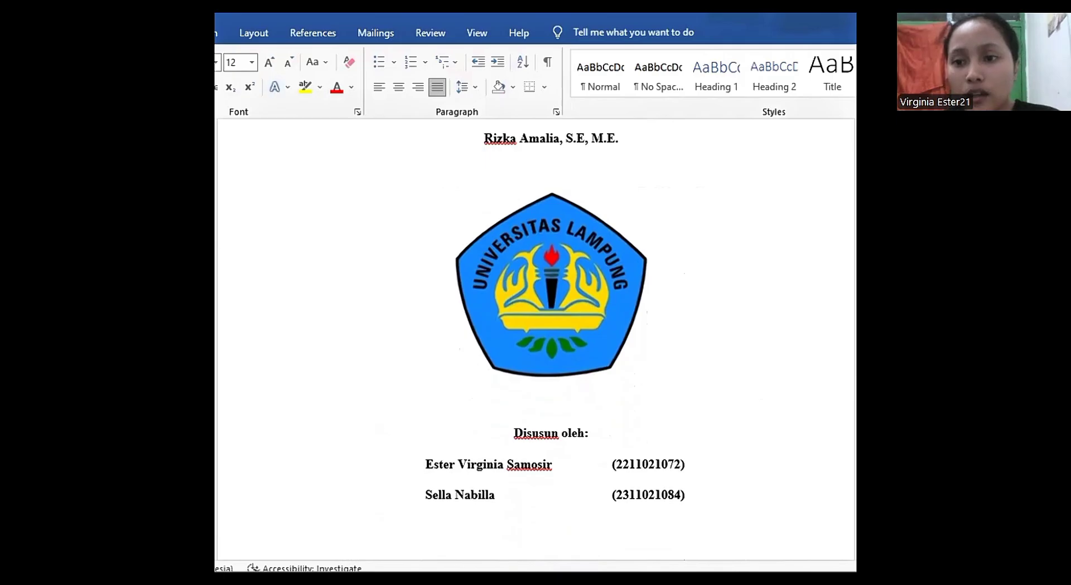
pyautogui.scroll(2, 854, 538)
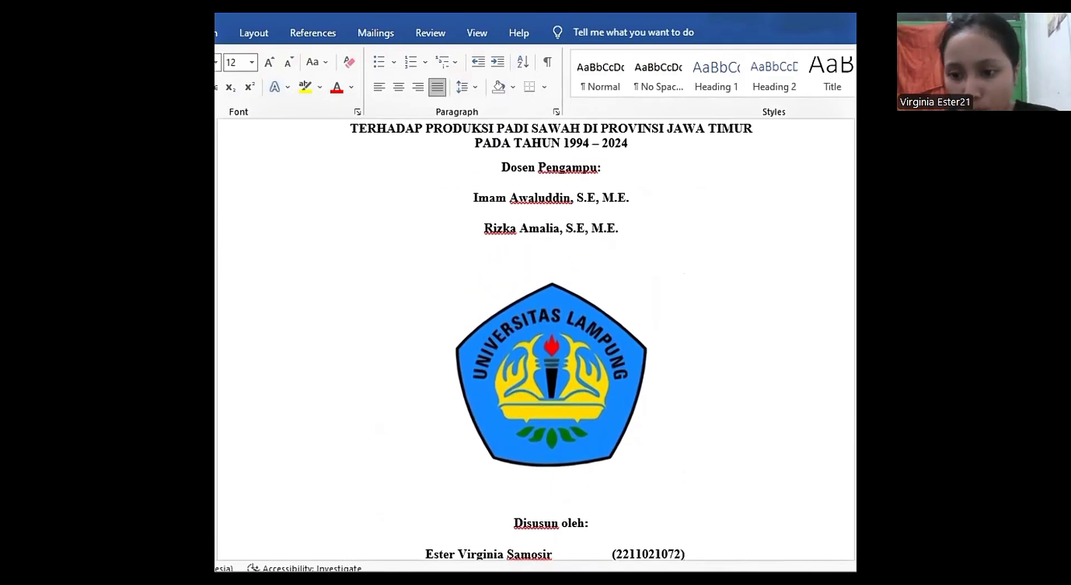
pyautogui.scroll(-5, 536, 340)
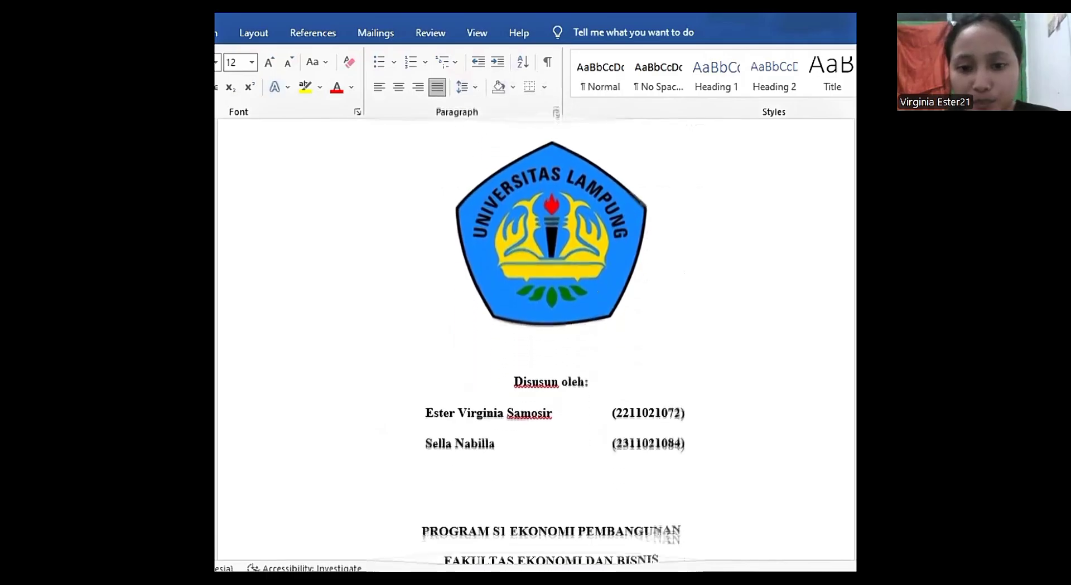
pyautogui.scroll(-8, 536, 340)
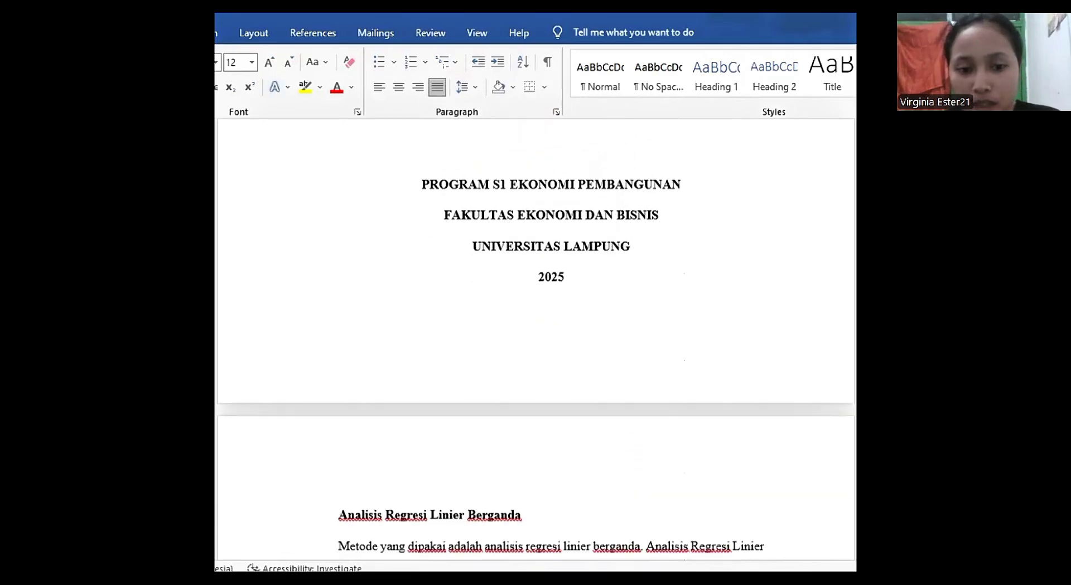
# Read the "Uji Asumsi Klasik" section, including the "Uji Normalitas" explanation of the Jarque-Bera criterion
pyautogui.scroll(-10, 535, 340)
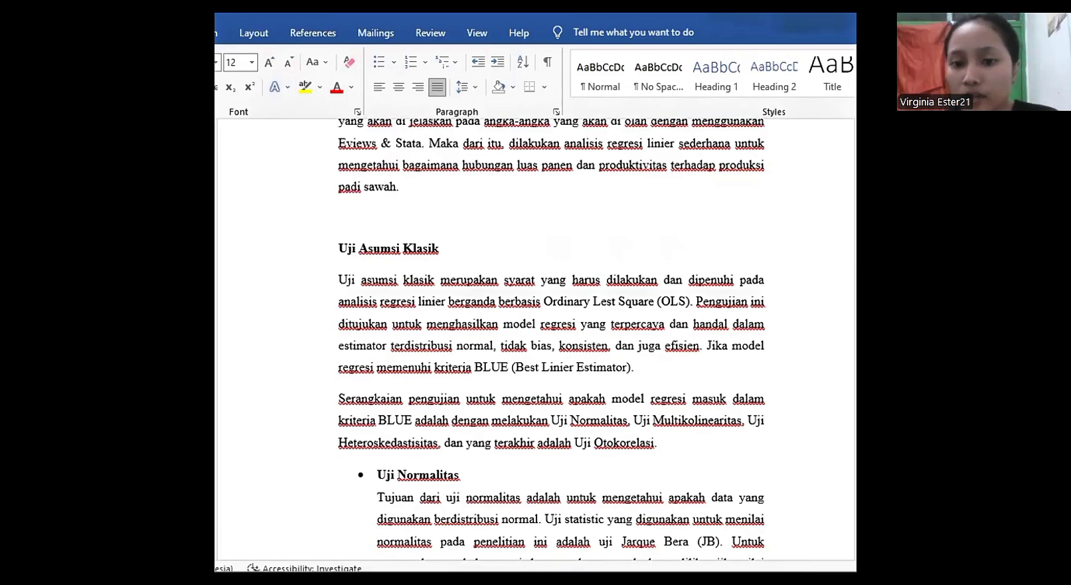
pyautogui.scroll(-3, 552, 340)
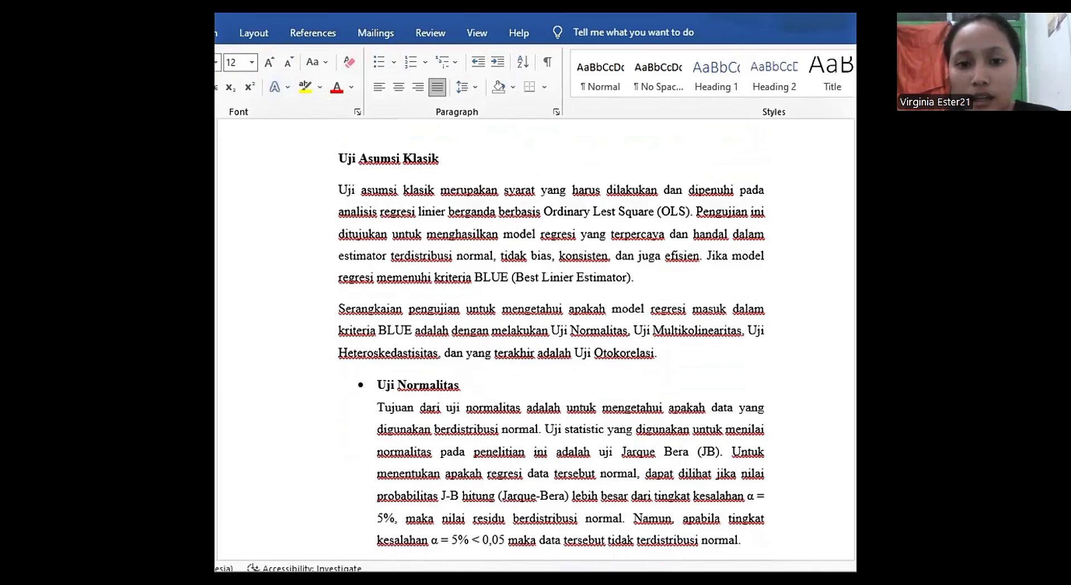
pyautogui.scroll(-2, 547, 334)
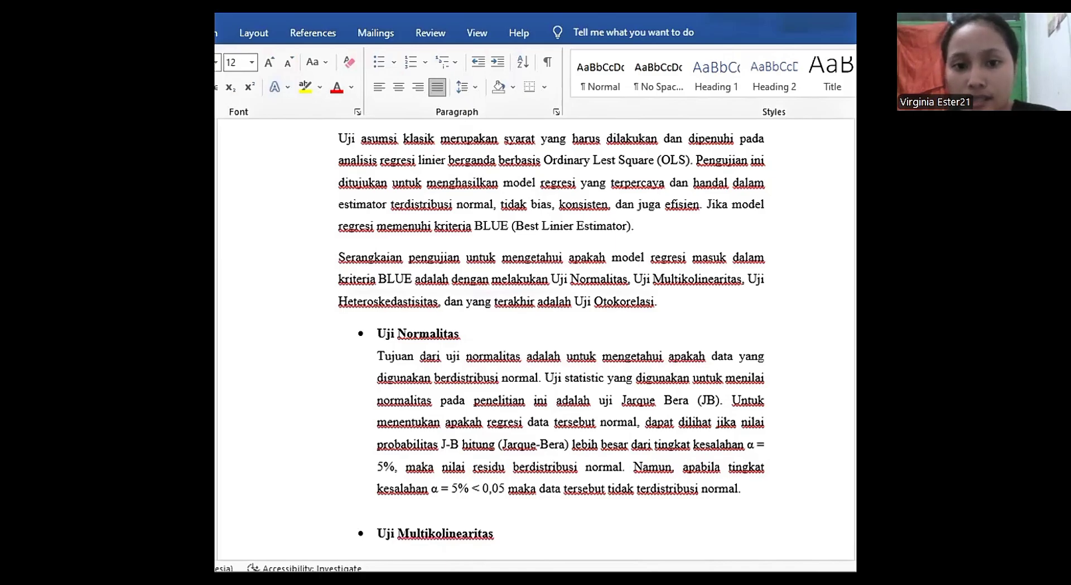
pyautogui.scroll(-3, 552, 335)
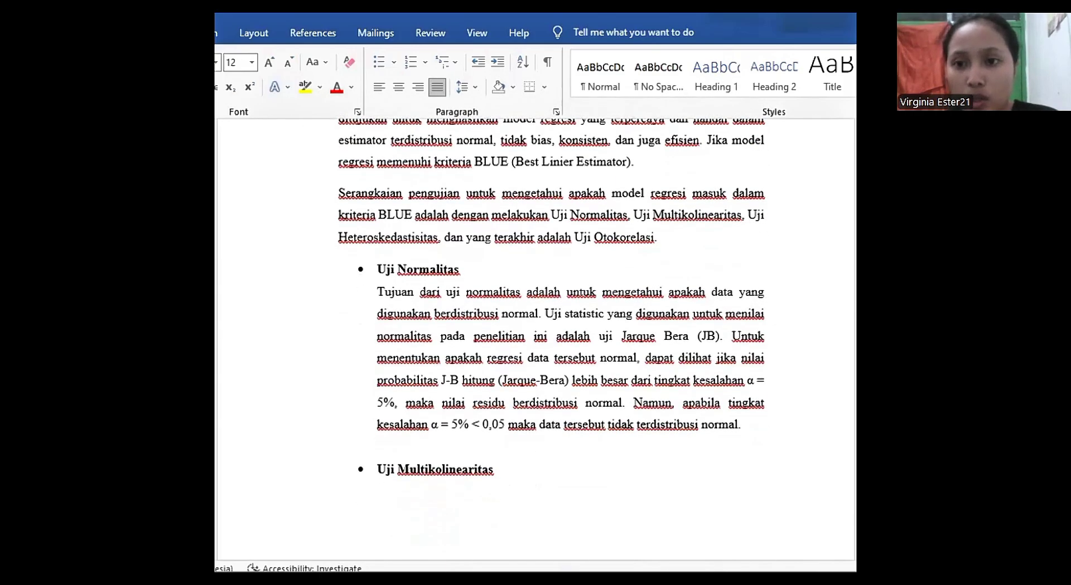
pyautogui.scroll(-2, 552, 295)
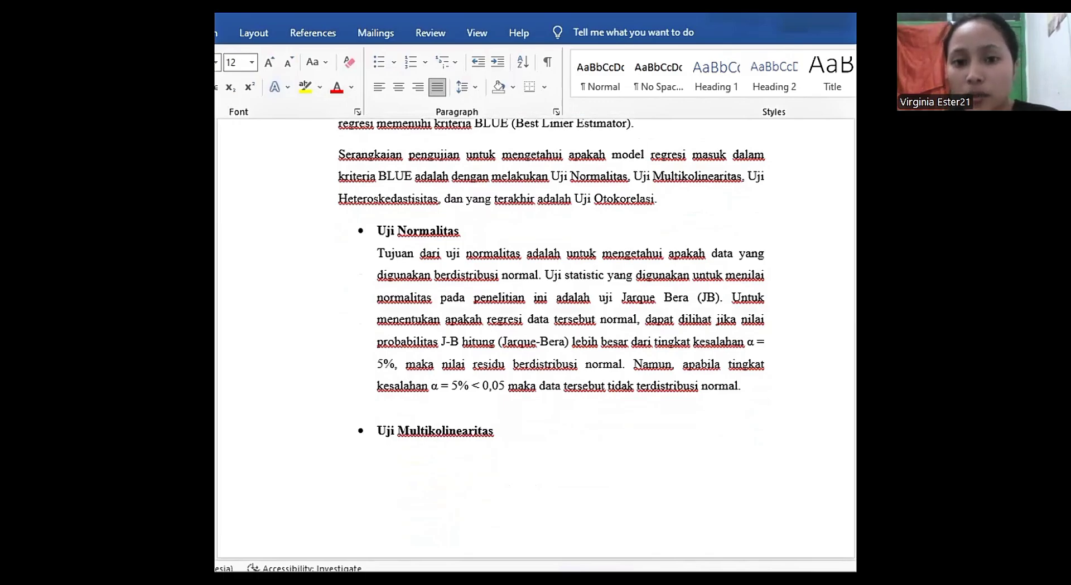
pyautogui.scroll(-1, 536, 335)
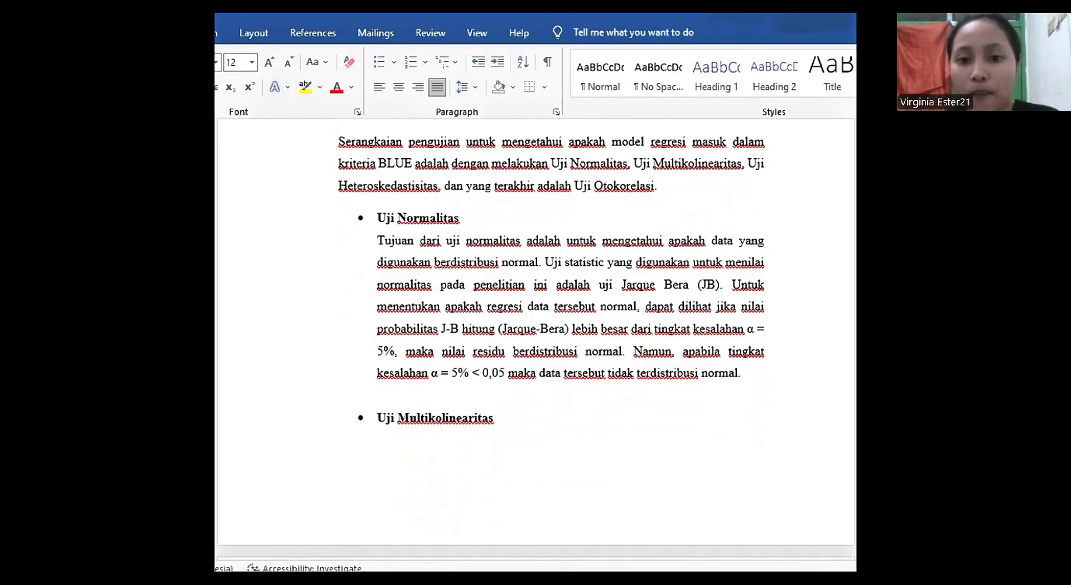
# Read the "Uji Multikolinearitas" explanation and its VIF criteria, which continue on the following page
pyautogui.scroll(-3, 535, 334)
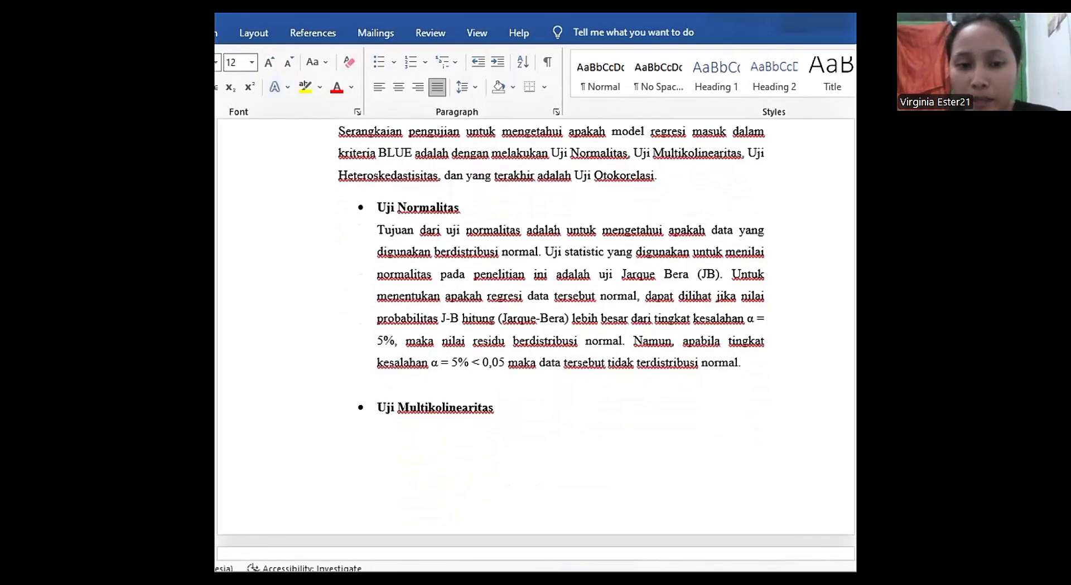
pyautogui.scroll(-6, 536, 335)
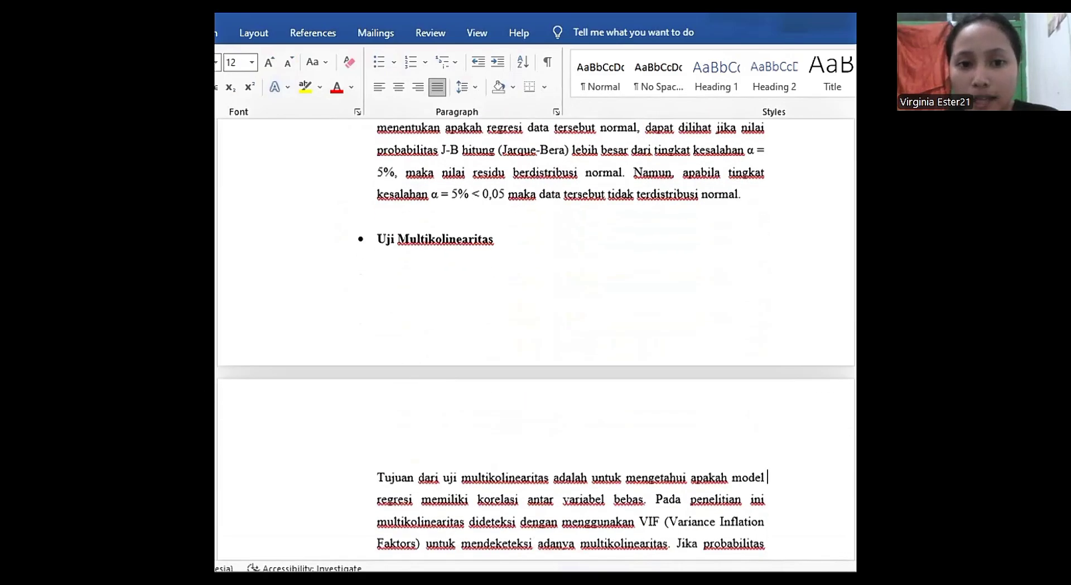
pyautogui.scroll(-3, 535, 335)
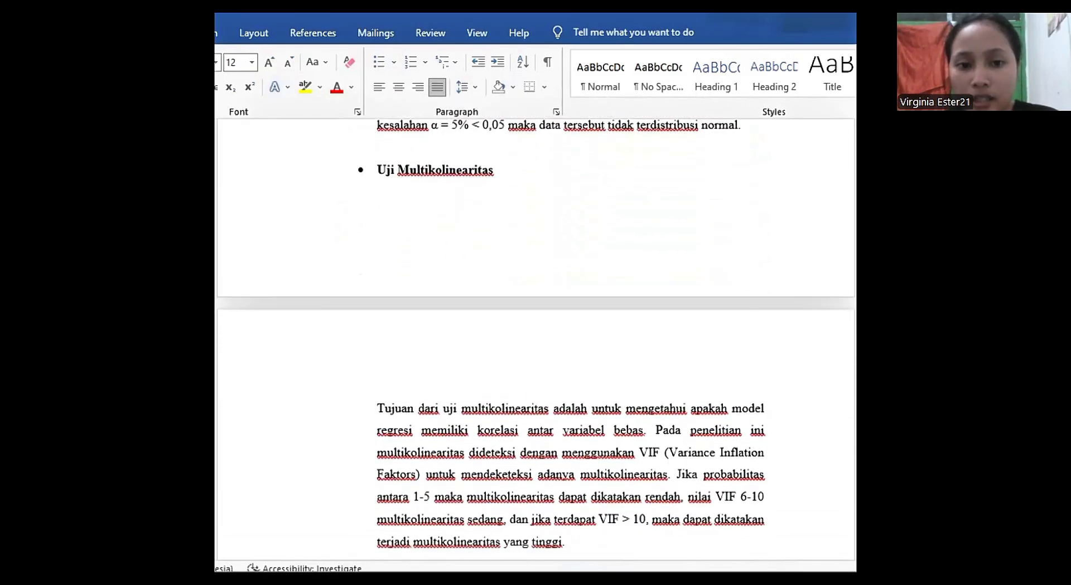
pyautogui.scroll(-1, 536, 335)
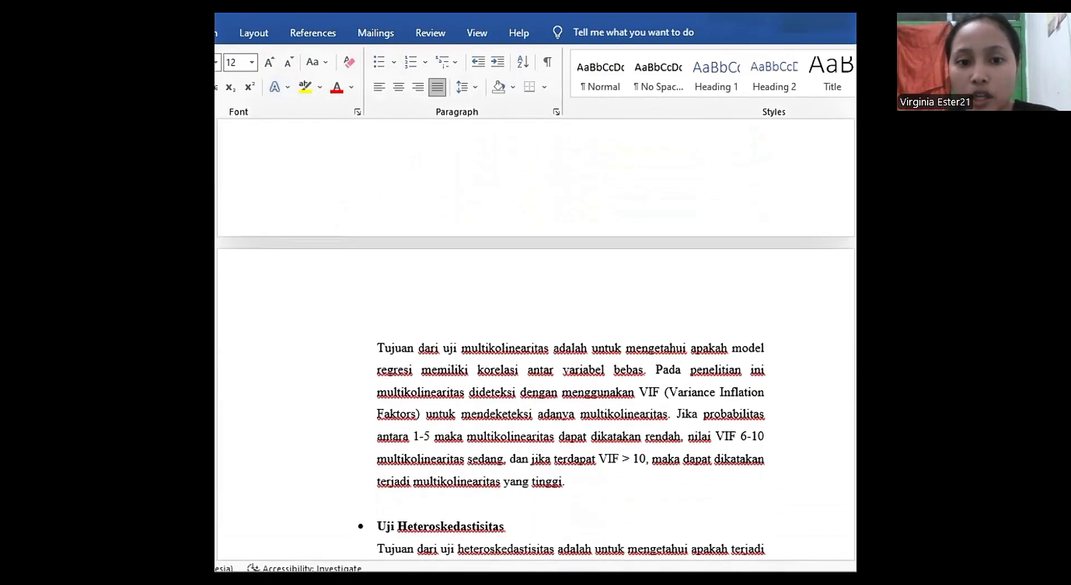
pyautogui.scroll(-1, 535, 395)
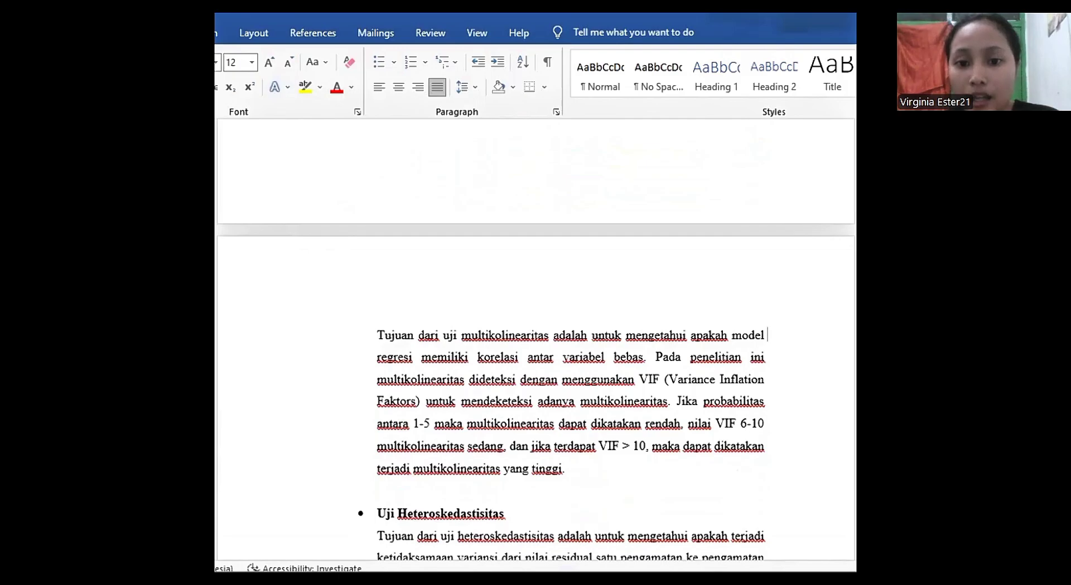
pyautogui.scroll(-2, 536, 391)
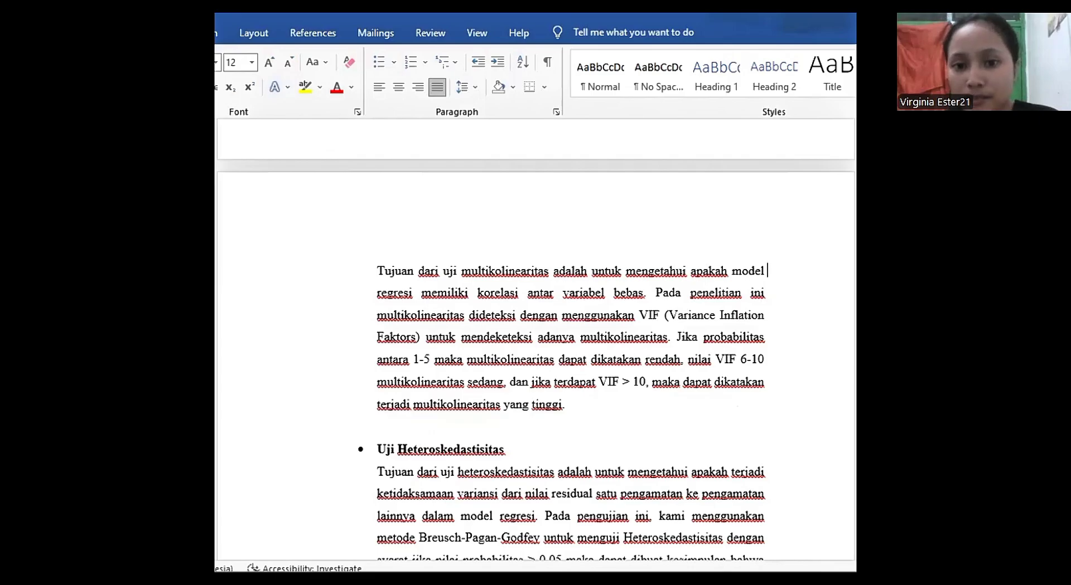
pyautogui.scroll(-2, 536, 357)
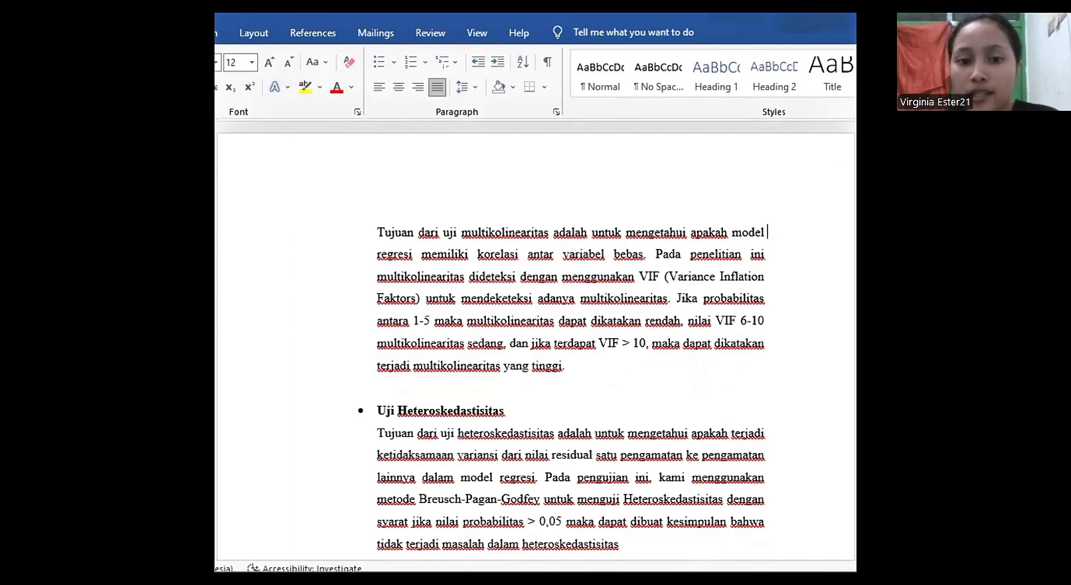
# Read the "Uji Heteroskedastisitas" and "Uji Autokorelasi" explanations and on to "Uji t (Parsial)" under "Uji Hipotesis"
pyautogui.scroll(-3, 536, 335)
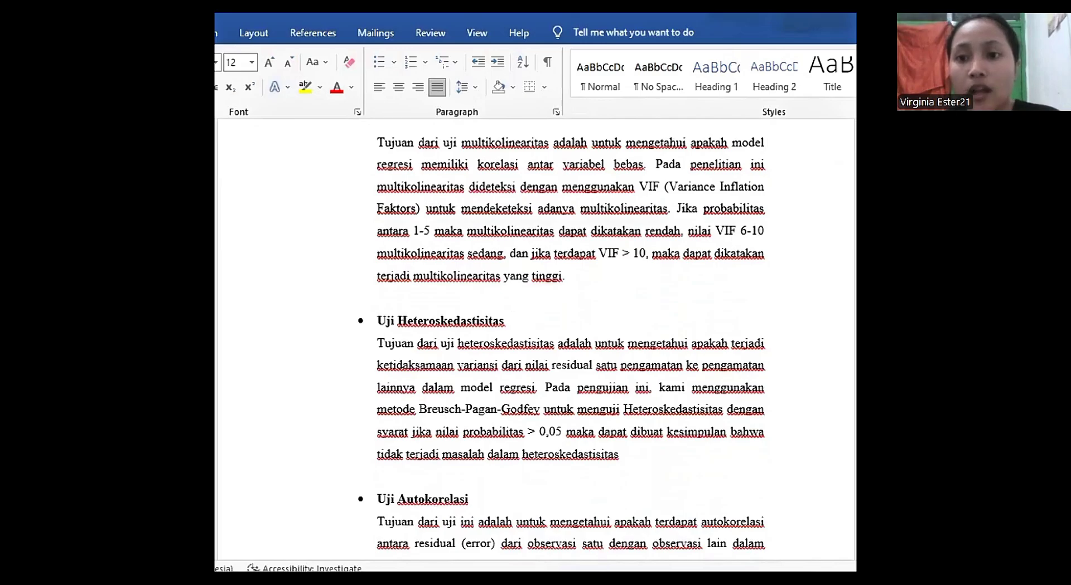
pyautogui.scroll(-1, 259, 366)
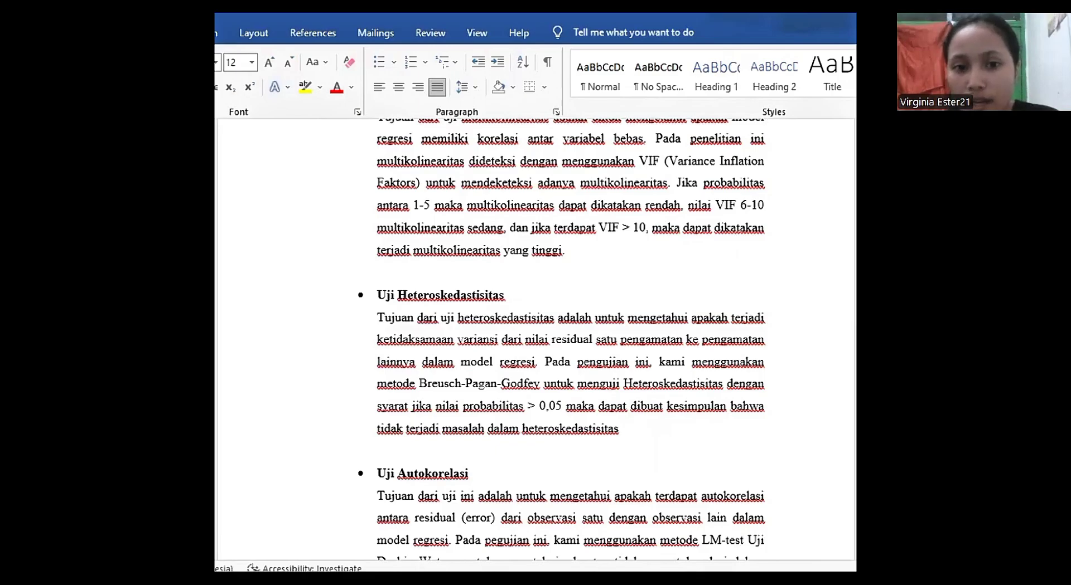
pyautogui.scroll(-3, 576, 485)
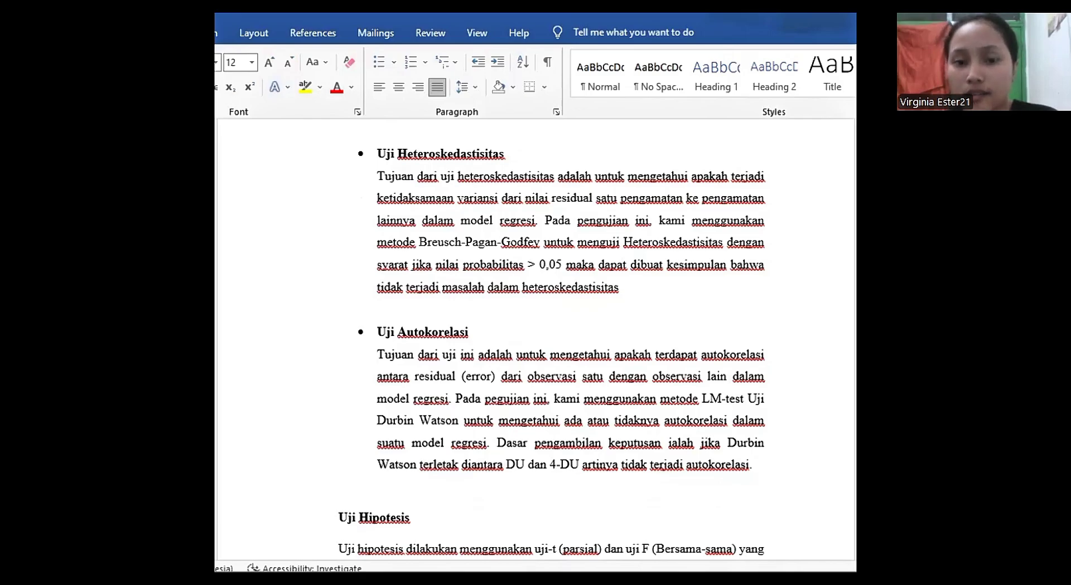
pyautogui.scroll(-3, 552, 352)
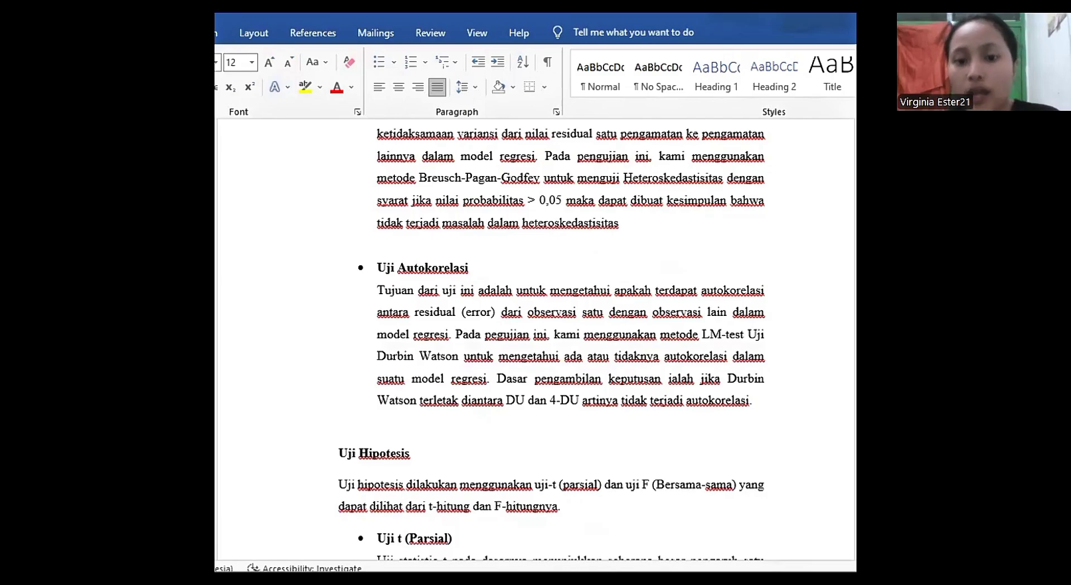
pyautogui.scroll(-1, 552, 340)
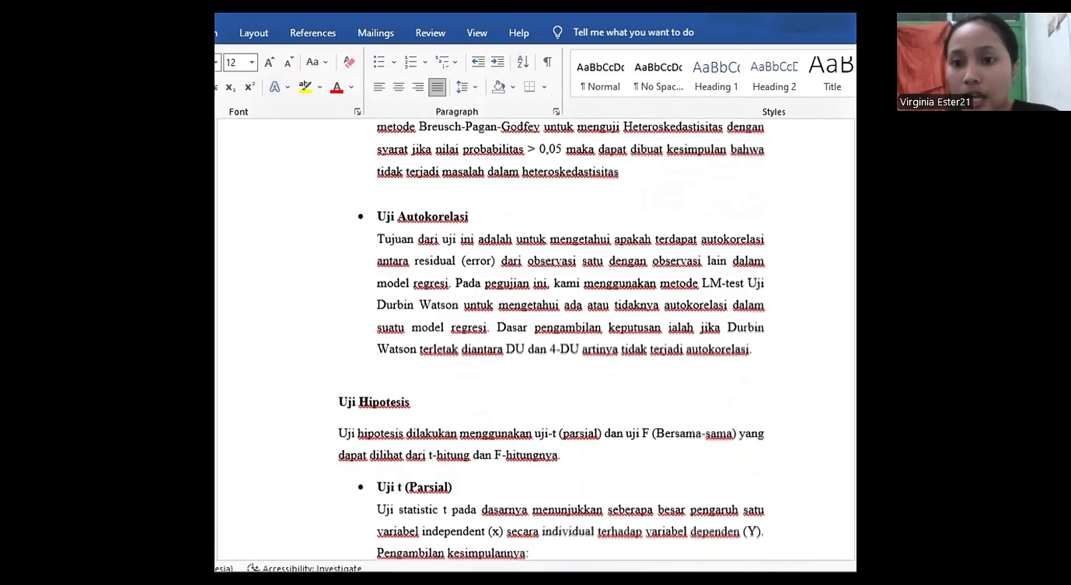
pyautogui.scroll(-5, 853, 362)
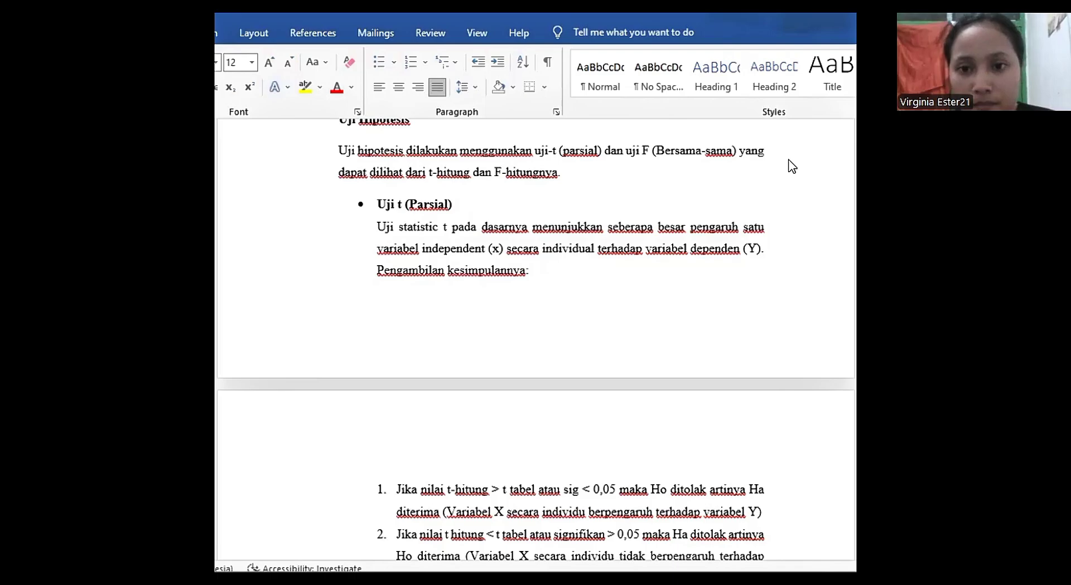
# Switch to the Excel workbook and view the rice data table from its header row, with production, harvested area and yield per hectare
pyautogui.hotkey('alt', 'Tab')
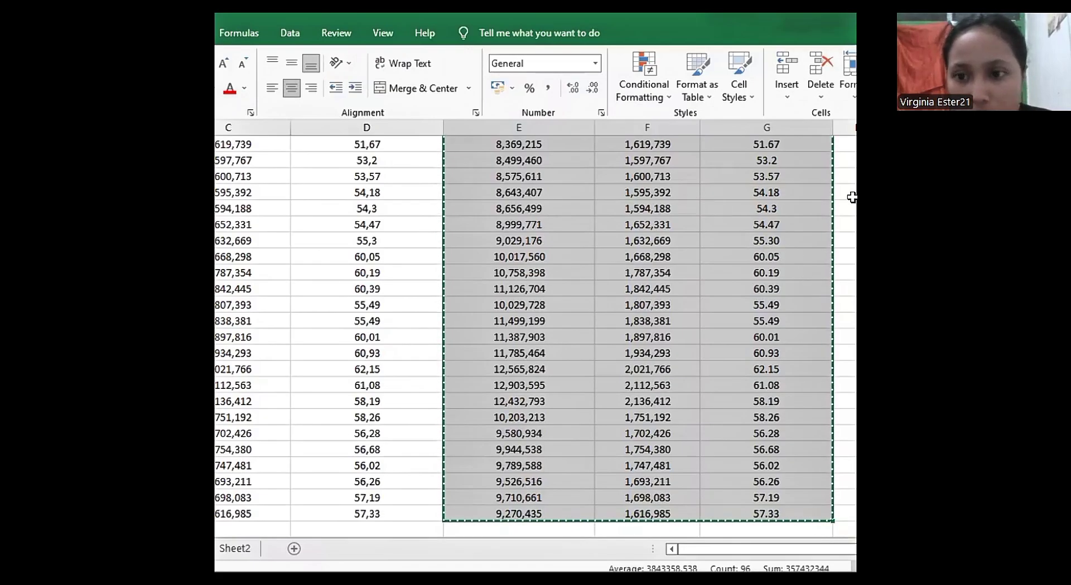
pyautogui.scroll(3, 851, 197)
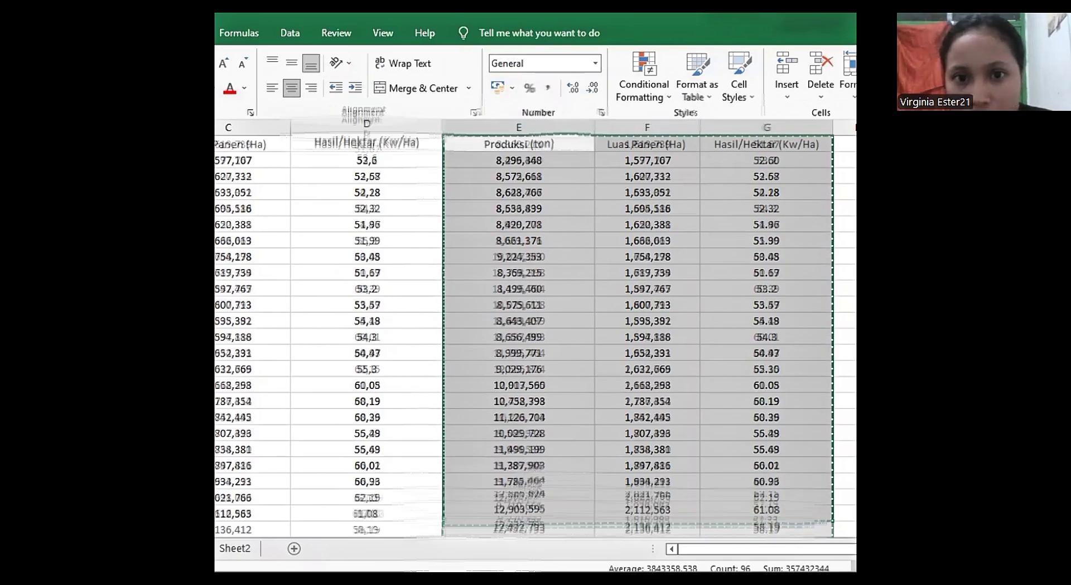
# Switch to EViews and close the old least squares equation, confirming deletion of the untitled equation
pyautogui.click(618, 301)
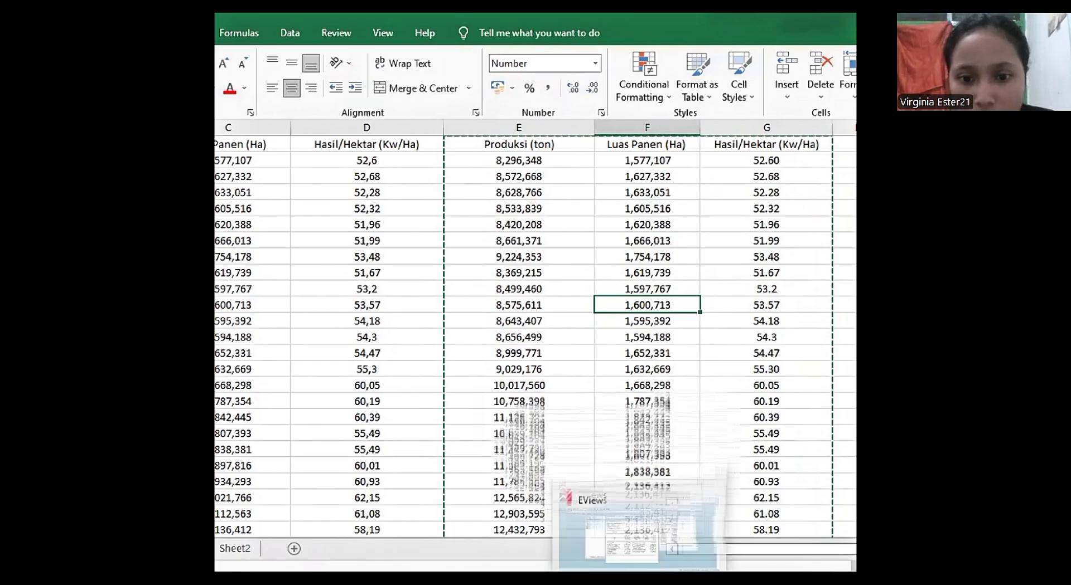
pyautogui.click(638, 580)
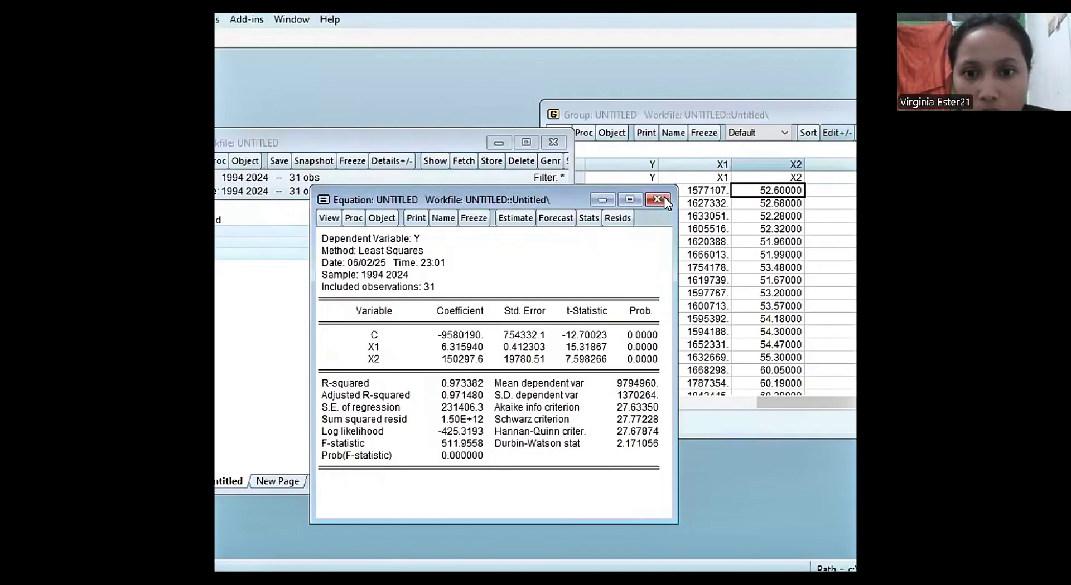
pyautogui.click(658, 199)
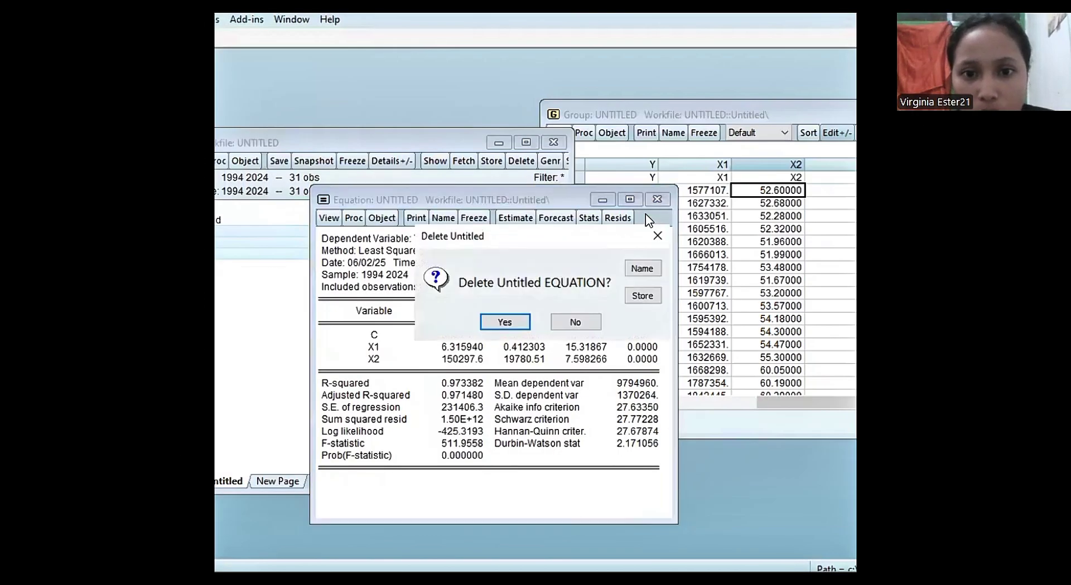
pyautogui.click(504, 324)
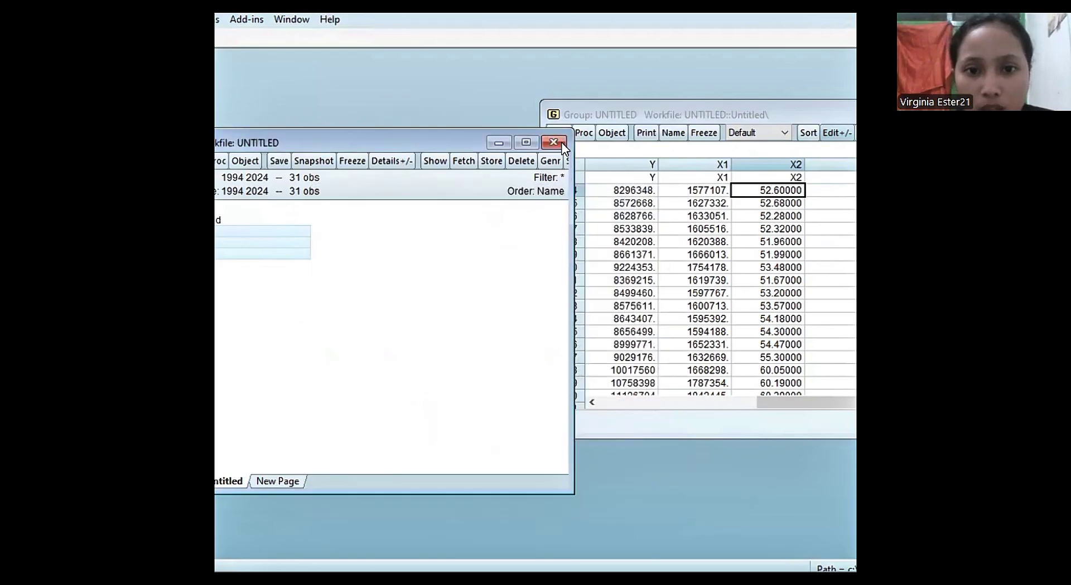
# Delete the untitled data group and close the old workfile without saving it
pyautogui.click(701, 136)
pyautogui.click(848, 131)
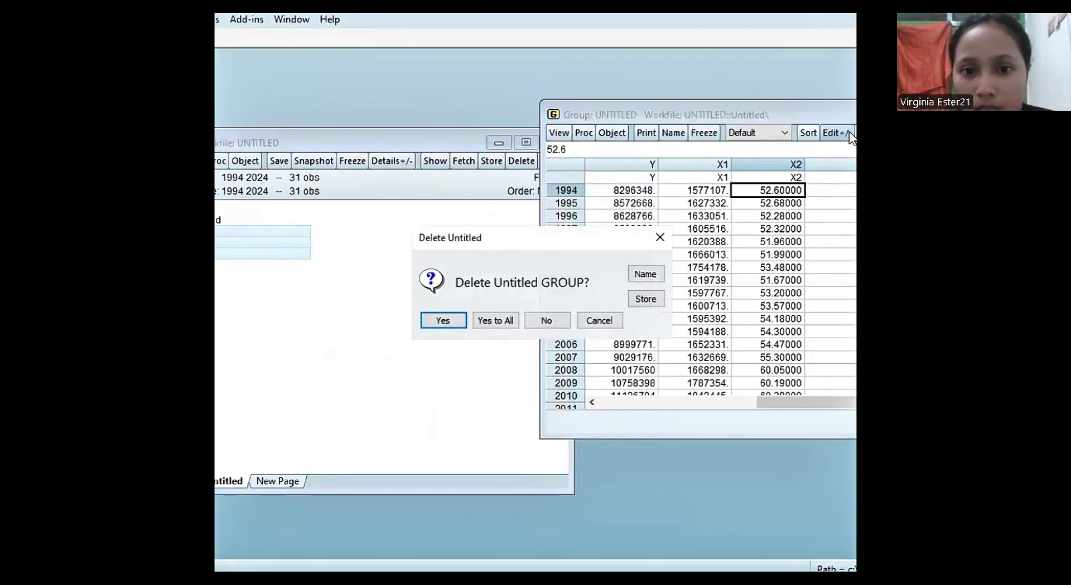
pyautogui.click(511, 323)
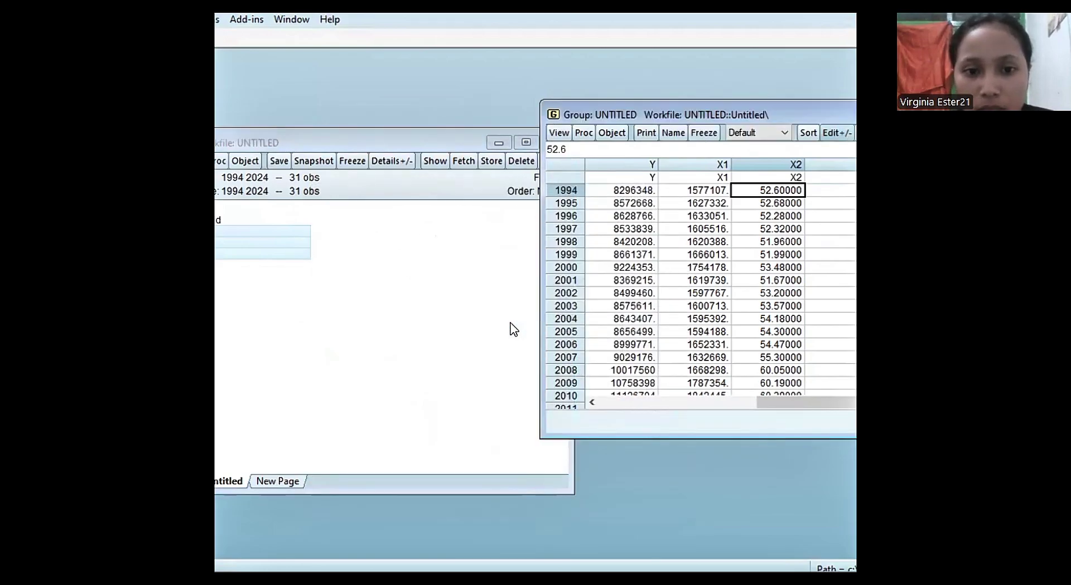
pyautogui.click(554, 144)
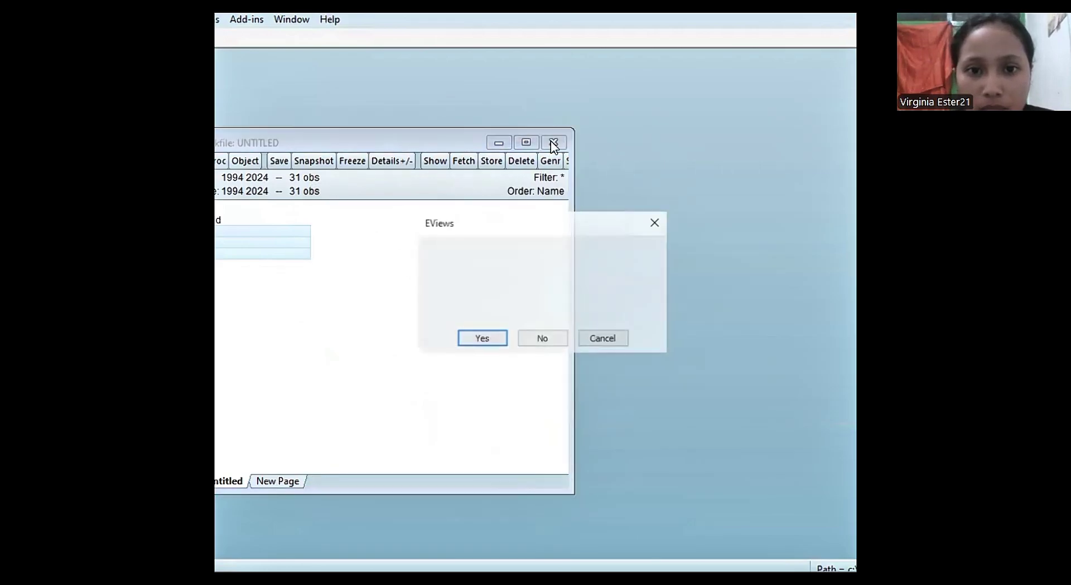
pyautogui.click(547, 340)
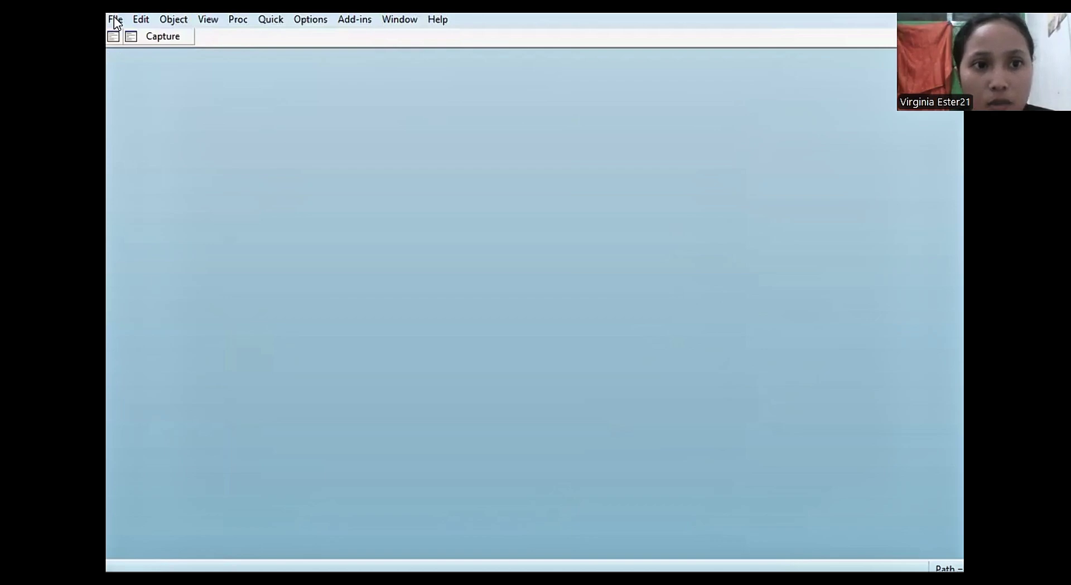
# Create a new dated, regular-frequency workfile with annual data from 1994 to 2024
pyautogui.click(115, 20)
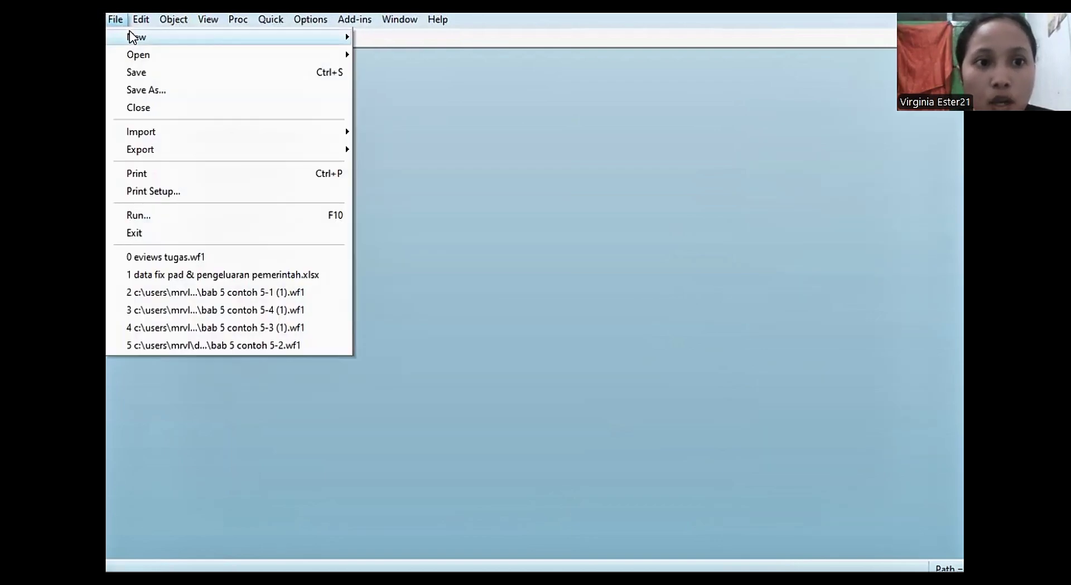
pyautogui.moveTo(134, 37)
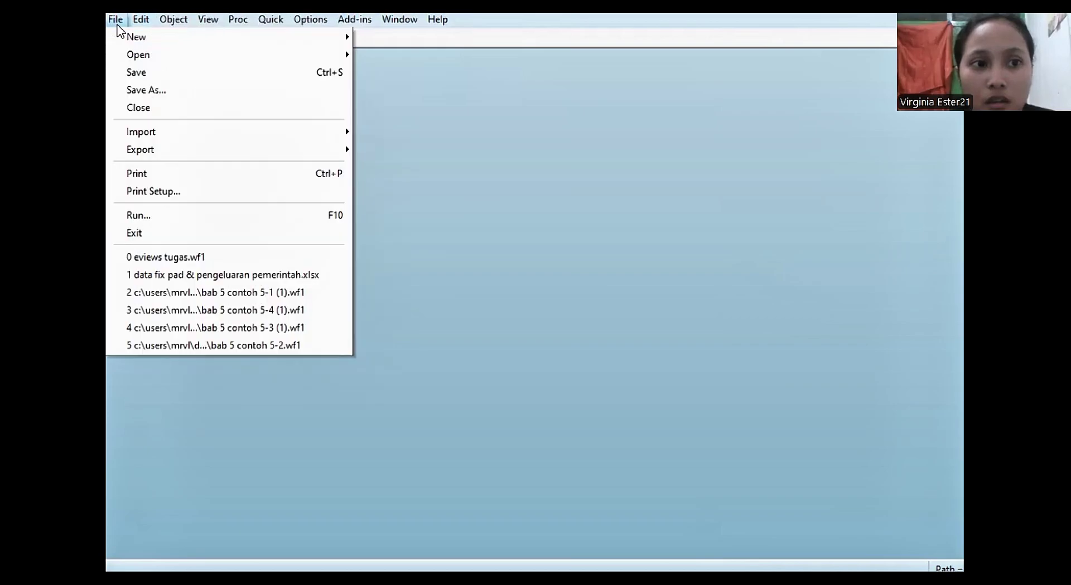
pyautogui.moveTo(258, 35)
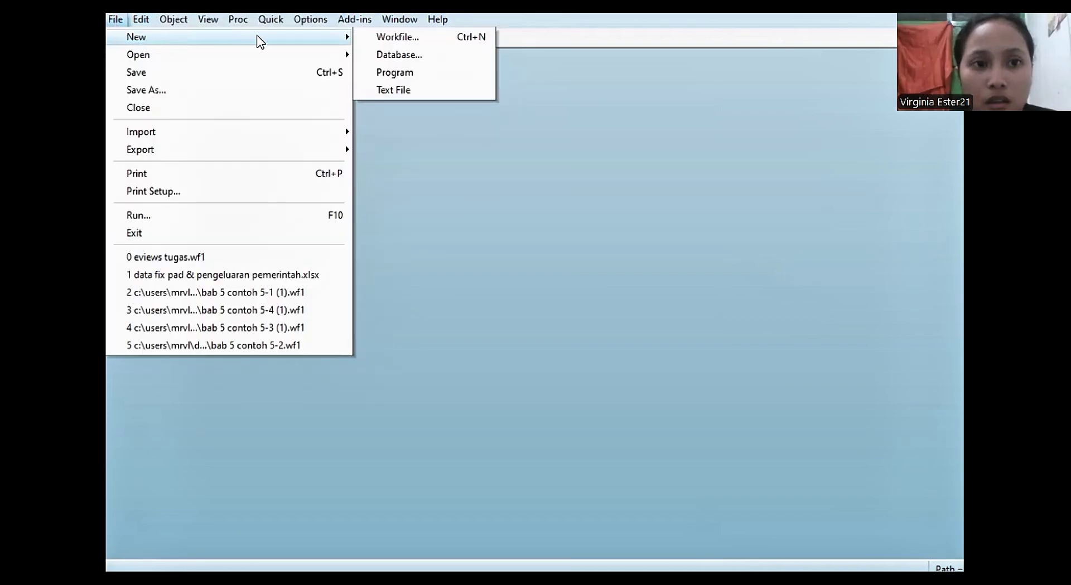
pyautogui.click(400, 31)
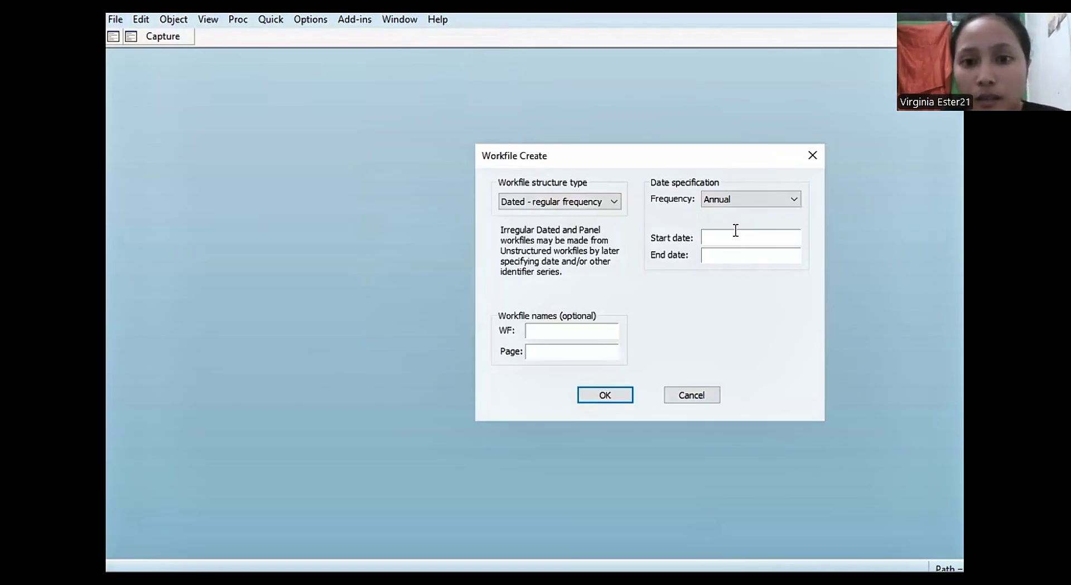
pyautogui.write('199')
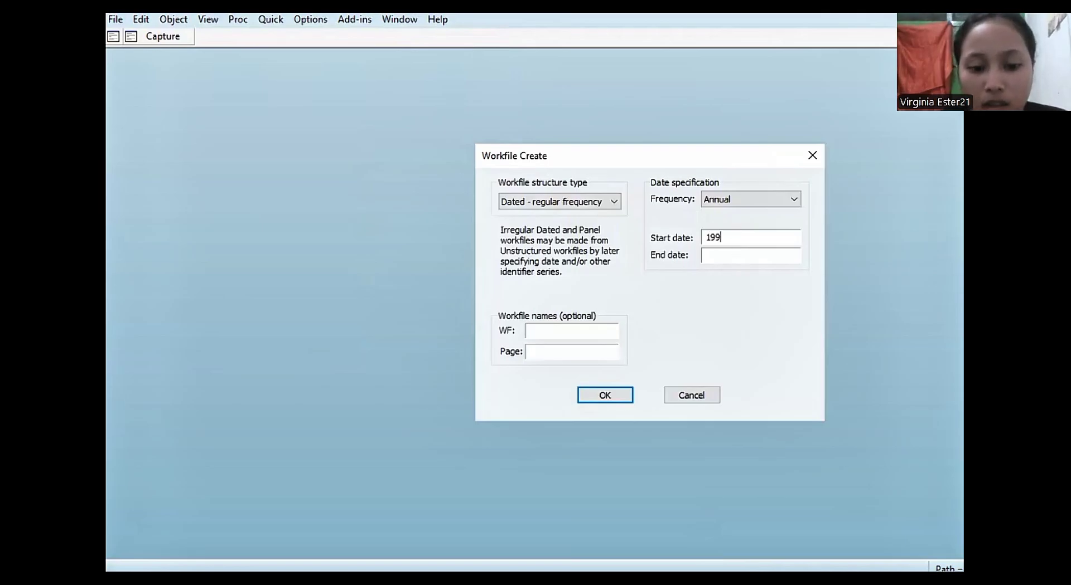
pyautogui.write('4')
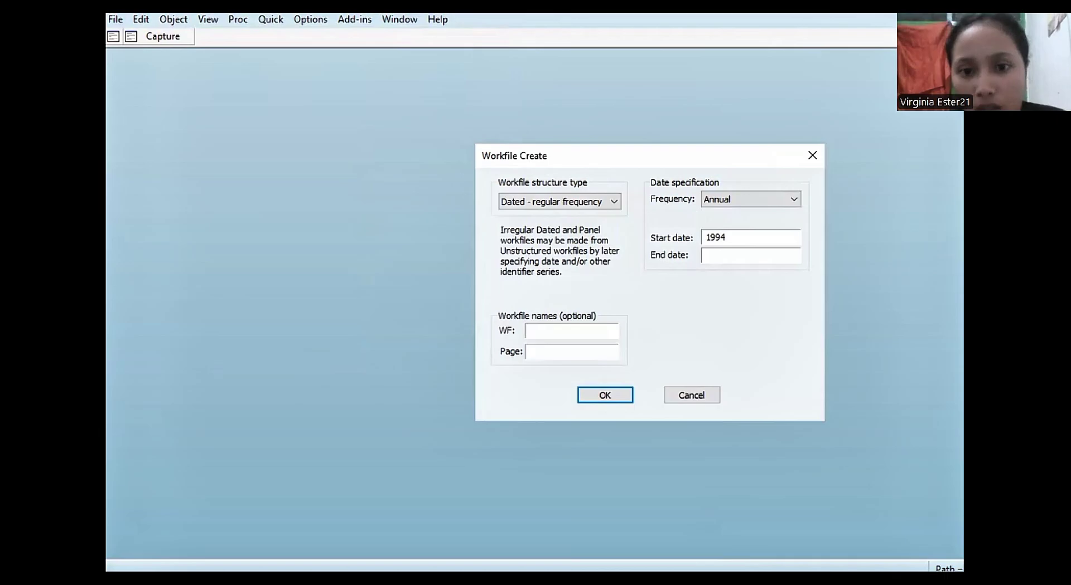
pyautogui.click(732, 251)
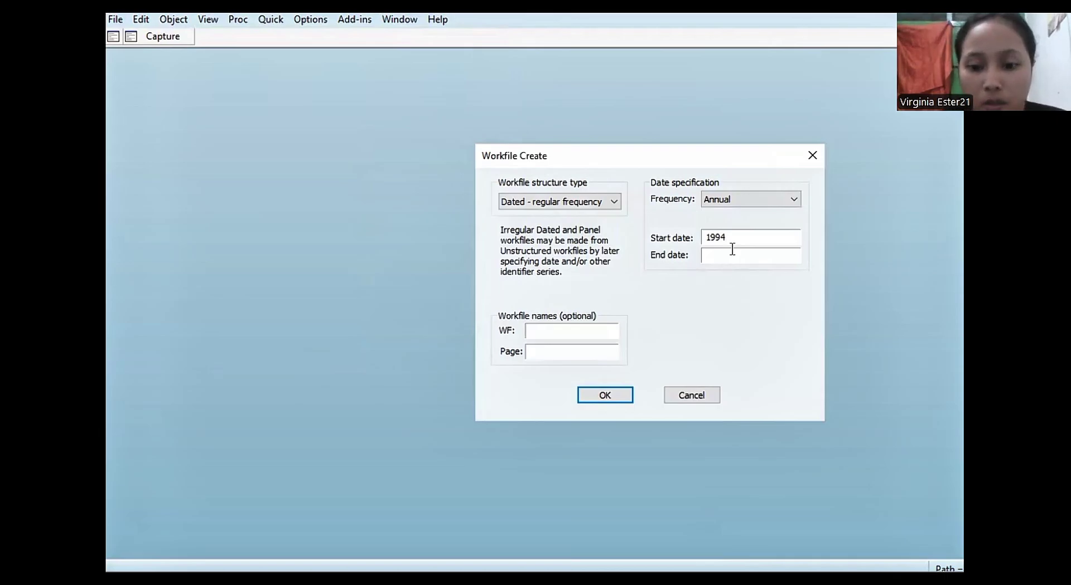
pyautogui.write('2024')
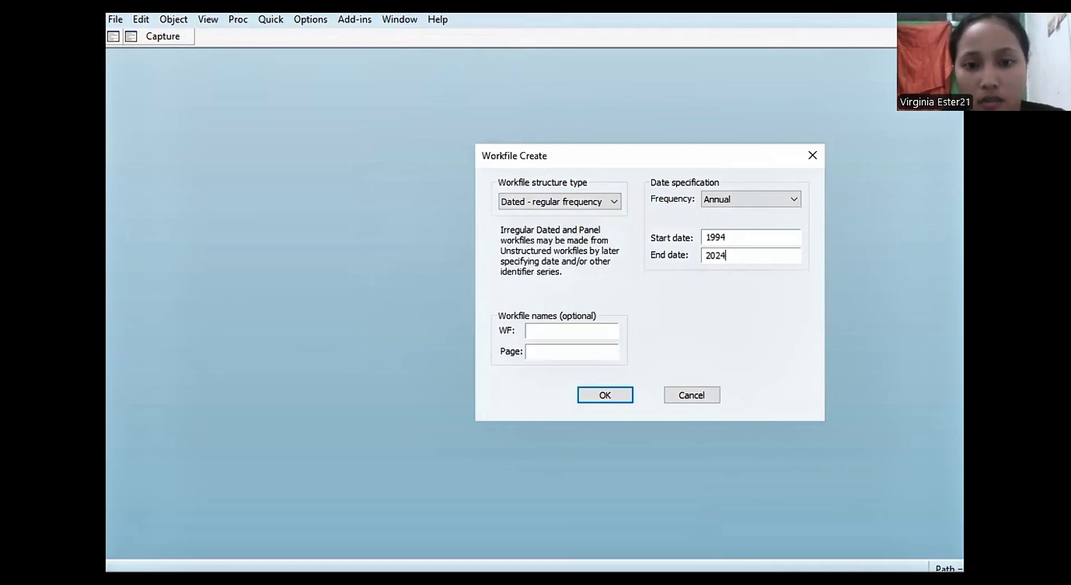
pyautogui.click(604, 391)
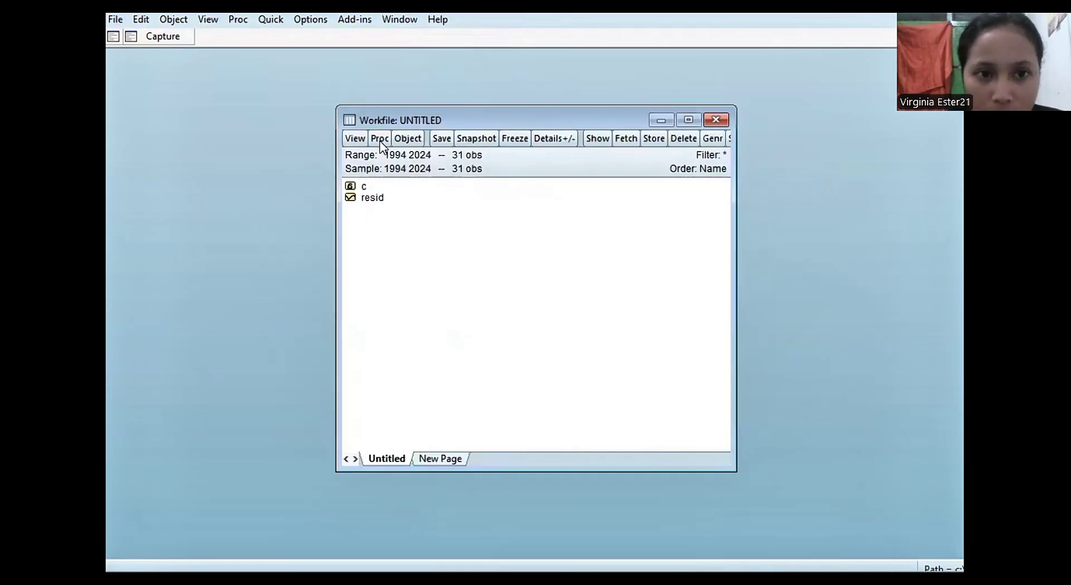
# Open an empty group and paste the copied Excel rice data starting in the name row above 1994
pyautogui.click(271, 19)
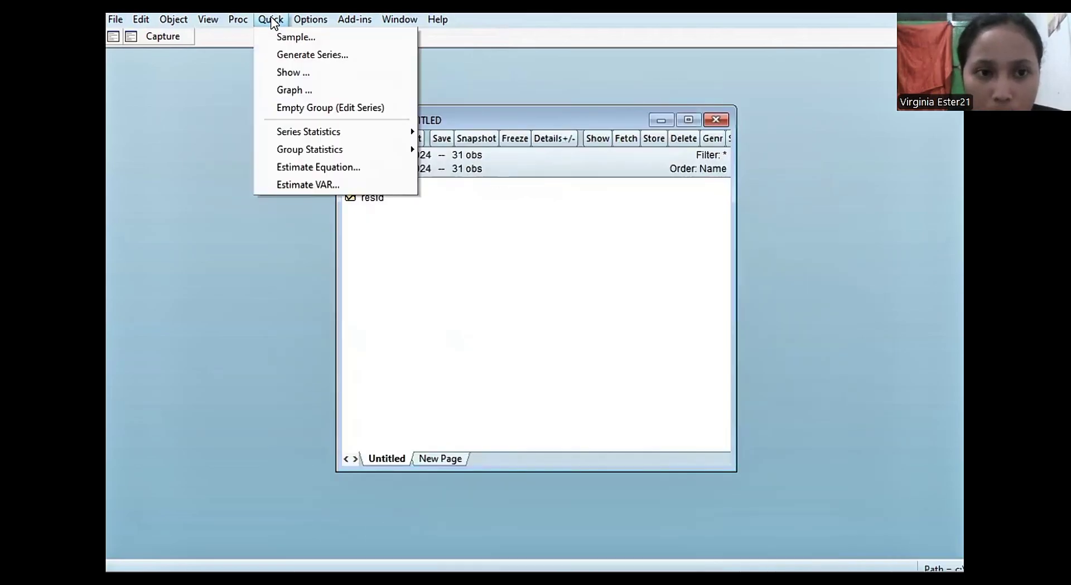
pyautogui.click(311, 109)
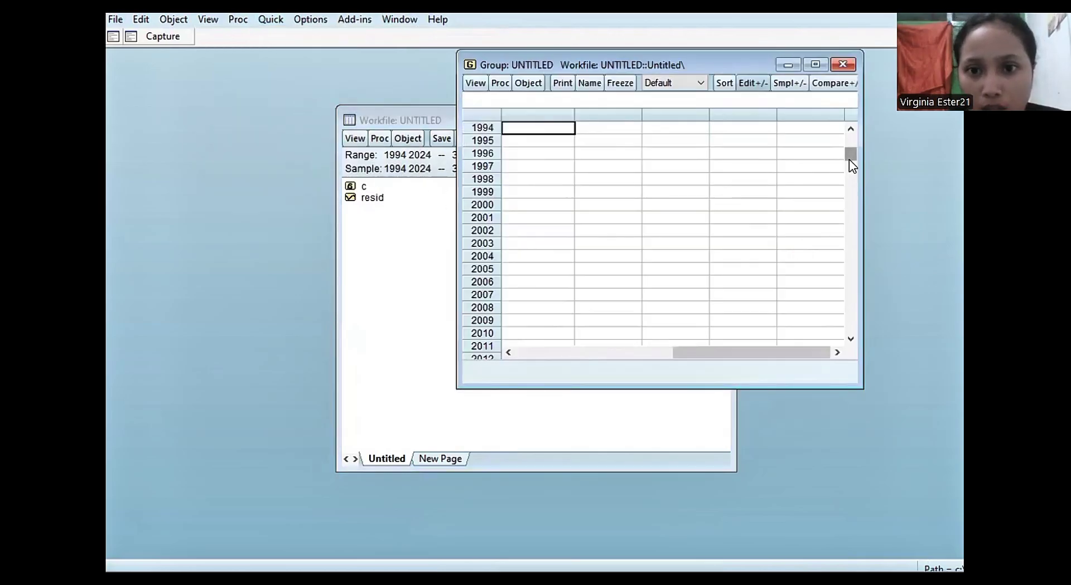
pyautogui.moveTo(849, 159); pyautogui.dragTo(849, 139)
pyautogui.click(519, 130)
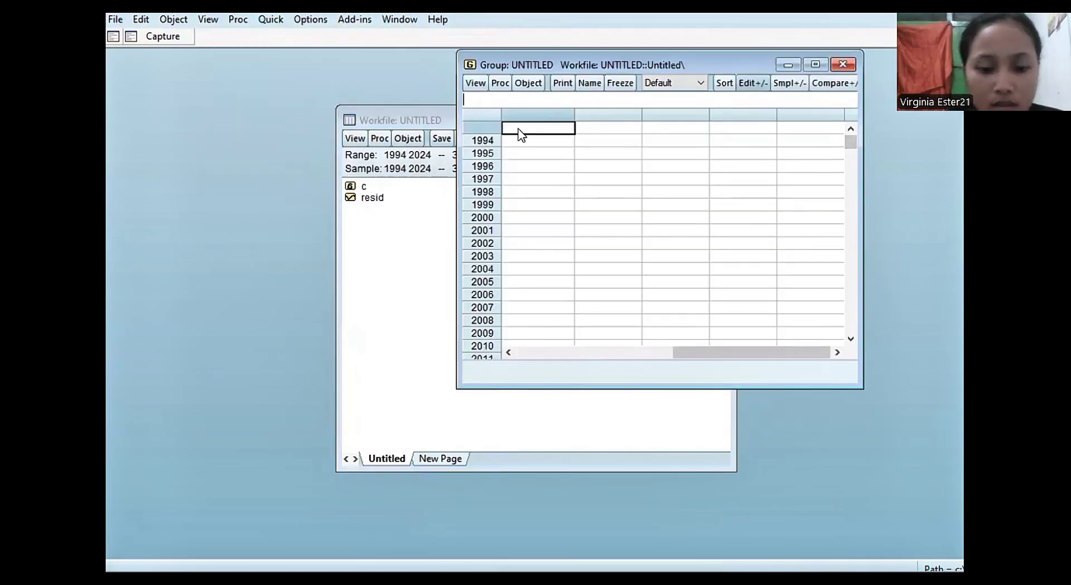
pyautogui.hotkey('ctrl', 'v')
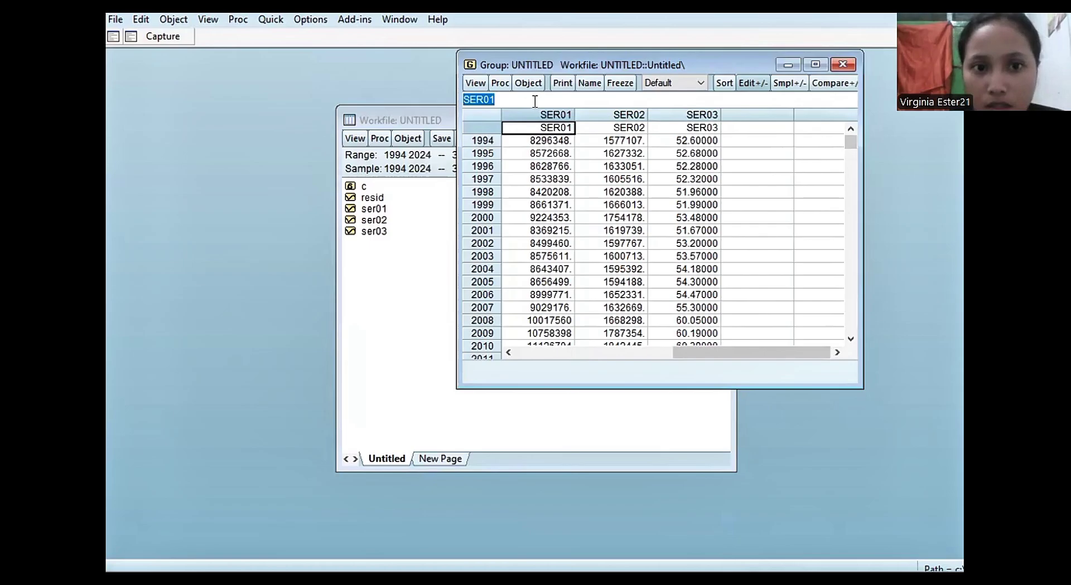
# Rename the series SER01 as Y and confirm the renaming
pyautogui.press('Delete')
pyautogui.write('Y')
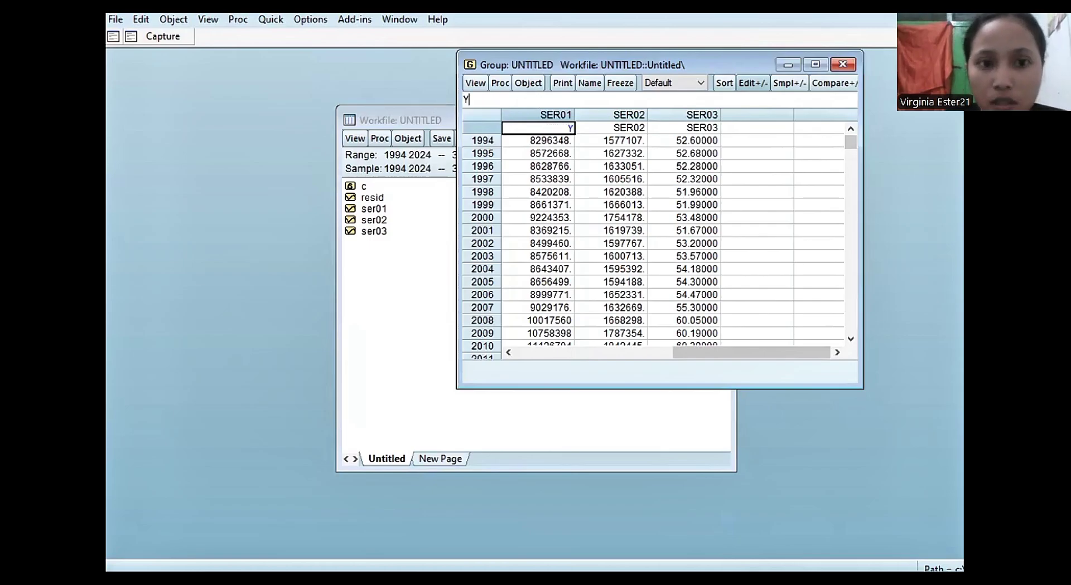
pyautogui.press('Return')
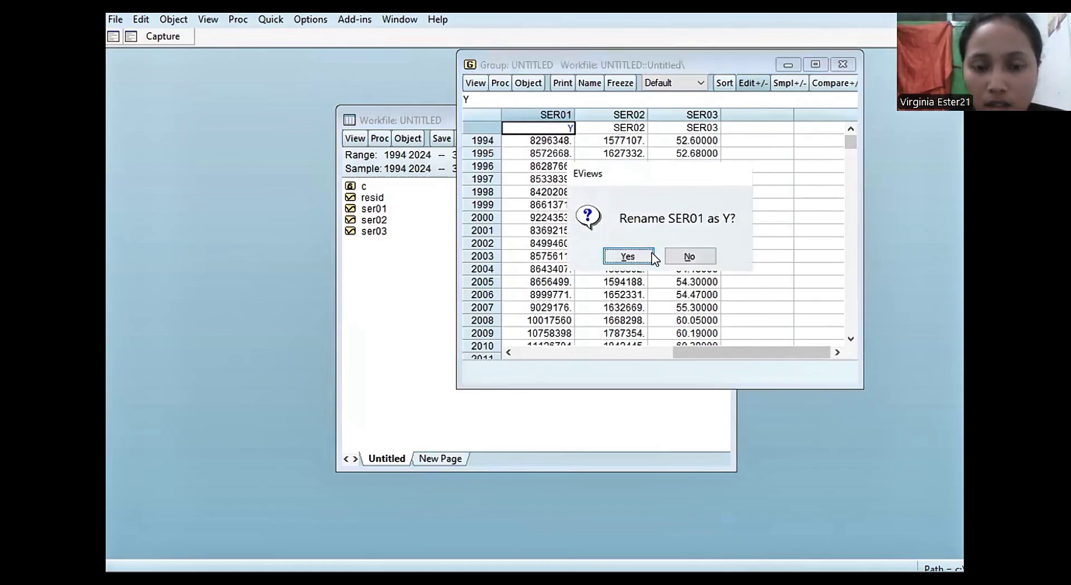
pyautogui.click(651, 255)
# Rename the series SER02 as X1 and confirm the renaming
pyautogui.click(629, 128)
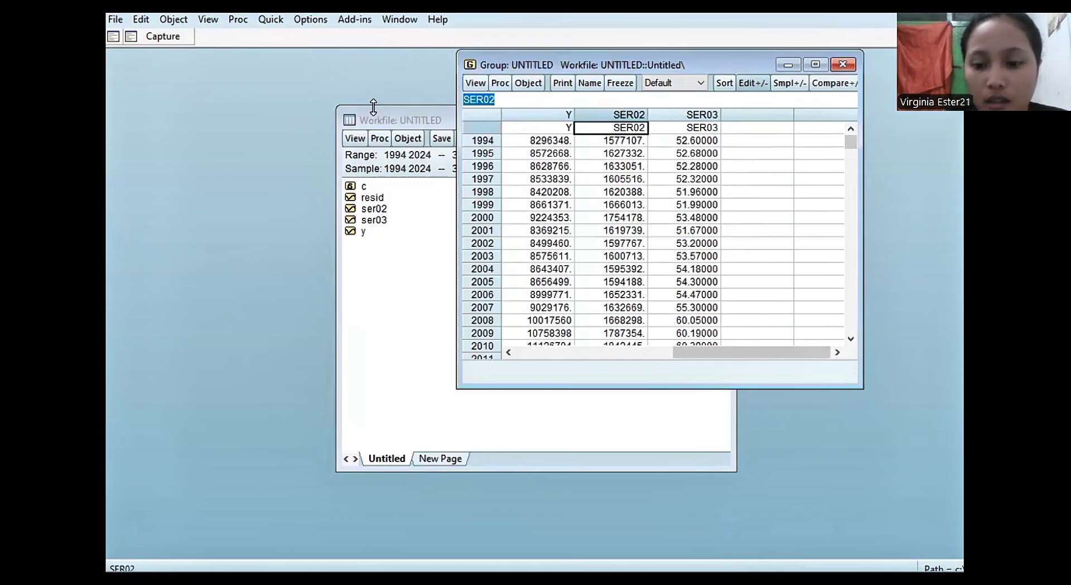
pyautogui.press('BackSpace')
pyautogui.write('X1')
pyautogui.press('Return')
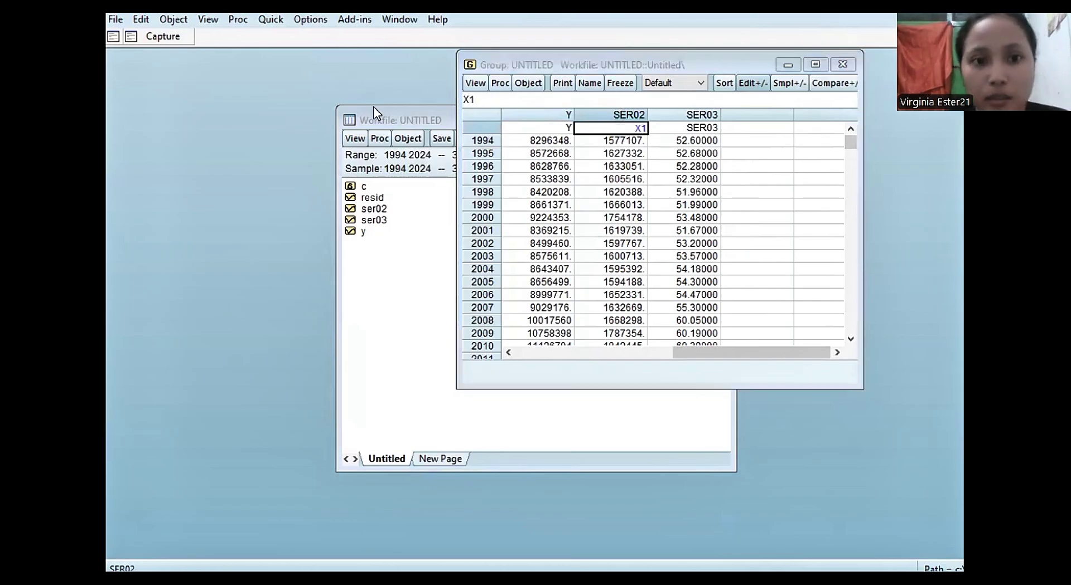
pyautogui.click(629, 257)
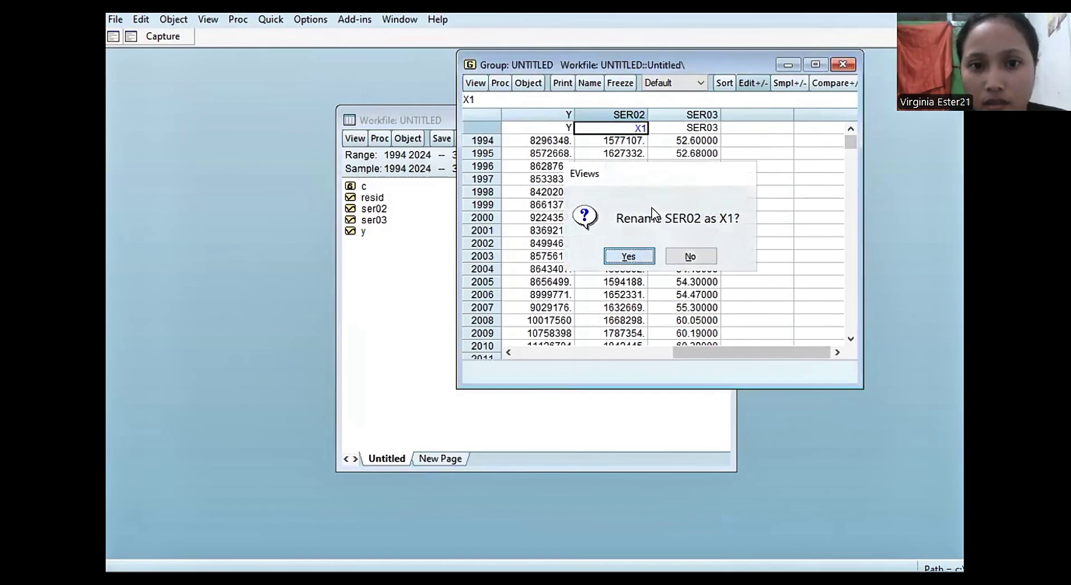
# Rename the series SER03 as X2 and confirm the renaming
pyautogui.click(708, 126)
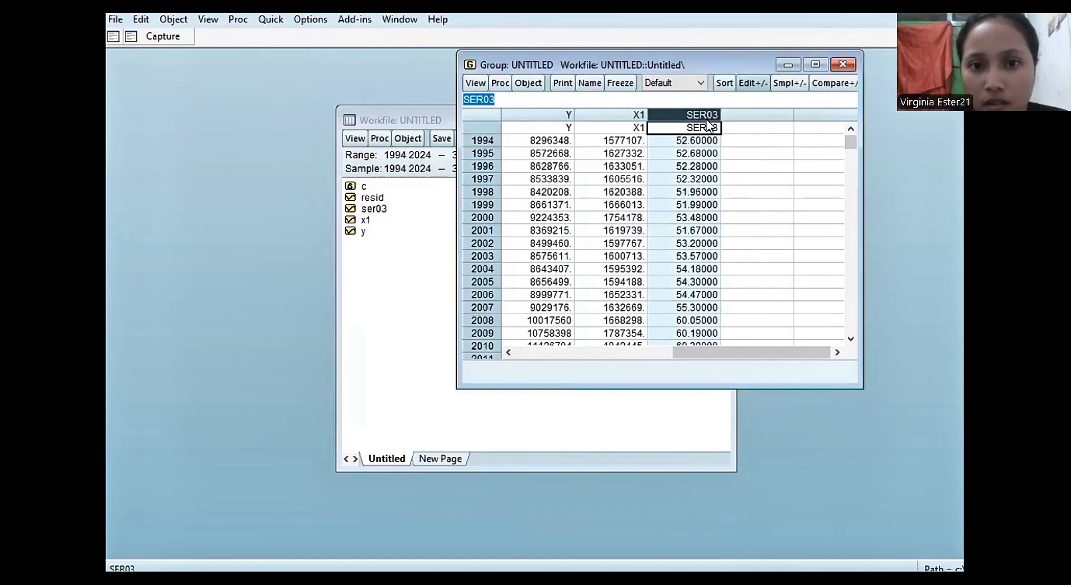
pyautogui.click(610, 102)
pyautogui.moveTo(610, 101); pyautogui.dragTo(409, 108)
pyautogui.press('BackSpace')
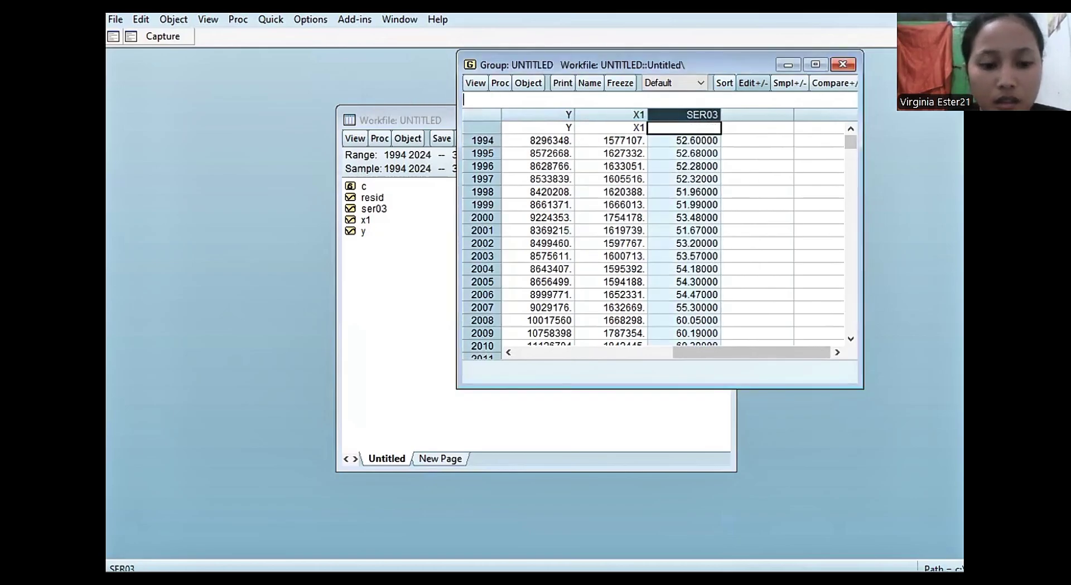
pyautogui.write('X2')
pyautogui.press('Return')
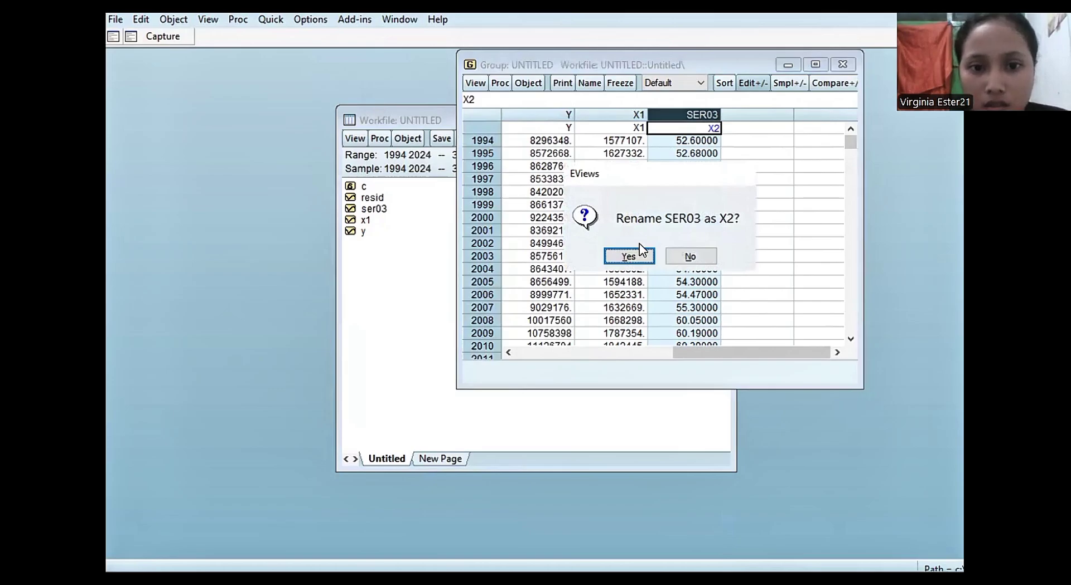
pyautogui.click(628, 256)
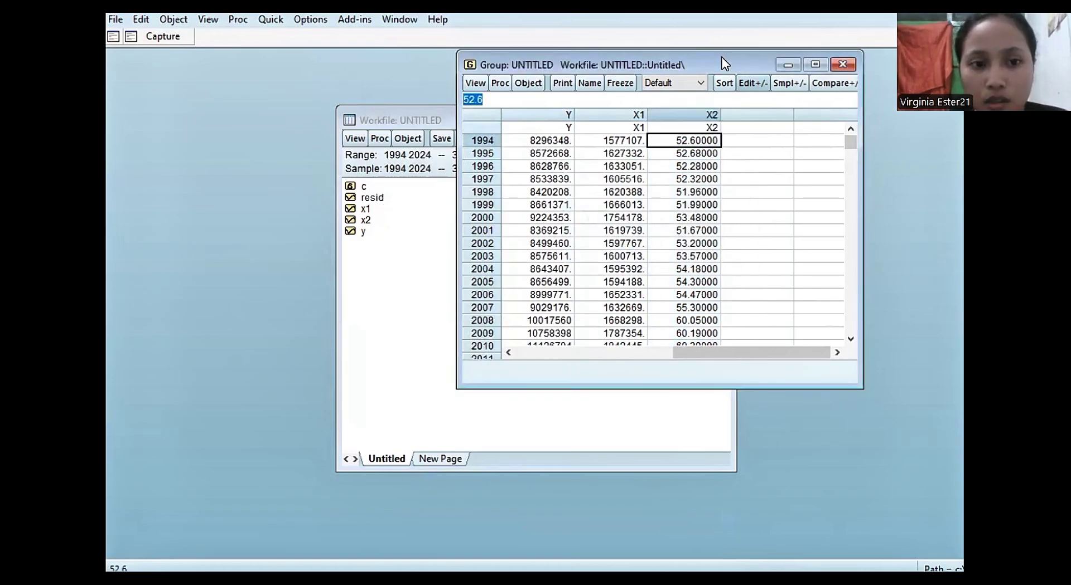
# Move the group window aside and open the series Y, X1 and X2 together as an equation
pyautogui.moveTo(721, 57); pyautogui.dragTo(790, 124)
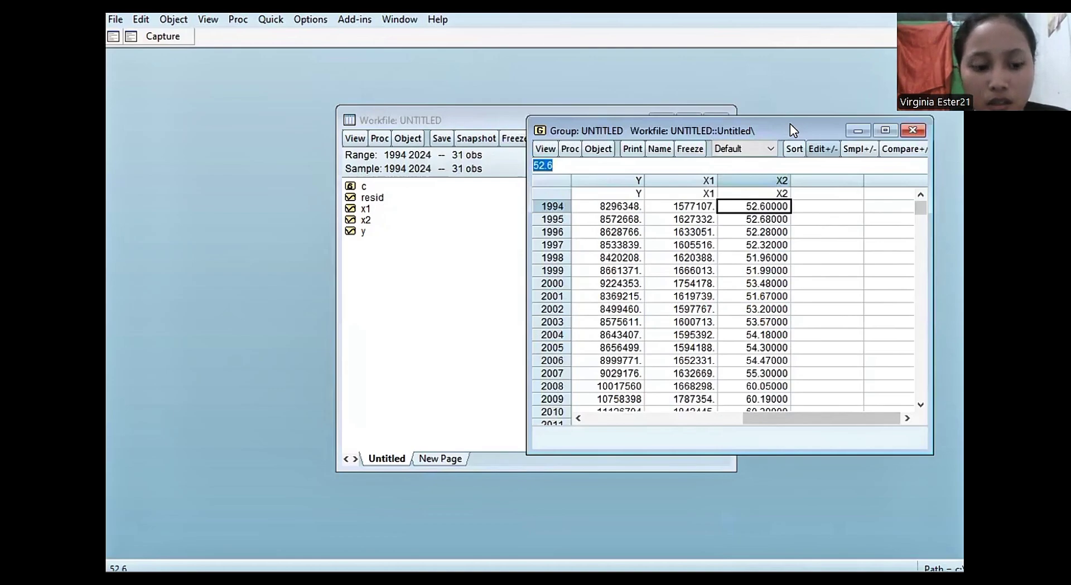
pyautogui.click(384, 232)
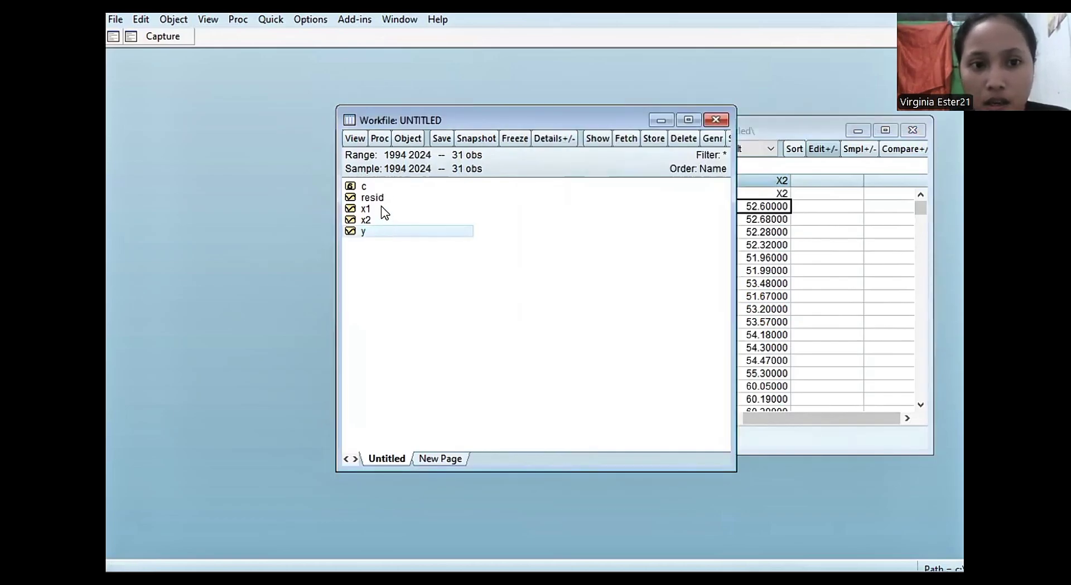
pyautogui.keyDown('ctrl'); pyautogui.click(381, 210); pyautogui.keyUp('ctrl')
pyautogui.keyDown('ctrl'); pyautogui.click(382, 222); pyautogui.keyUp('ctrl')
pyautogui.rightClick(381, 222)
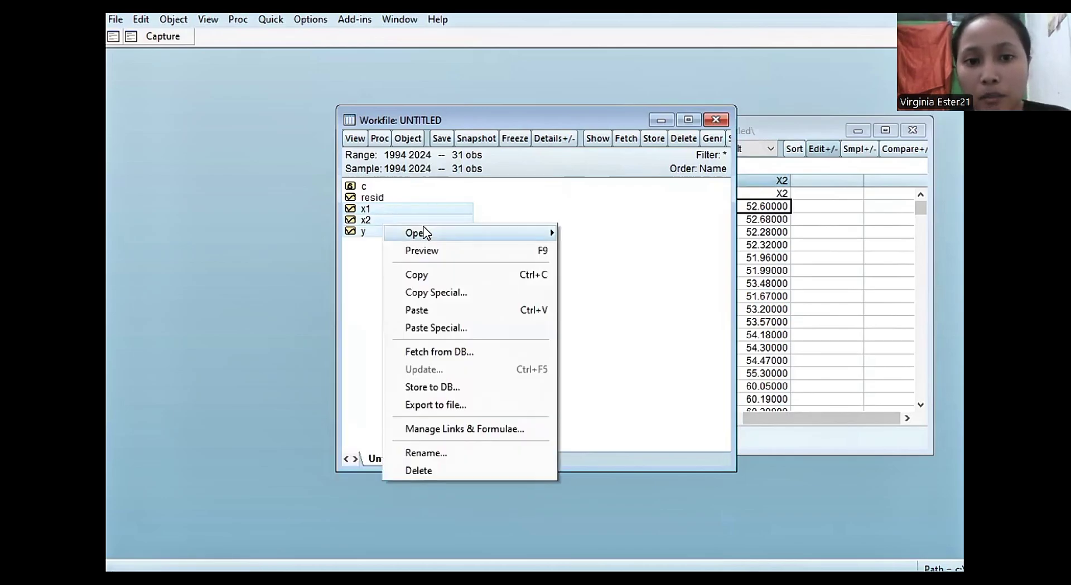
pyautogui.moveTo(407, 232)
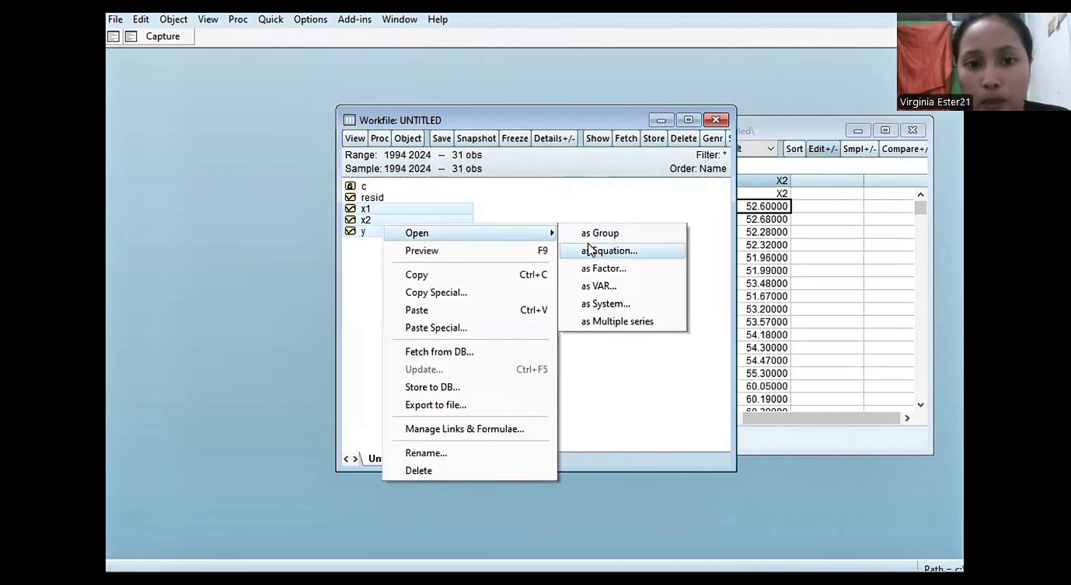
pyautogui.click(588, 250)
# Specify the equation as y c x1 x2, estimate it by least squares and reposition the output window
pyautogui.click(546, 216)
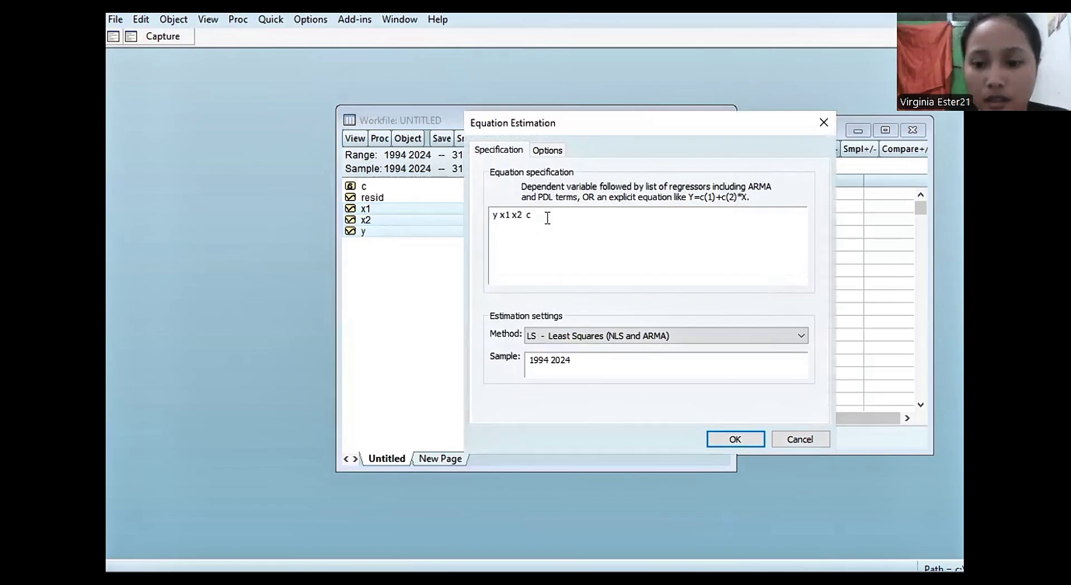
pyautogui.press('BackSpace')
pyautogui.click(499, 217)
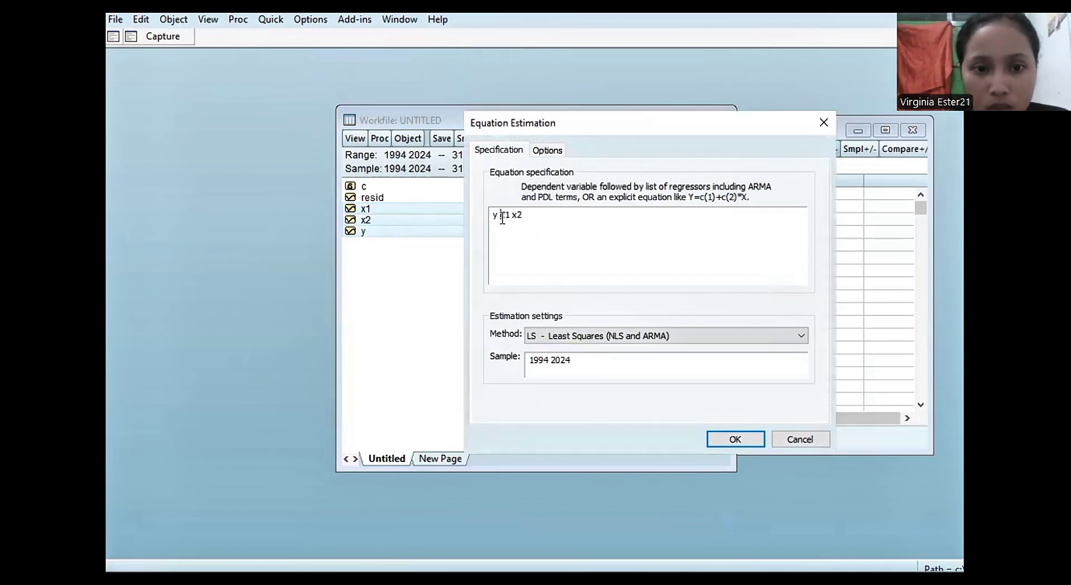
pyautogui.write('C')
pyautogui.press('BackSpace')
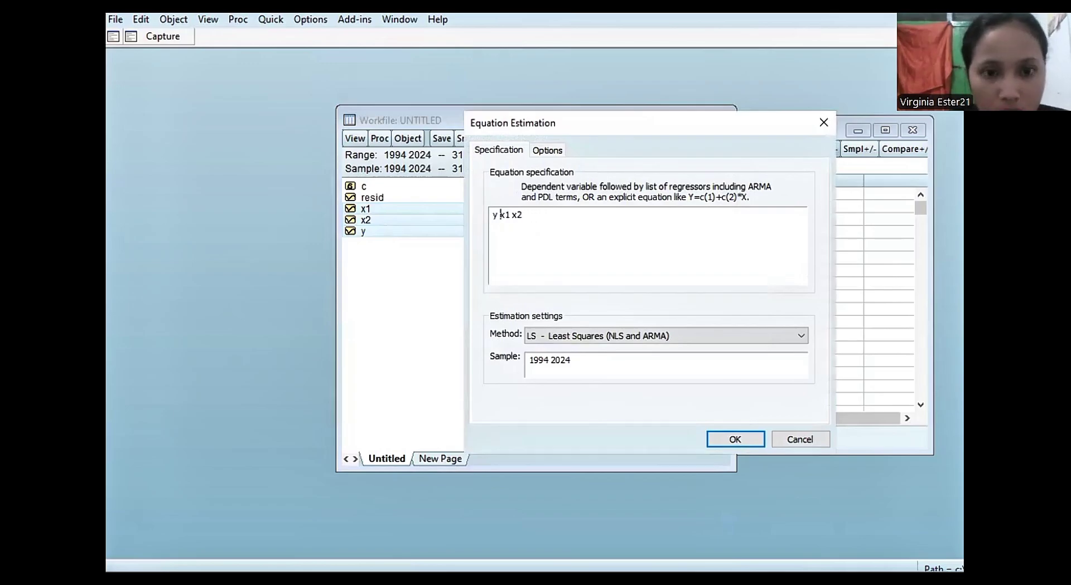
pyautogui.write('c')
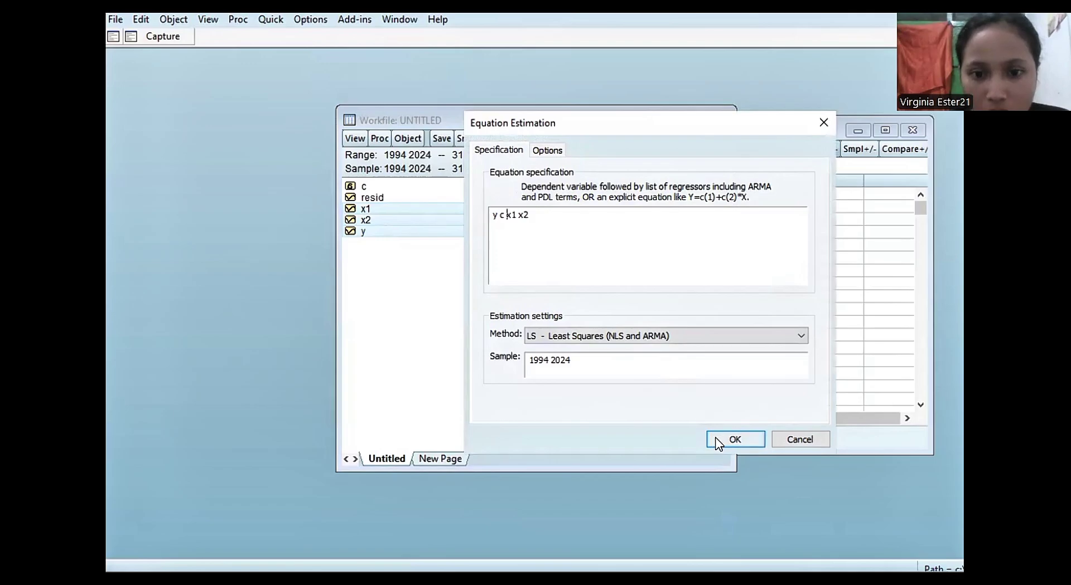
pyautogui.click(717, 440)
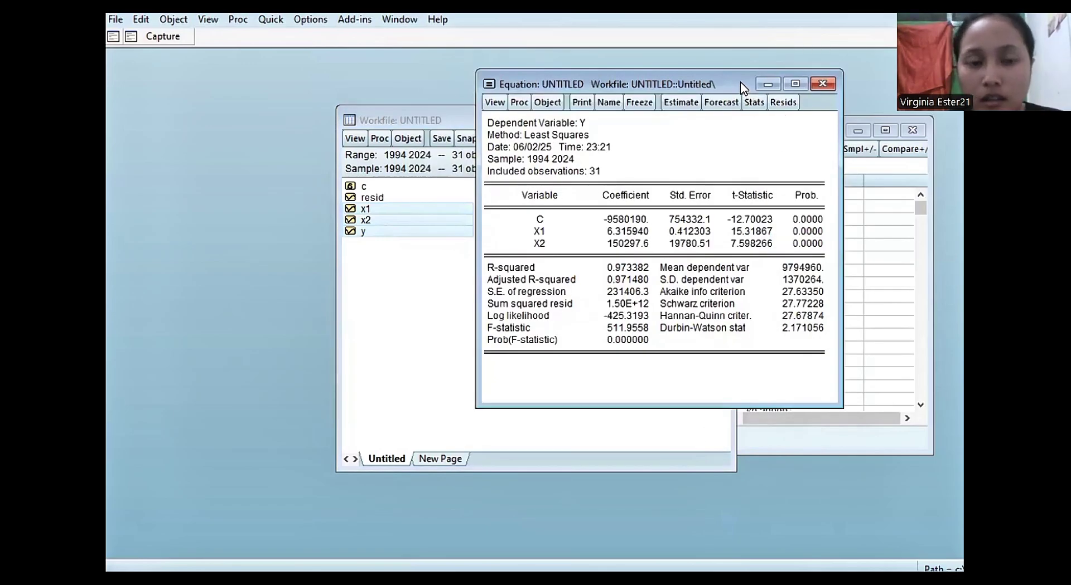
pyautogui.moveTo(740, 82); pyautogui.dragTo(524, 88)
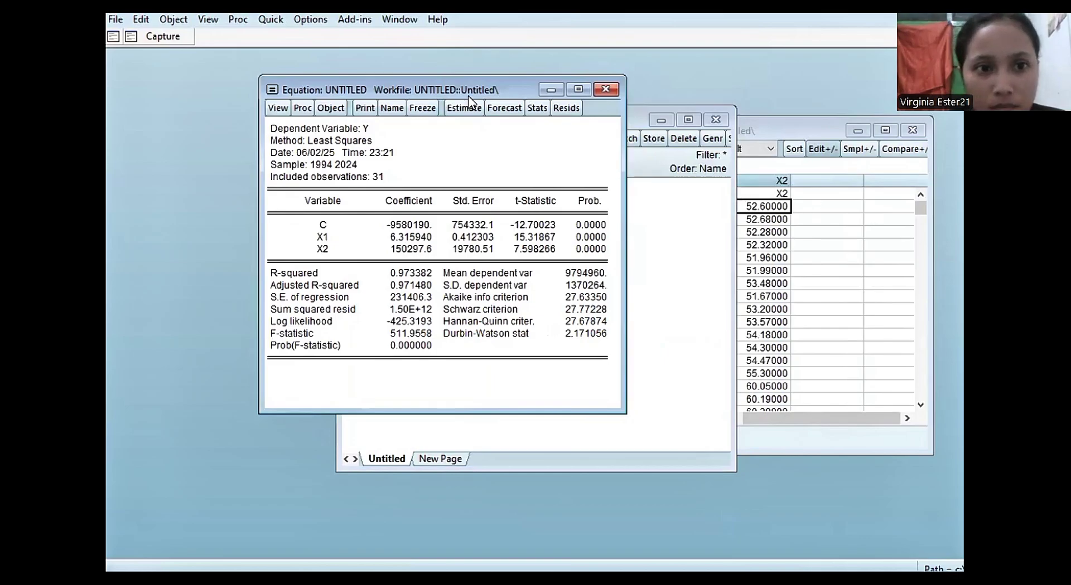
pyautogui.moveTo(496, 82); pyautogui.dragTo(519, 92)
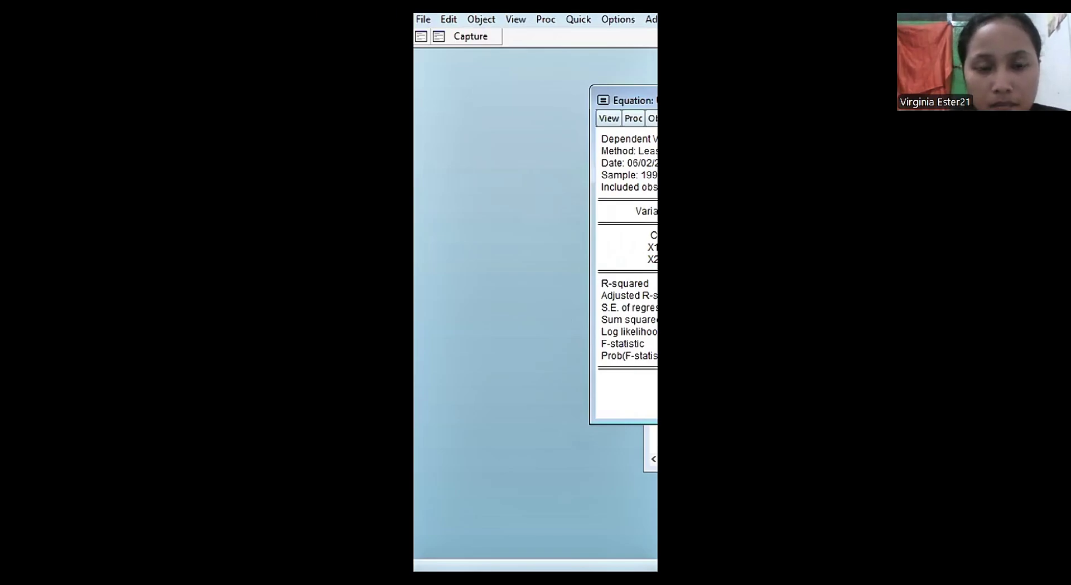
# Run the histogram normality test on the residuals of the estimated equation
pyautogui.press('Return')
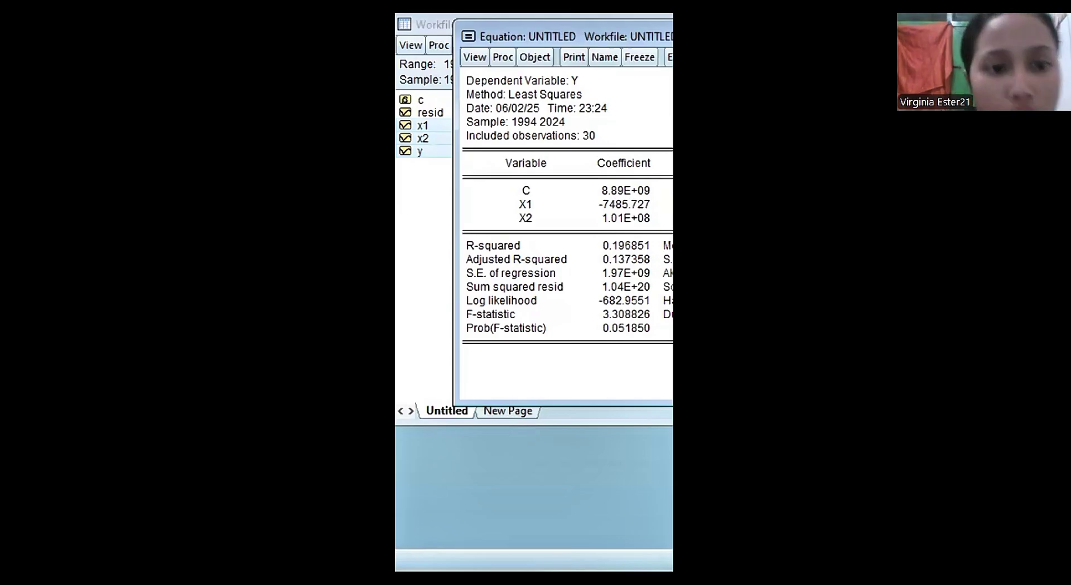
pyautogui.click(475, 57)
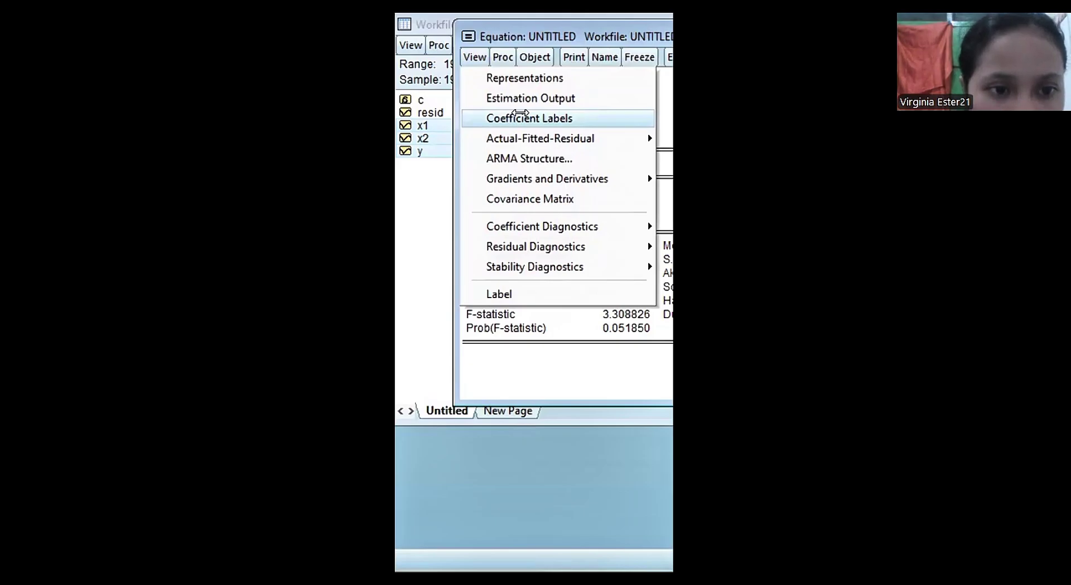
pyautogui.moveTo(565, 247)
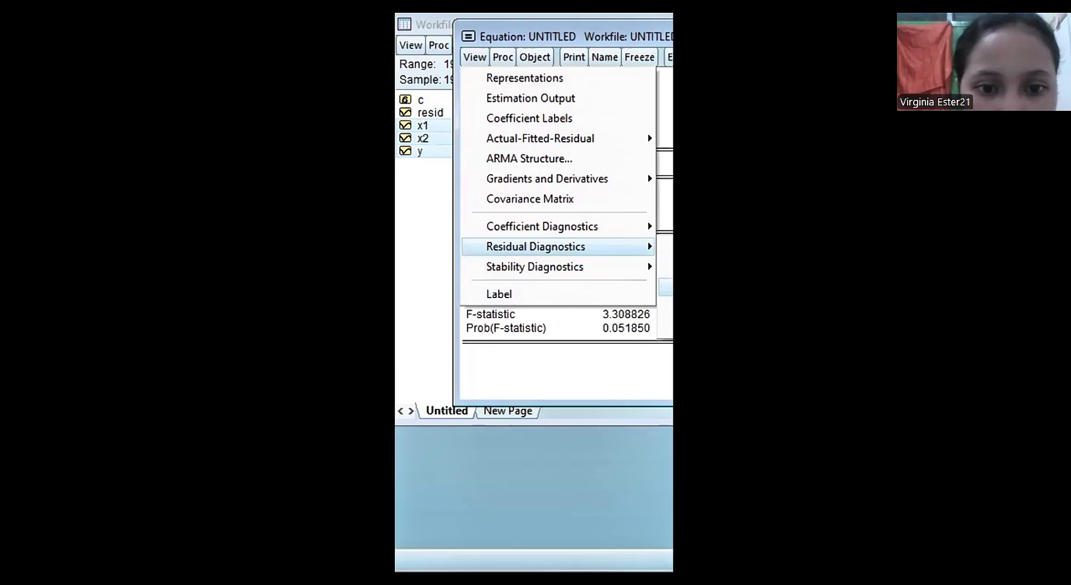
pyautogui.click(666, 288)
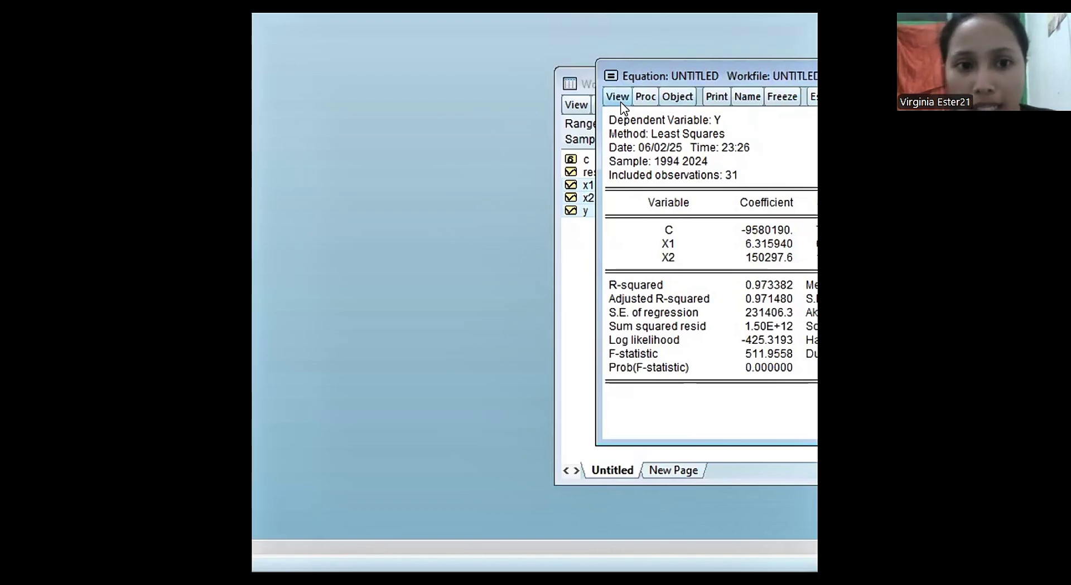
# Make a copy of the regression equation object and bring the original equation window back to the front
pyautogui.click(673, 101)
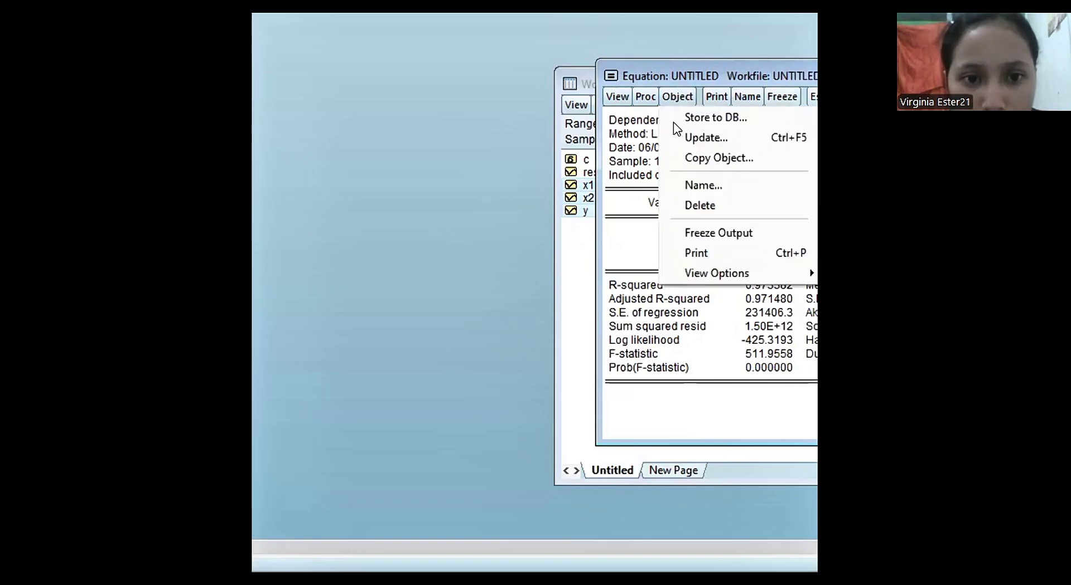
pyautogui.click(698, 155)
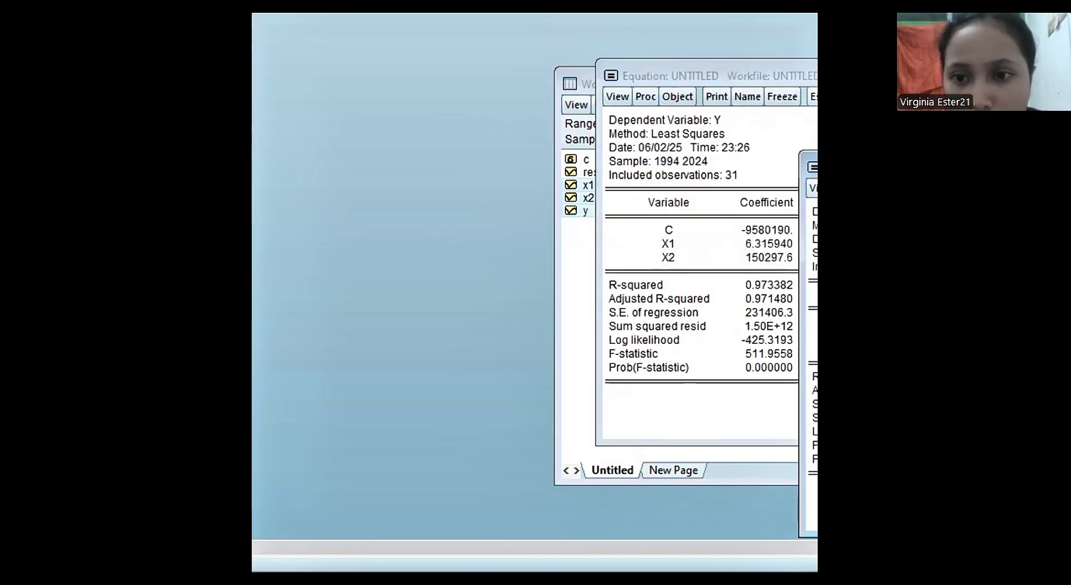
pyautogui.click(774, 74)
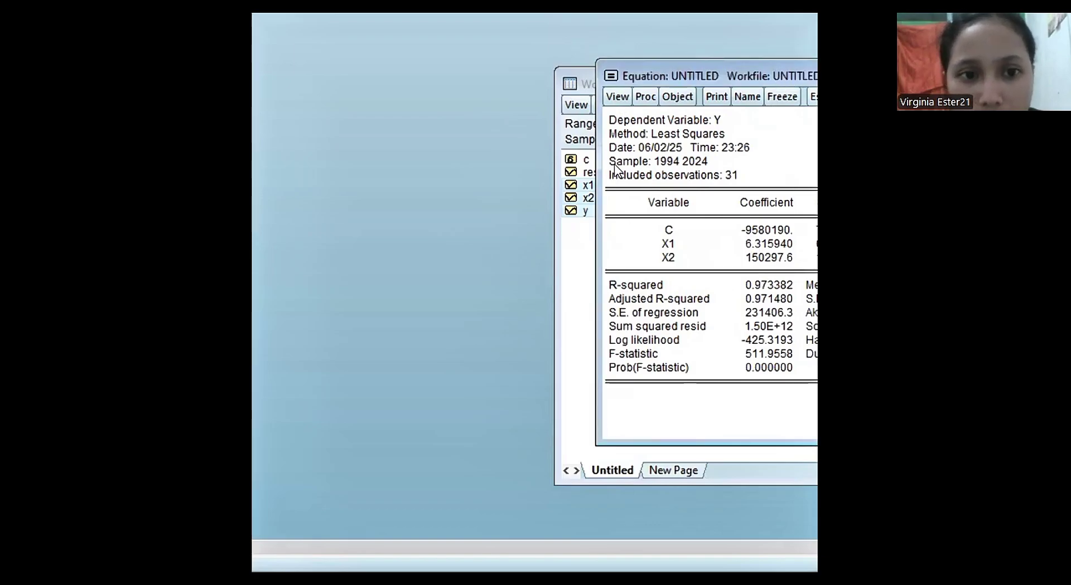
# Display the equation's variance inflation factors, close that result window and move the remaining equation copy over the workfile
pyautogui.click(618, 100)
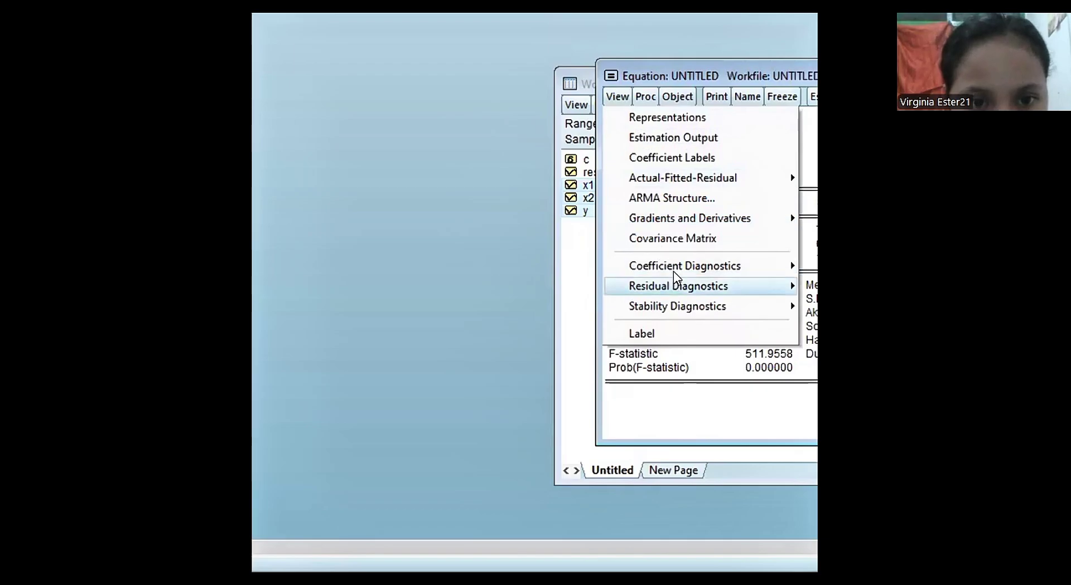
pyautogui.moveTo(679, 273)
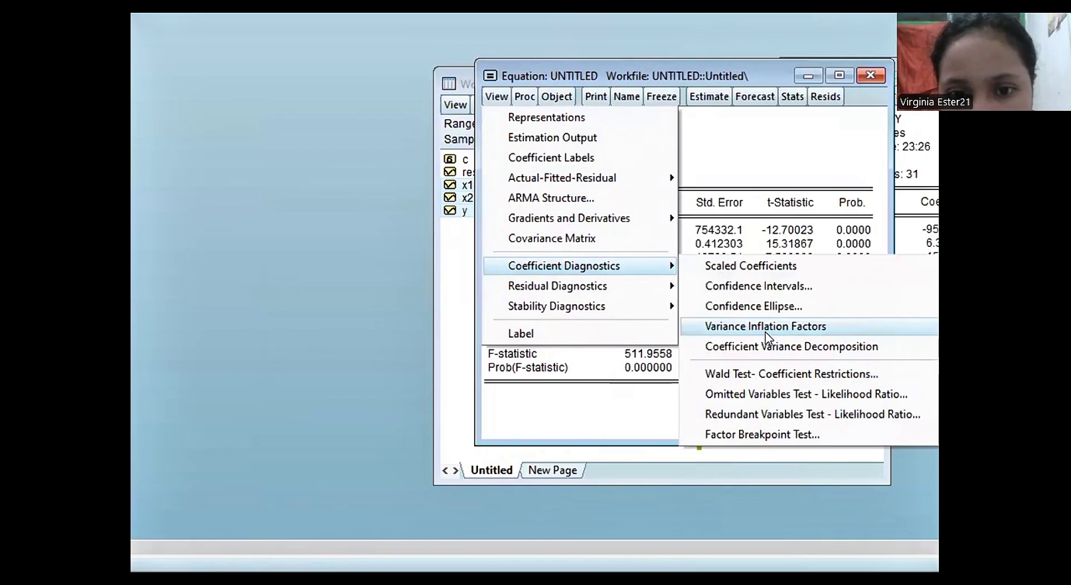
pyautogui.click(764, 329)
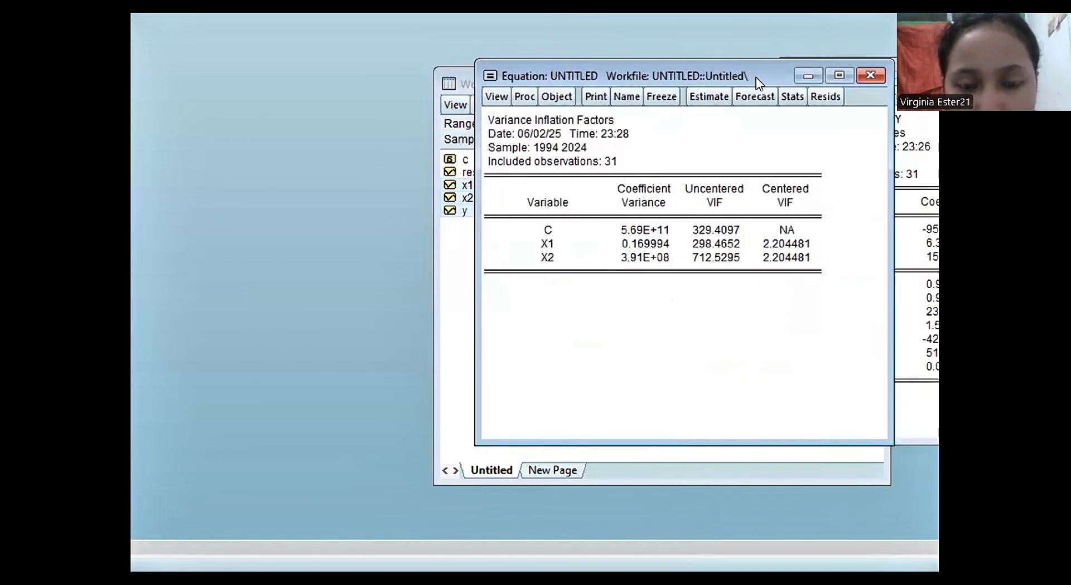
pyautogui.moveTo(755, 77); pyautogui.dragTo(717, 73)
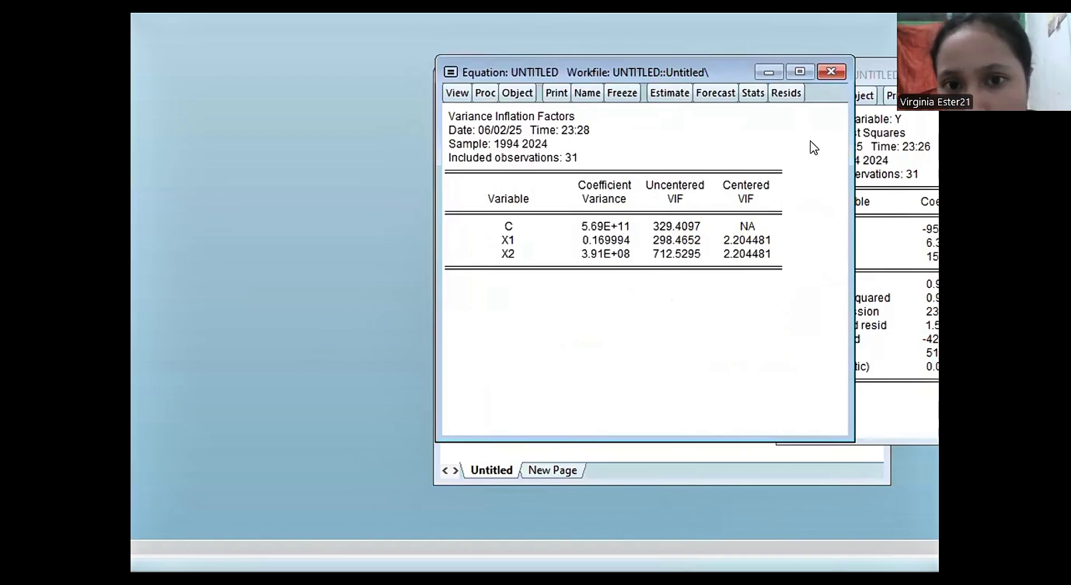
pyautogui.click(832, 72)
pyautogui.click(679, 285)
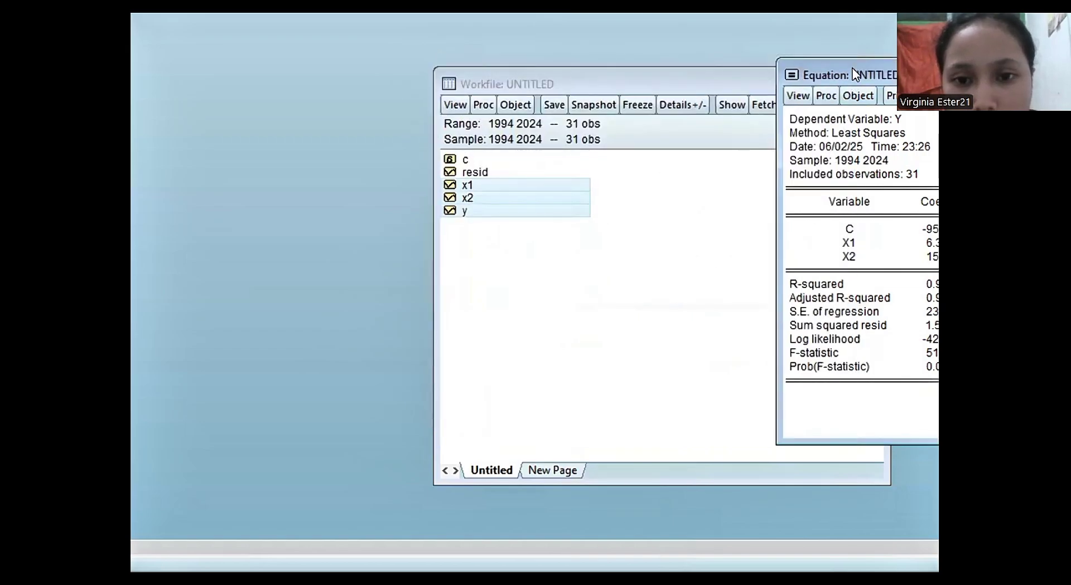
pyautogui.moveTo(852, 68); pyautogui.dragTo(655, 79)
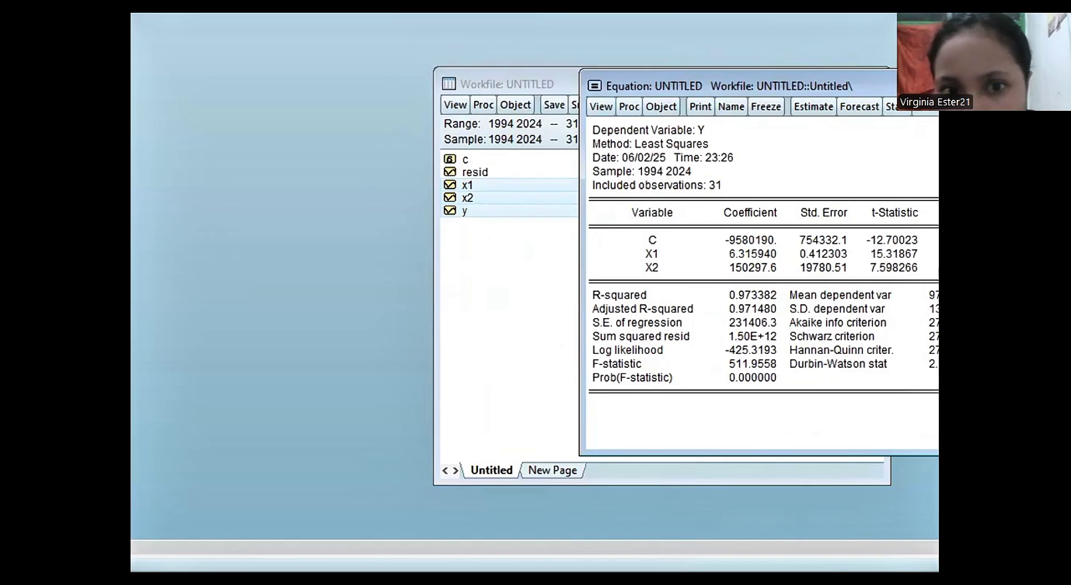
# Switch to the Word document, review the notes on the multicollinearity and heteroskedasticity tests, and return to EViews
pyautogui.hotkey('alt', 'Tab')
pyautogui.scroll(10, 646, 306)
pyautogui.scroll(-10, 645, 305)
pyautogui.scroll(5, 646, 305)
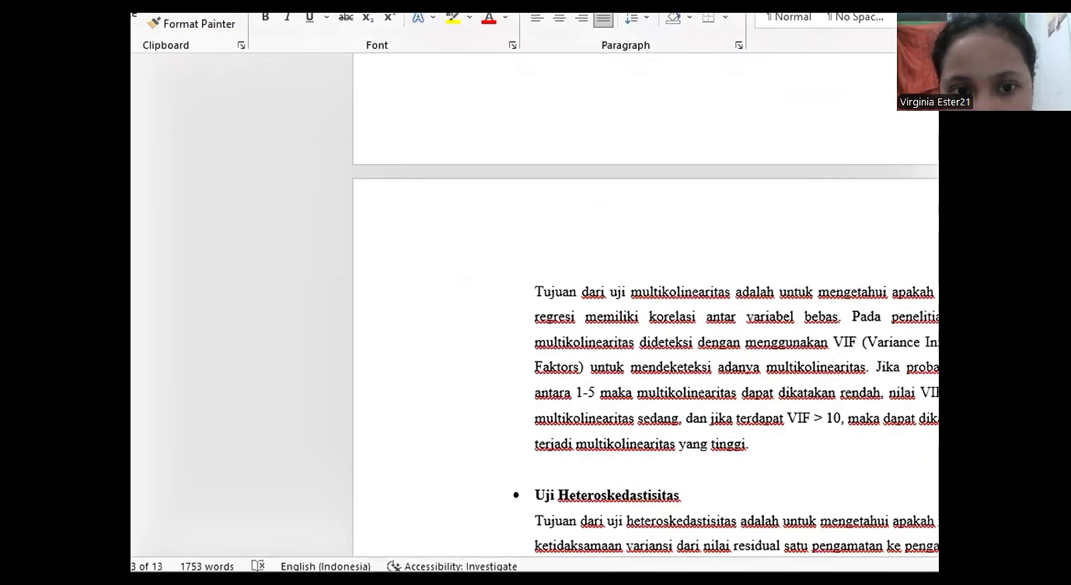
pyautogui.scroll(-8, 646, 305)
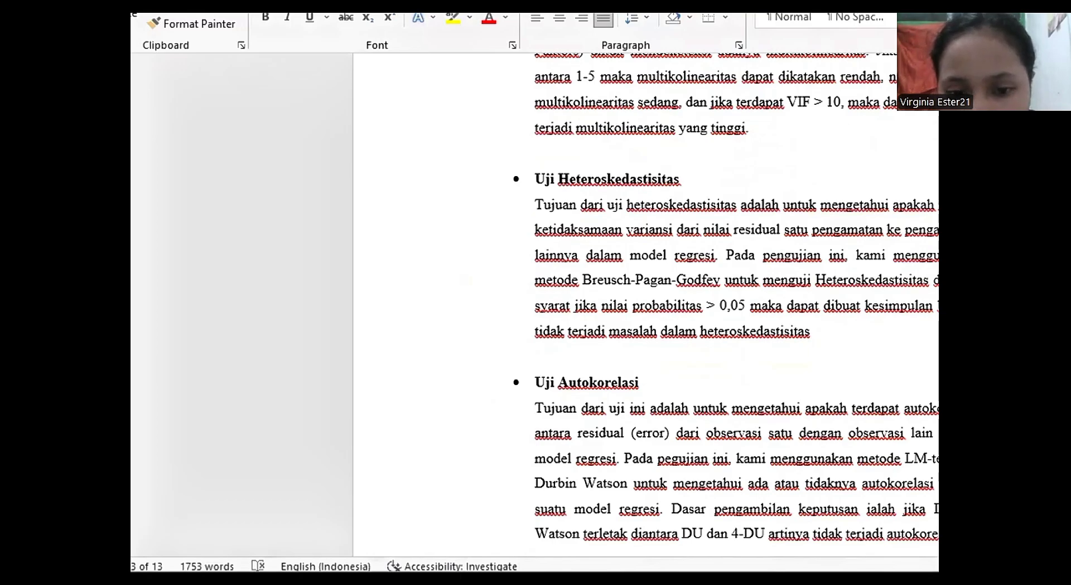
pyautogui.click(813, 533)
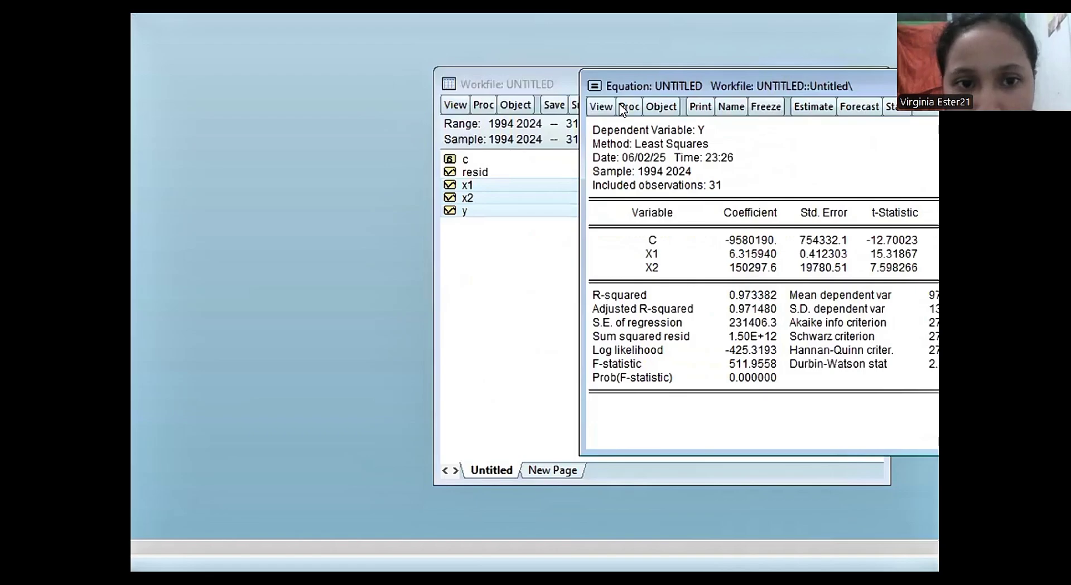
# Make another copy of the regression equation object and place its window over the original equation
pyautogui.click(601, 106)
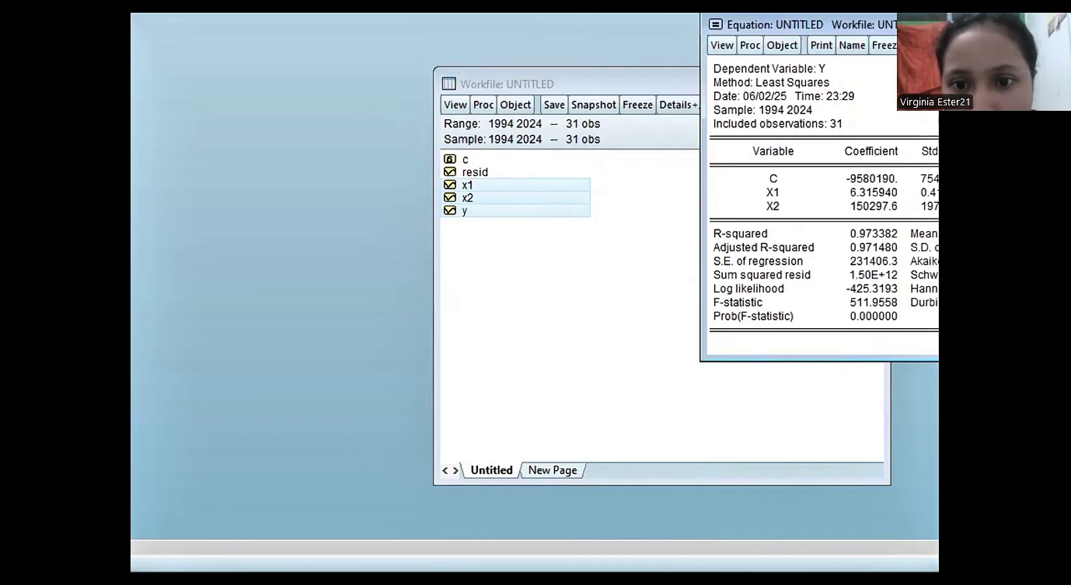
pyautogui.moveTo(982, 16); pyautogui.dragTo(871, 49)
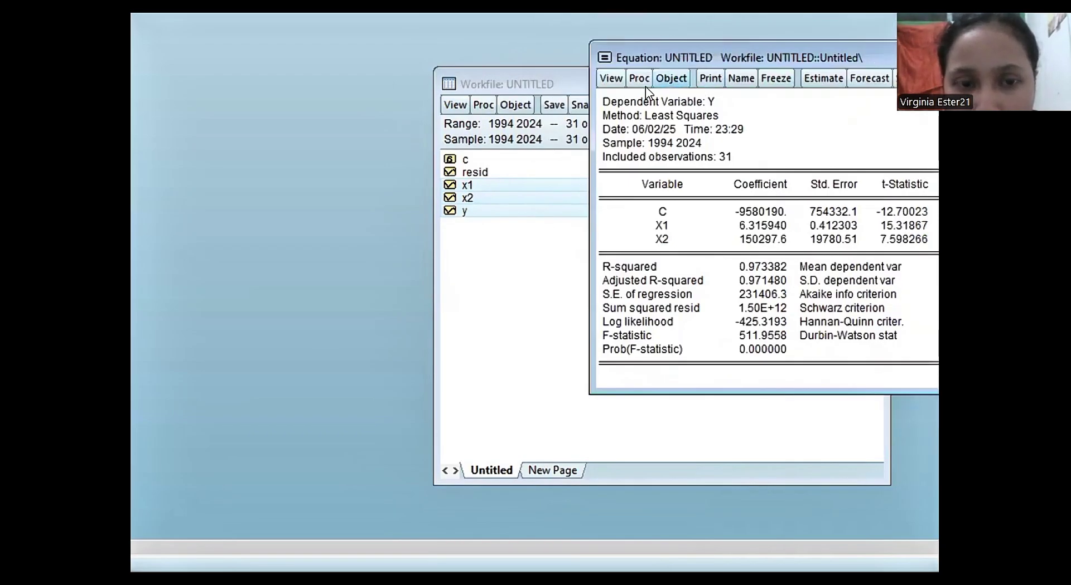
pyautogui.click(675, 80)
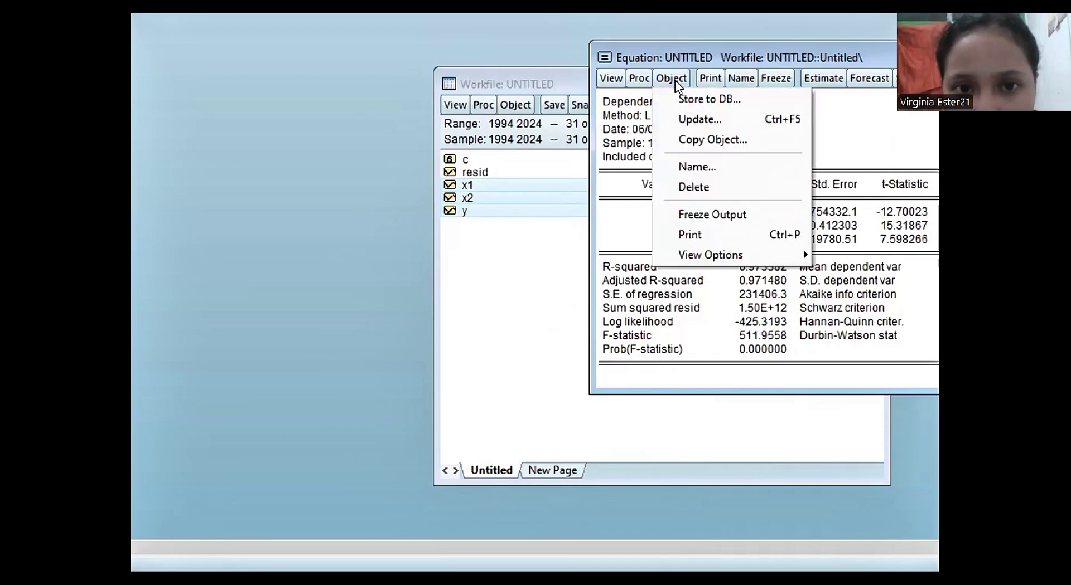
pyautogui.click(696, 139)
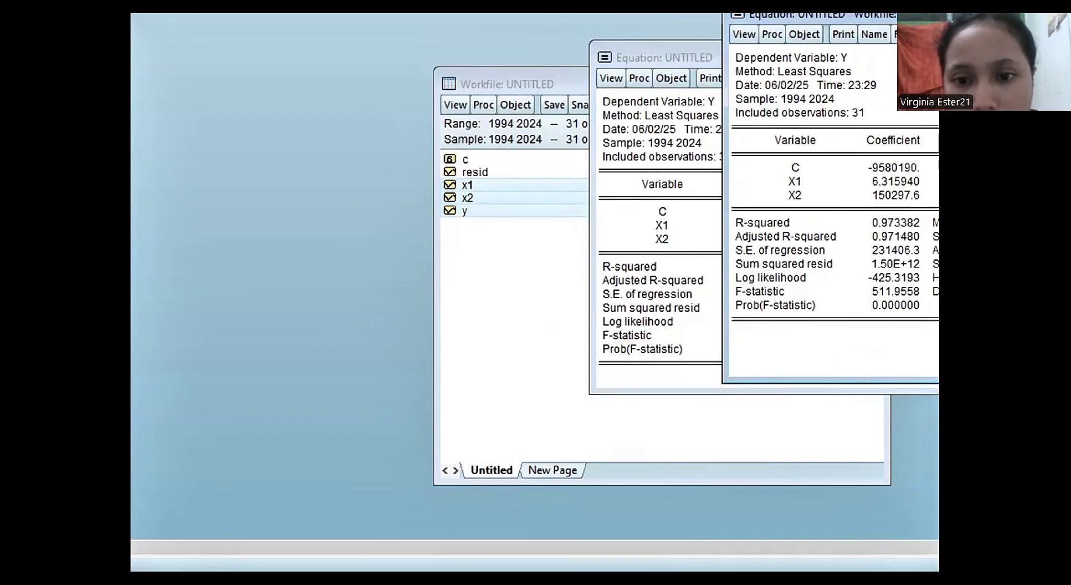
pyautogui.moveTo(915, 37); pyautogui.dragTo(779, 72)
pyautogui.click(777, 59)
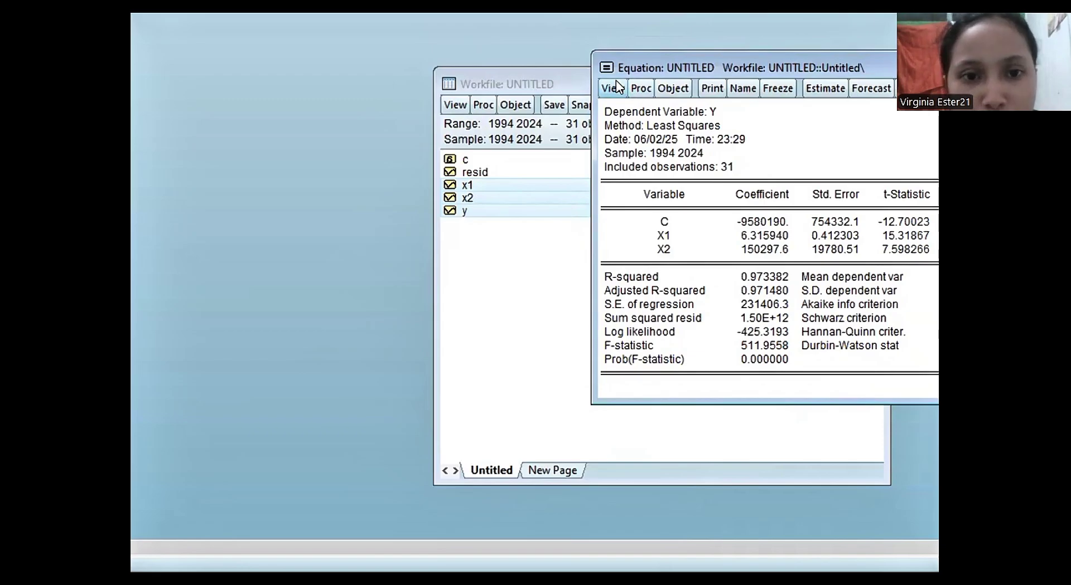
# Run the Breusch-Pagan-Godfrey heteroskedasticity test on the equation with c, x1 and x2 as regressors
pyautogui.click(615, 84)
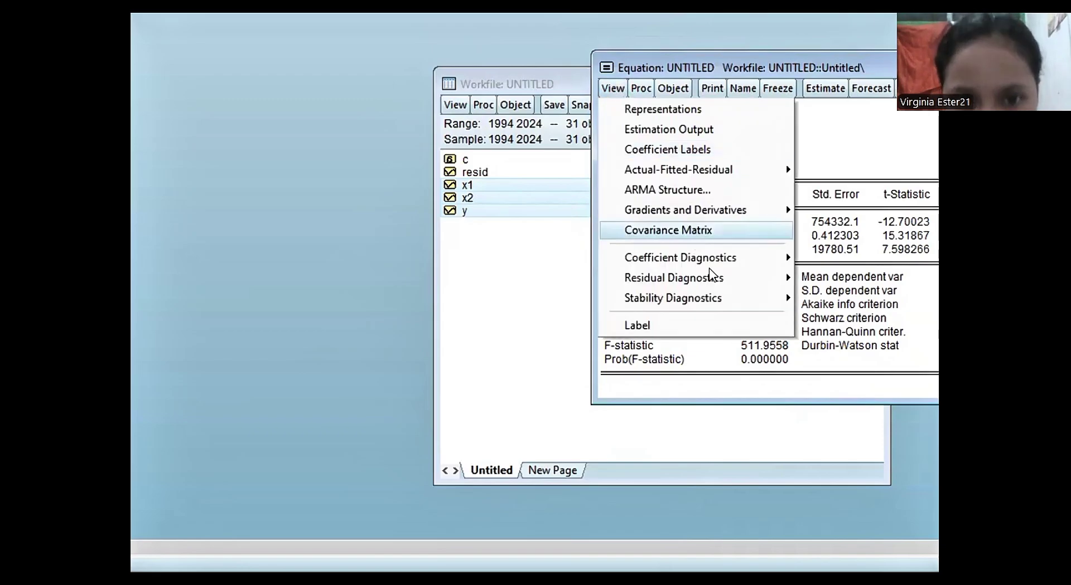
pyautogui.moveTo(738, 279)
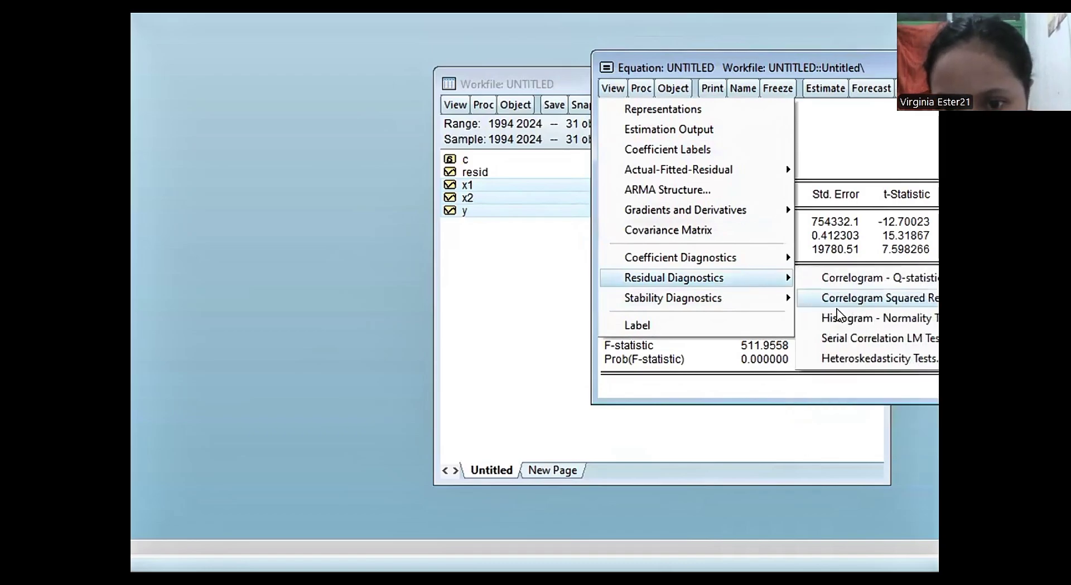
pyautogui.click(867, 360)
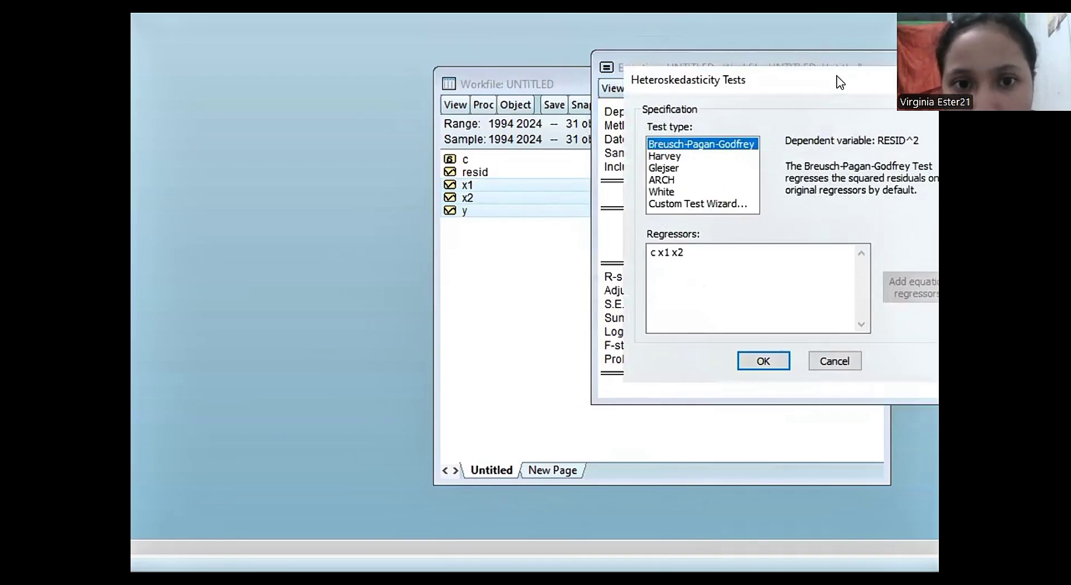
pyautogui.moveTo(837, 81); pyautogui.dragTo(779, 87)
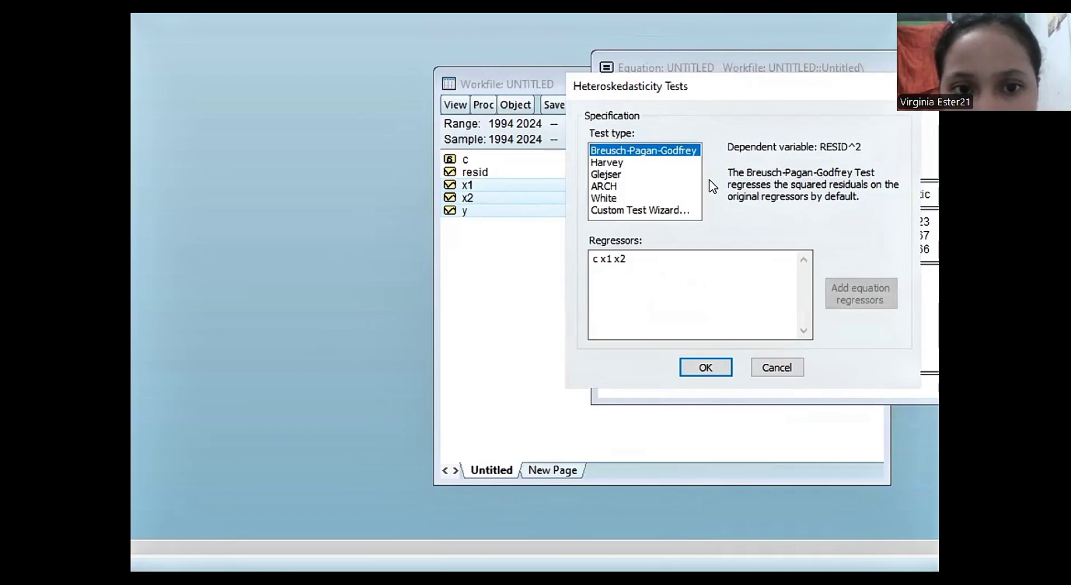
pyautogui.click(717, 371)
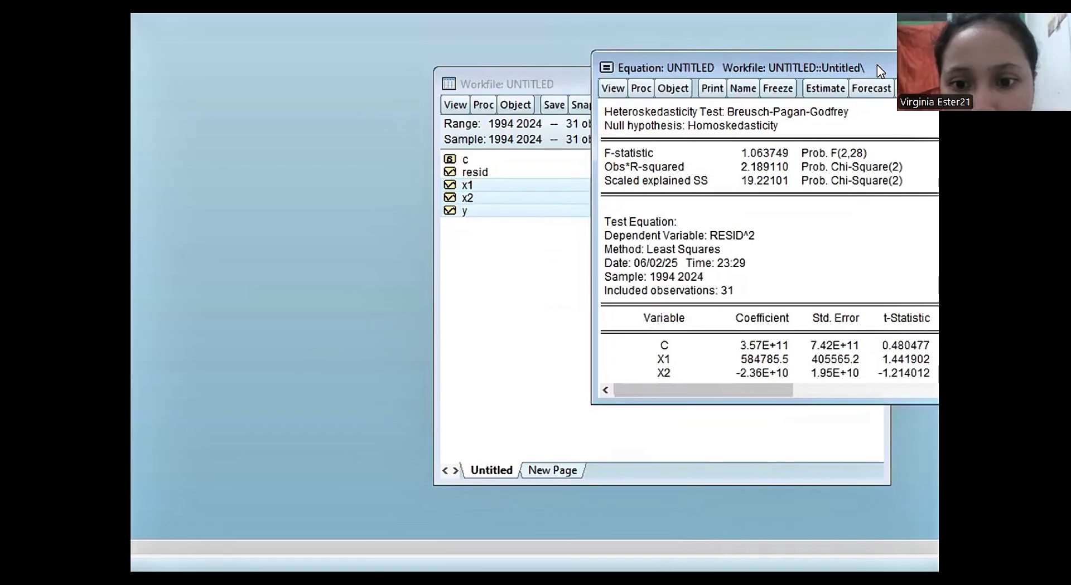
# Examine the full heteroskedasticity test output in an enlarged window, restore its size and delete that untitled equation copy
pyautogui.moveTo(877, 64); pyautogui.dragTo(713, 63)
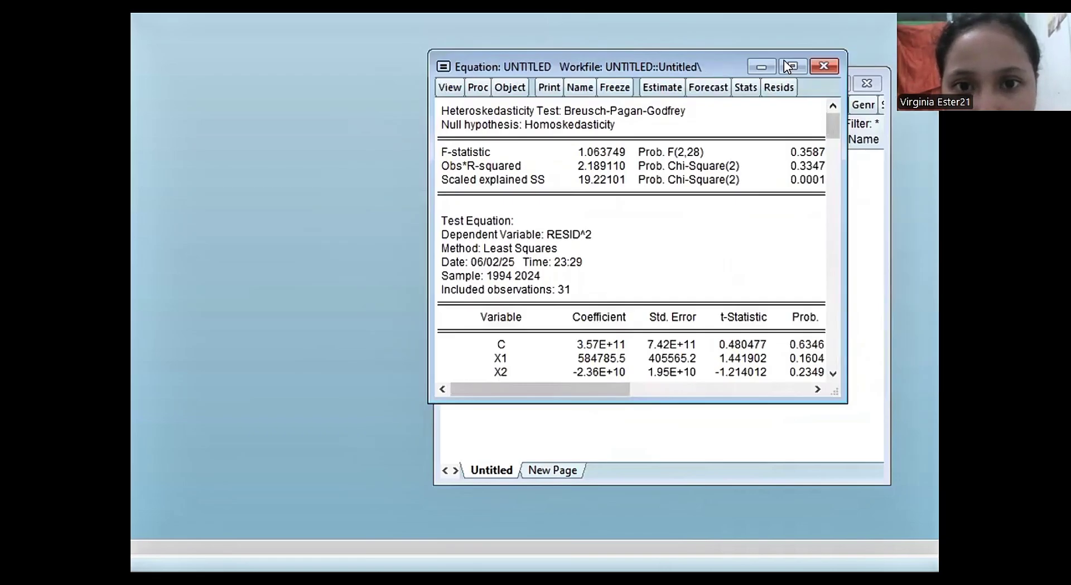
pyautogui.moveTo(827, 129); pyautogui.dragTo(833, 240)
pyautogui.moveTo(833, 335); pyautogui.dragTo(833, 354)
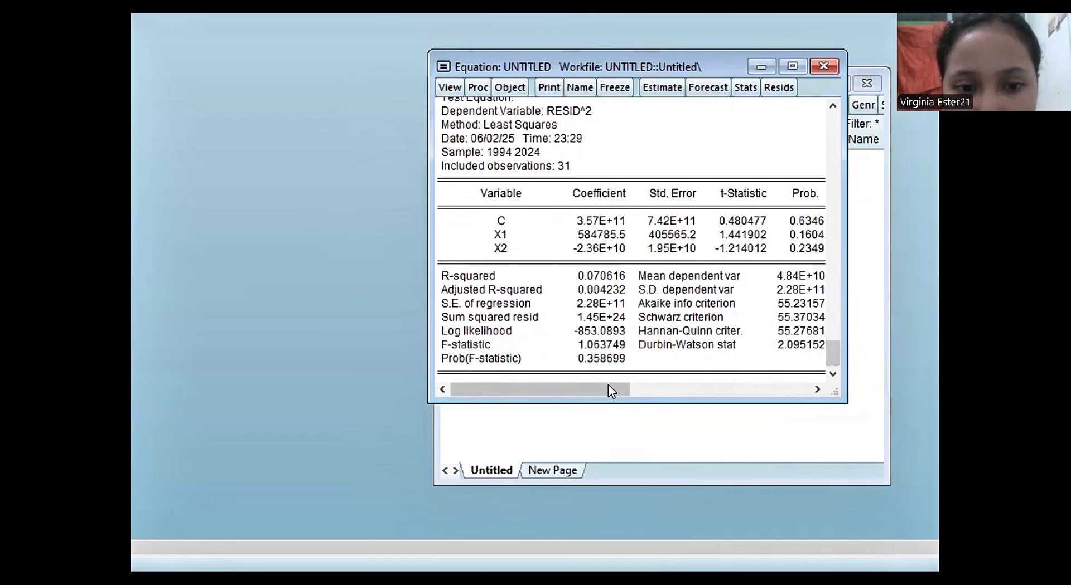
pyautogui.click(791, 67)
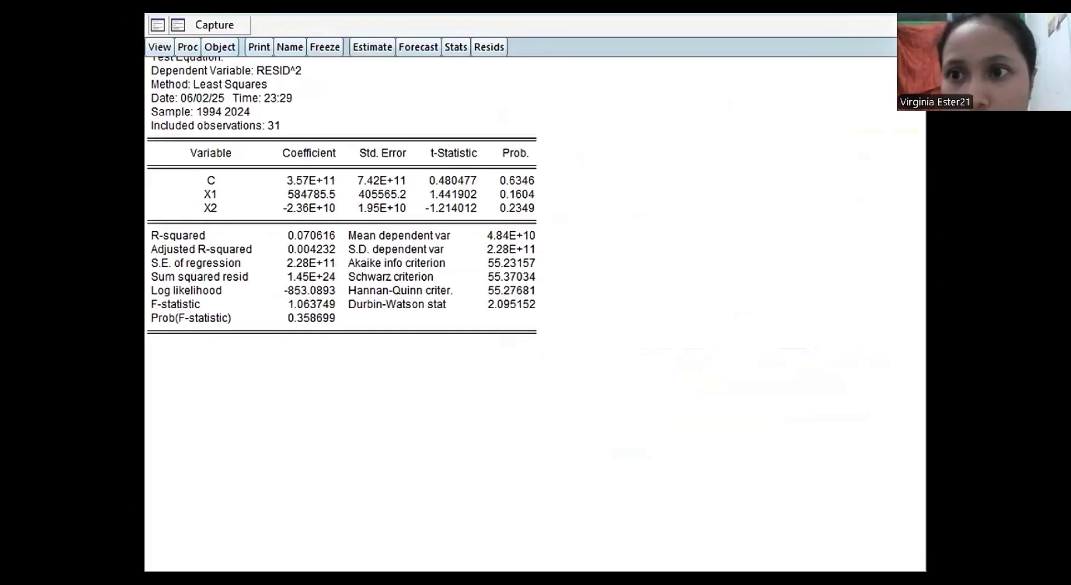
pyautogui.click(914, 18)
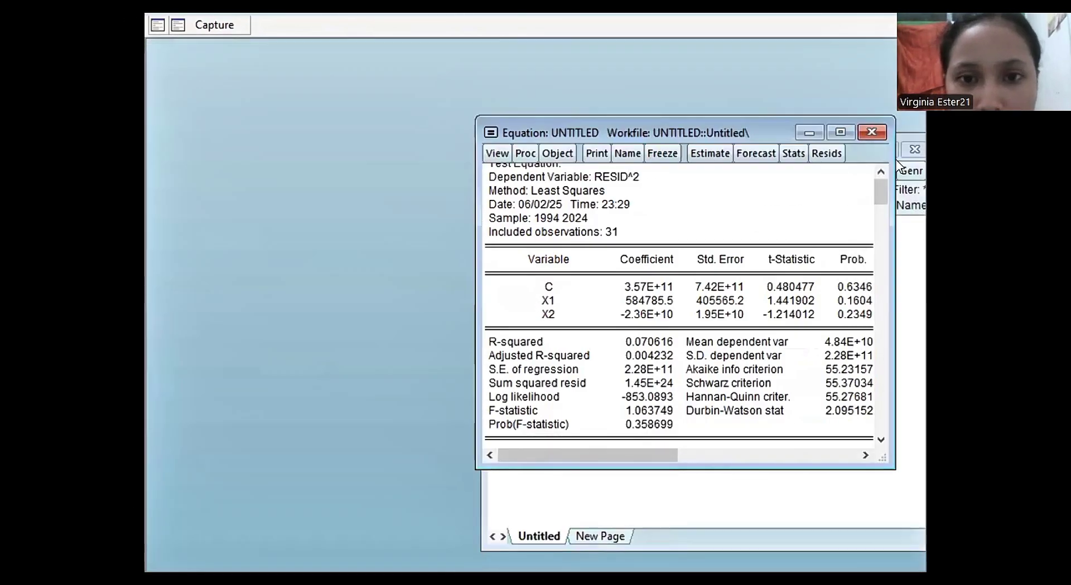
pyautogui.click(878, 132)
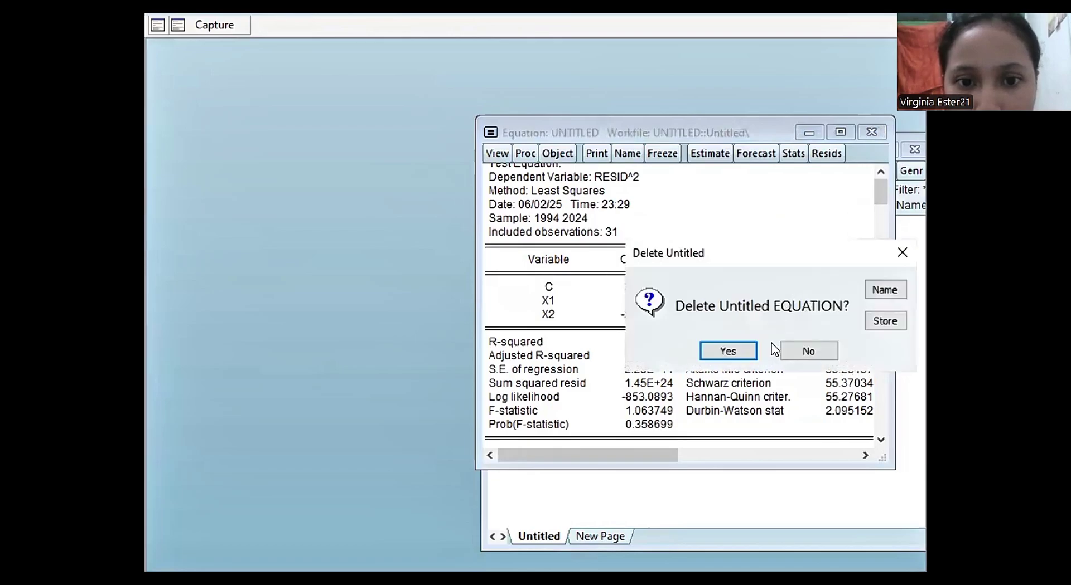
pyautogui.click(738, 350)
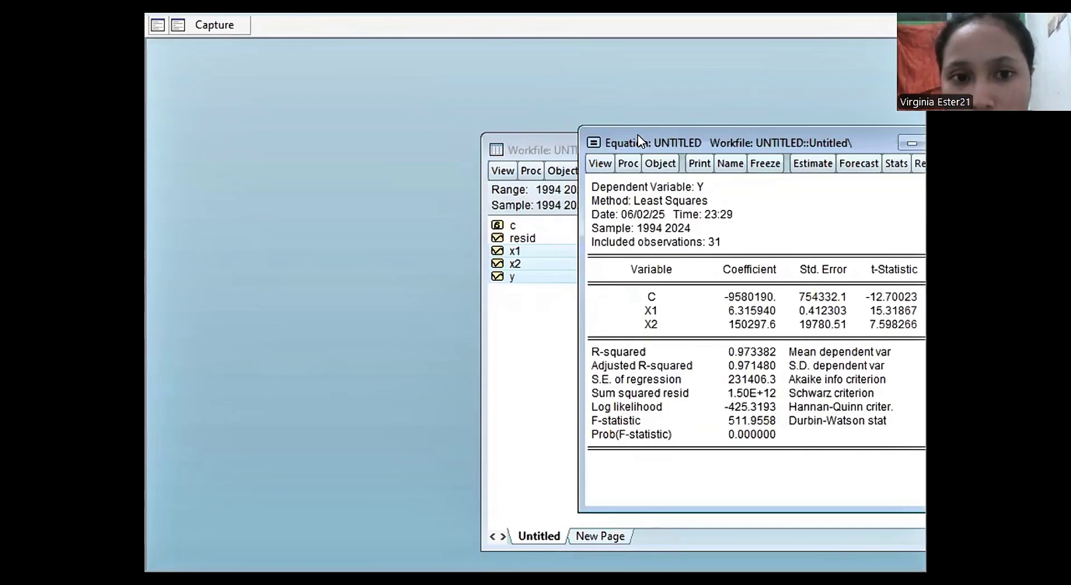
# Run the serial correlation LM test on the remaining regression equation with 2 lags included
pyautogui.click(603, 162)
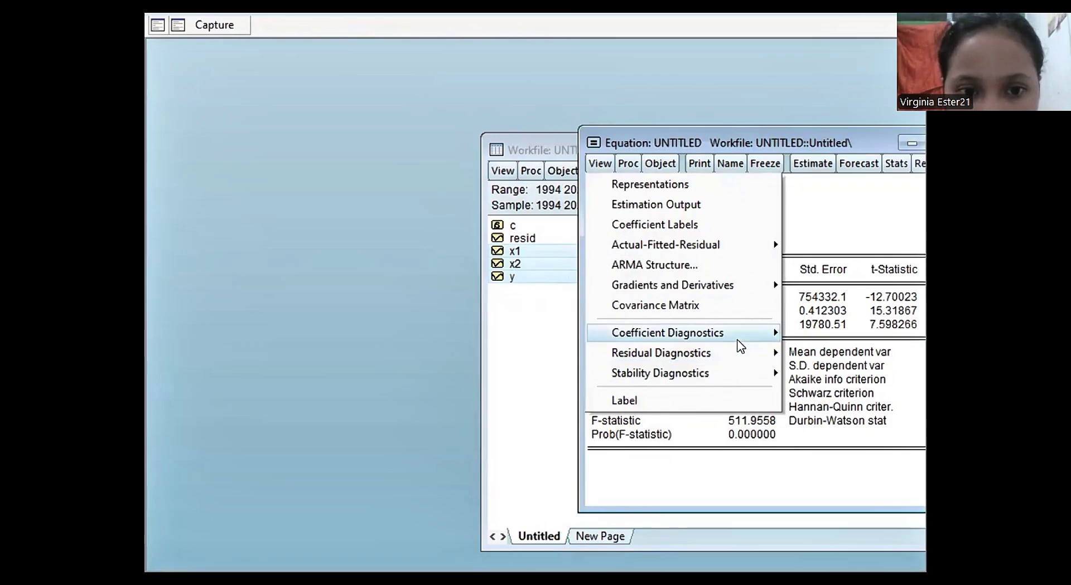
pyautogui.moveTo(740, 348)
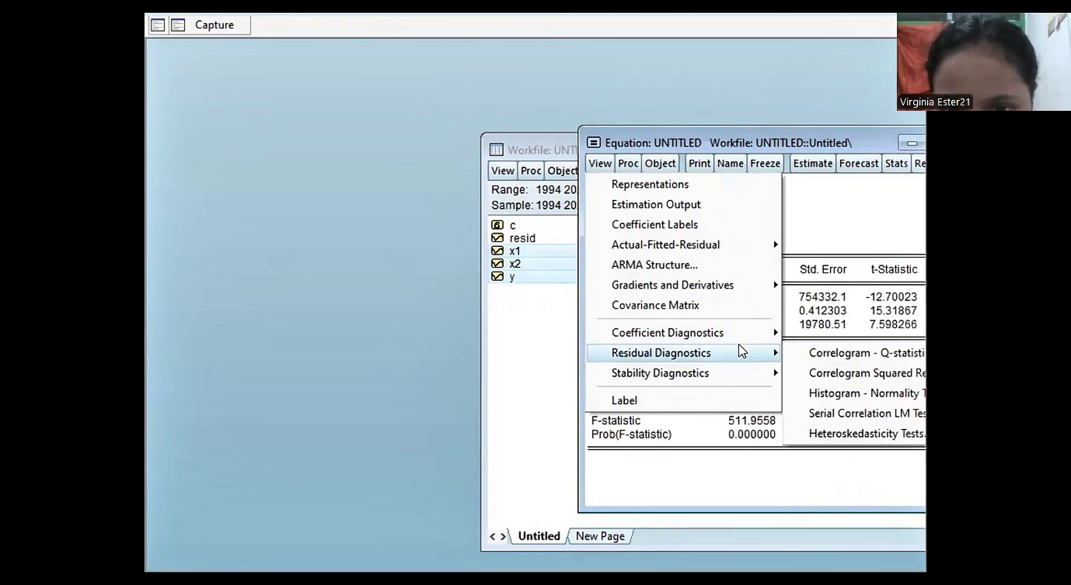
pyautogui.click(842, 414)
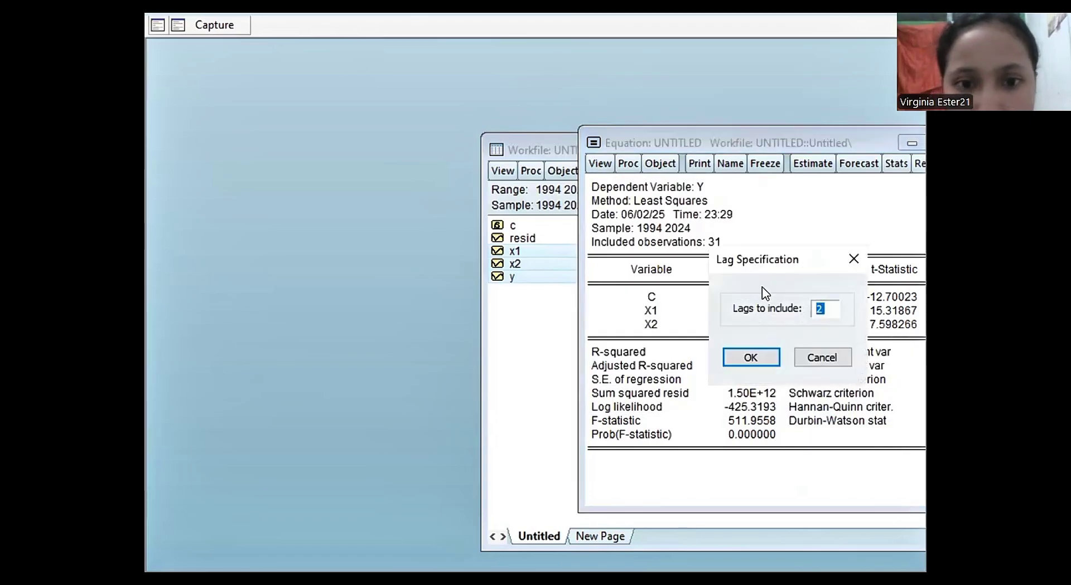
pyautogui.click(830, 313)
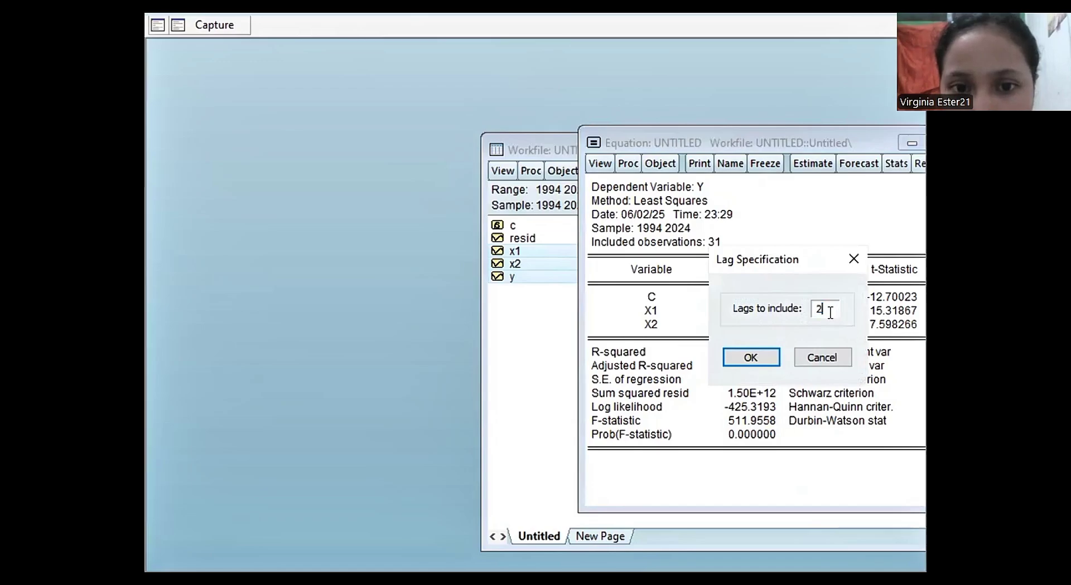
pyautogui.click(768, 354)
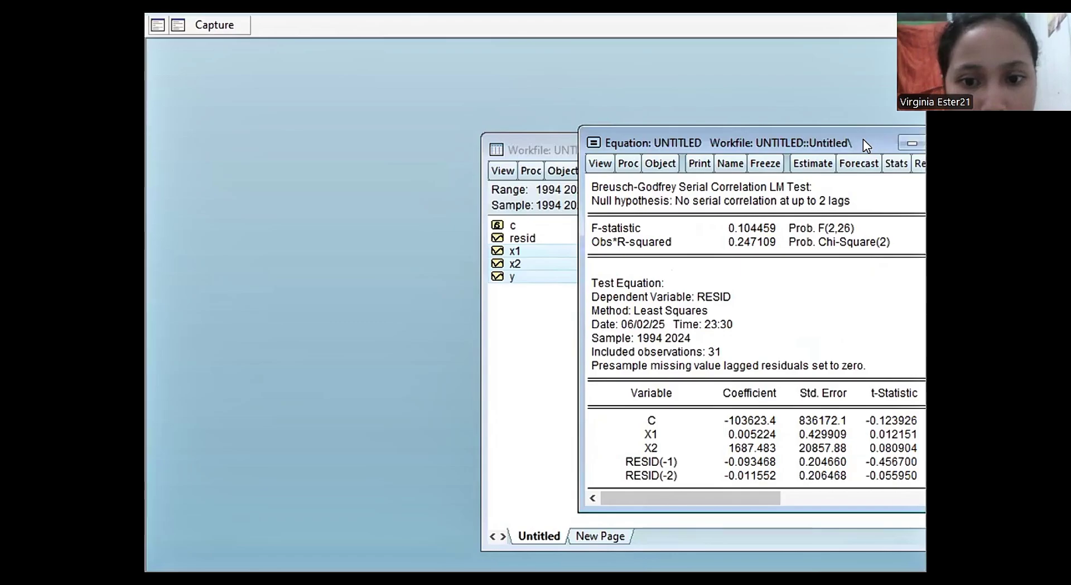
# Examine the serial correlation test output in a maximized window, restore its size and delete the untitled equation
pyautogui.moveTo(862, 139); pyautogui.dragTo(700, 117)
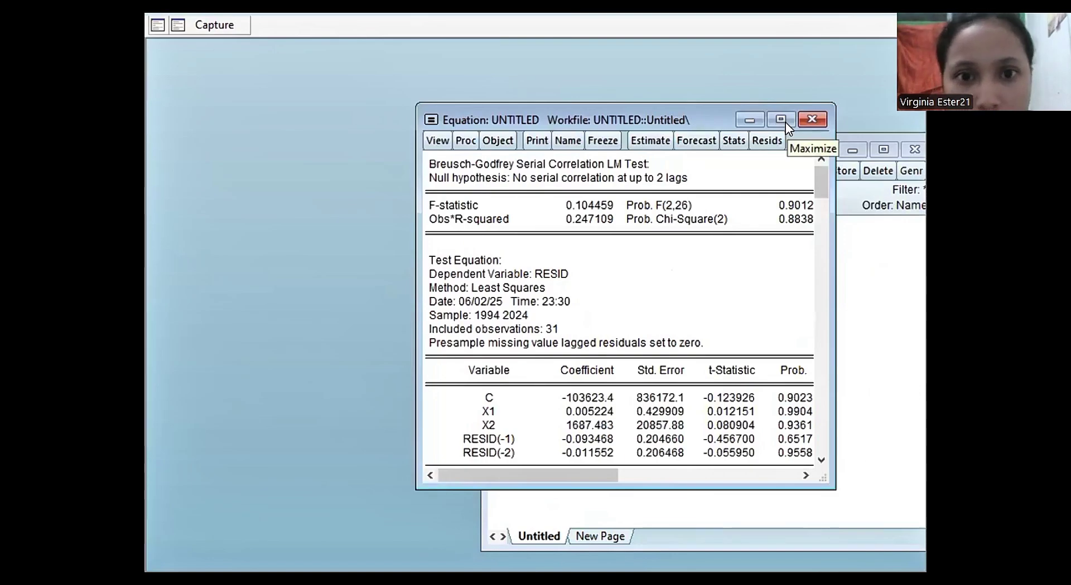
pyautogui.click(785, 122)
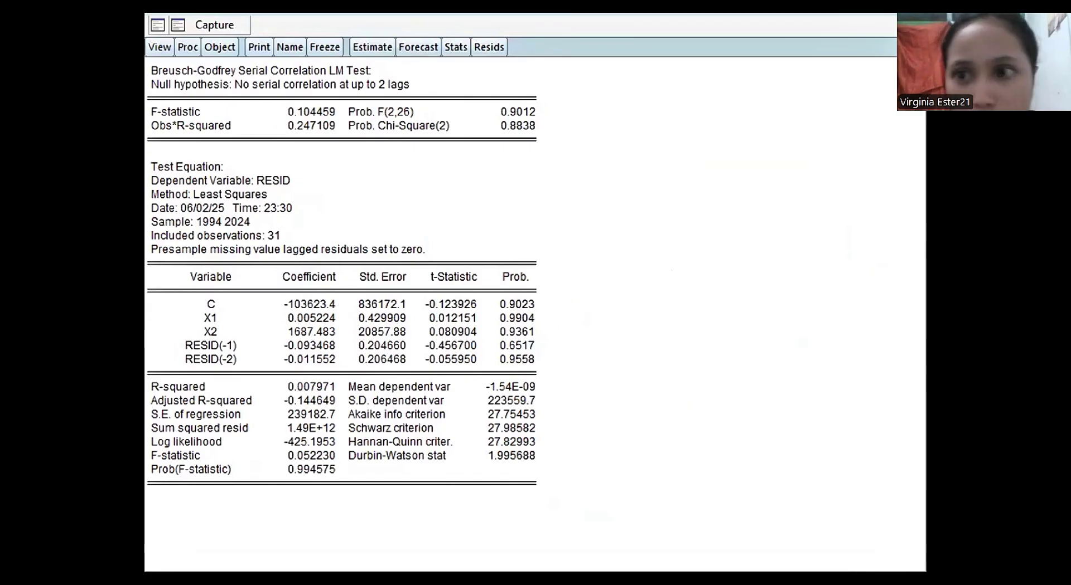
pyautogui.click(907, 17)
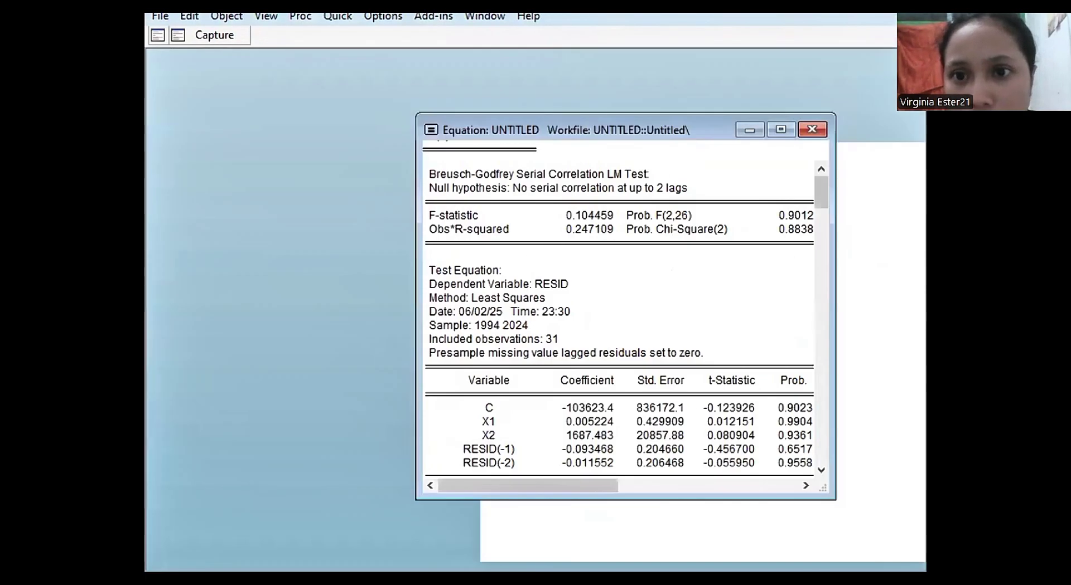
pyautogui.click(808, 130)
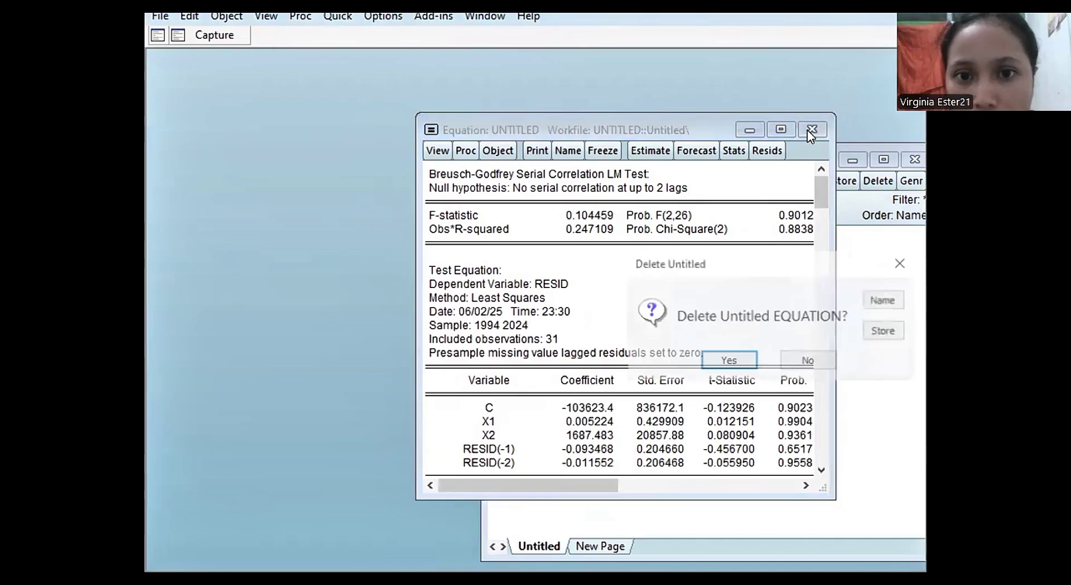
pyautogui.click(728, 361)
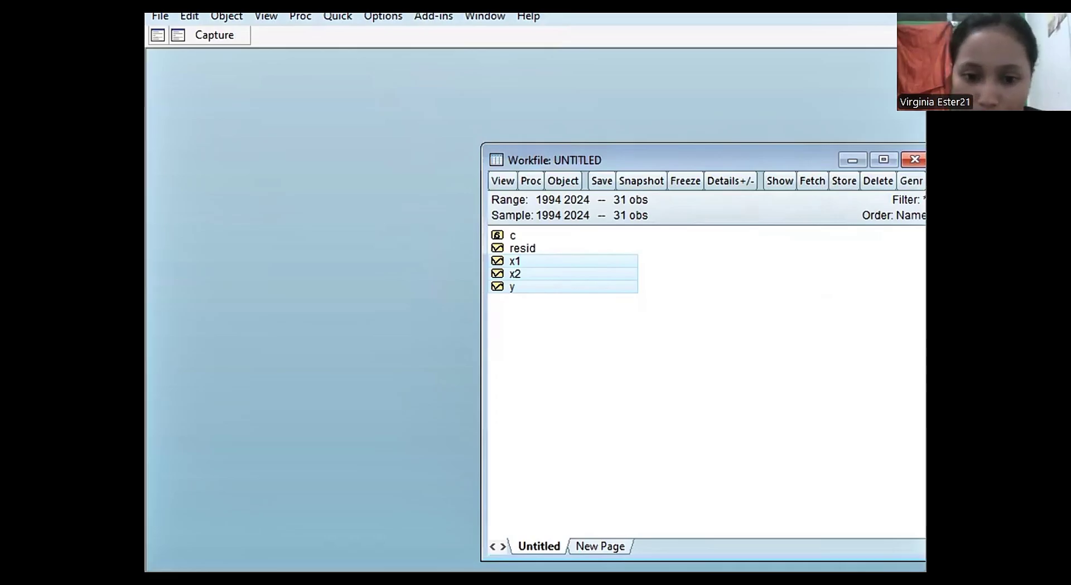
# Switch to the Word document and review the EViews and Stata regression estimation results
pyautogui.click(831, 564)
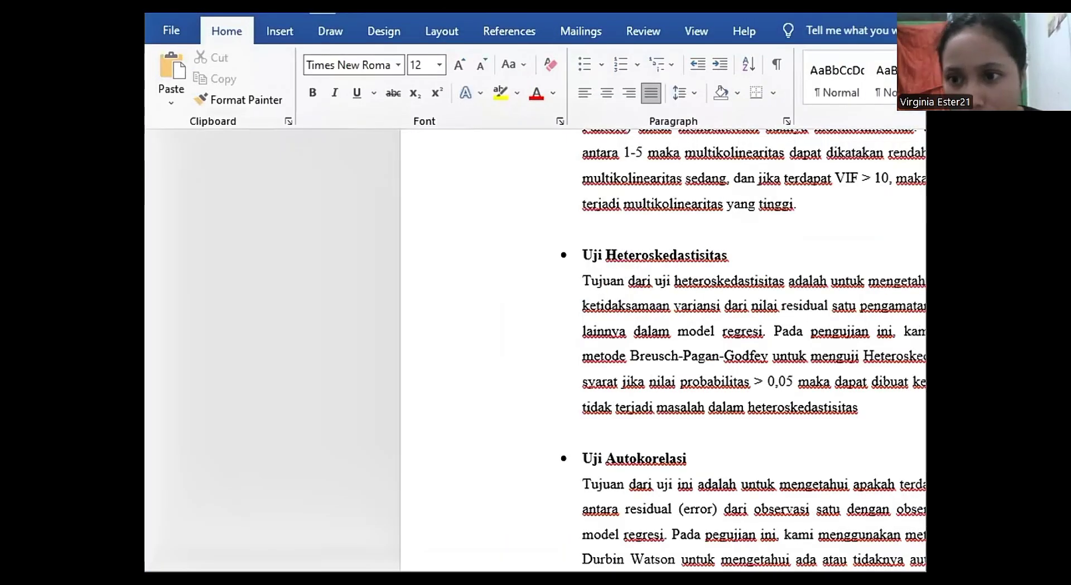
pyautogui.scroll(-20, 663, 352)
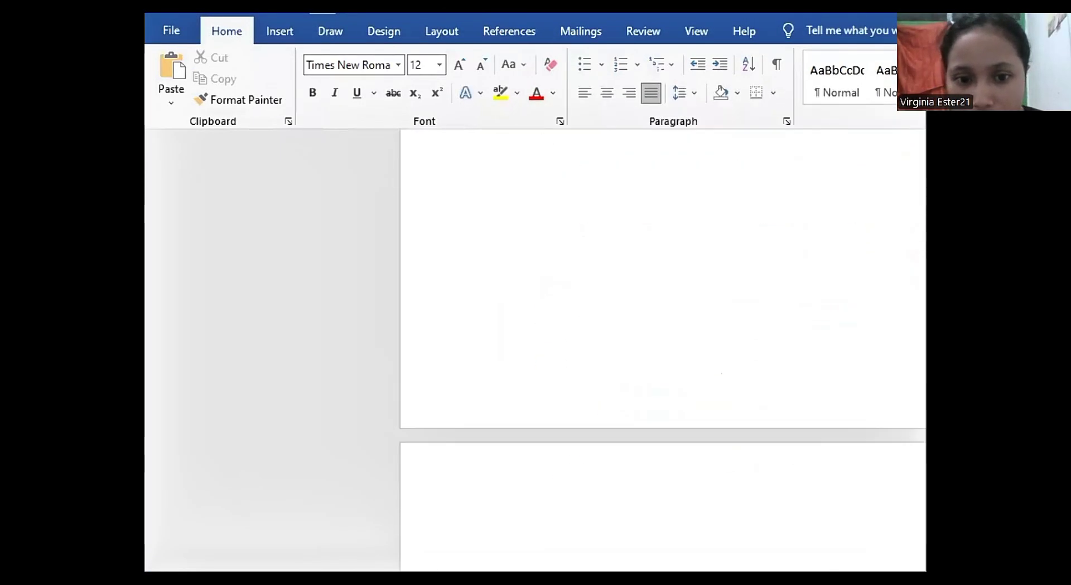
pyautogui.scroll(2, 663, 351)
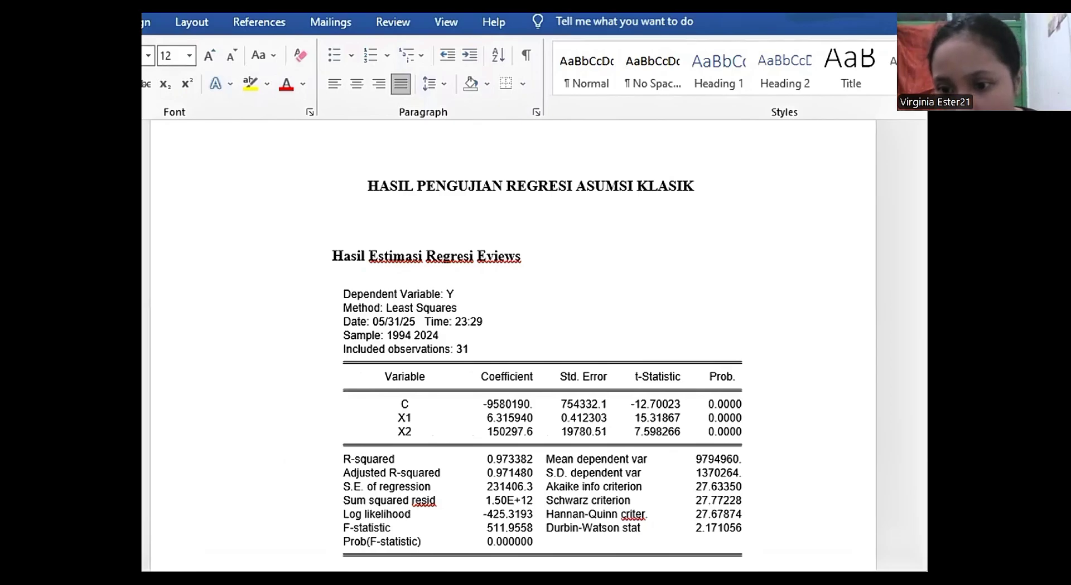
pyautogui.scroll(-5, 535, 345)
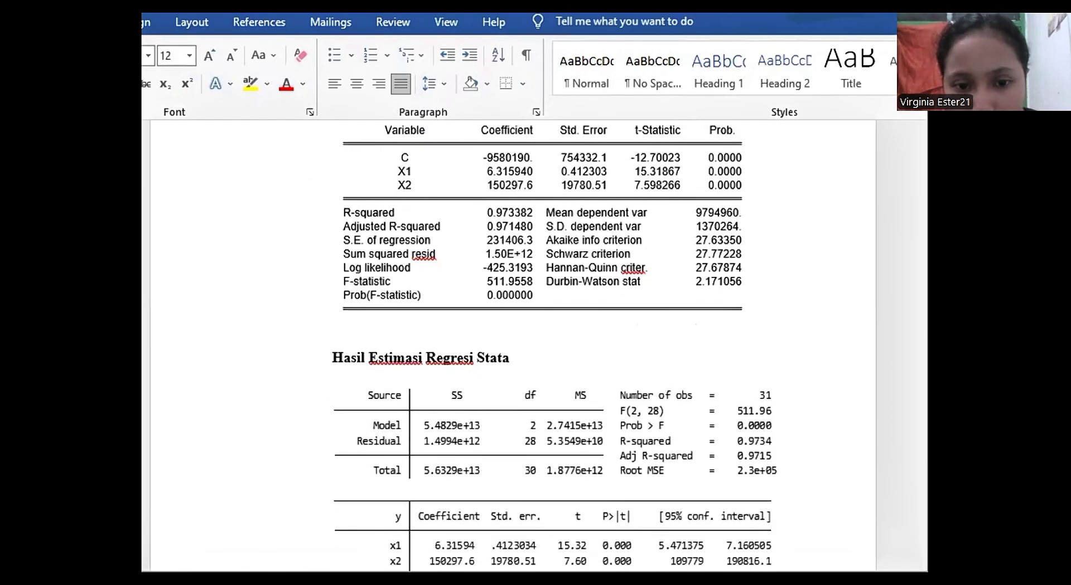
pyautogui.scroll(-9, 535, 345)
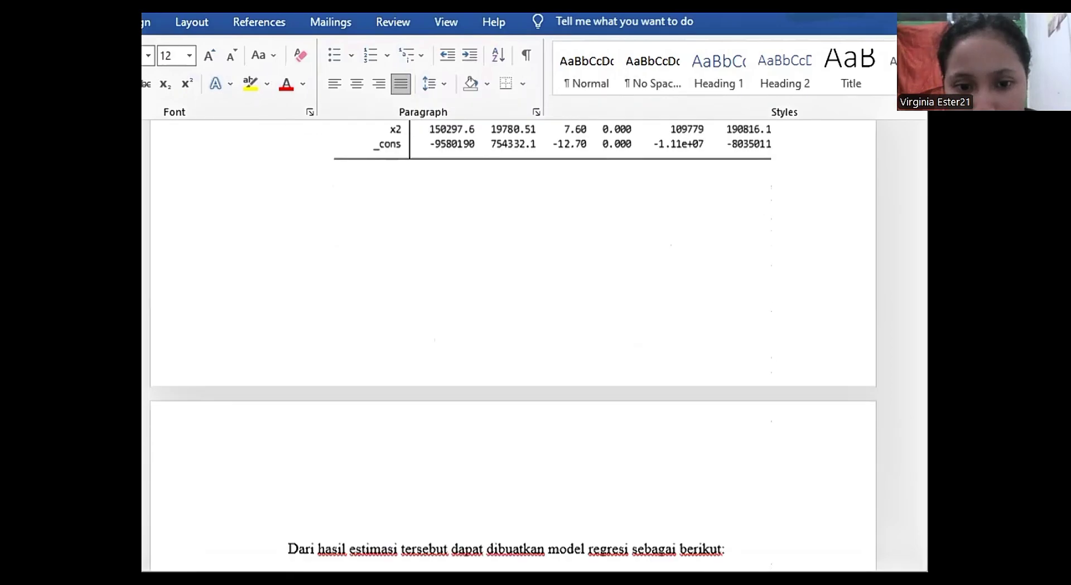
# Read the regression model equation and the interpretation of its constant and the X1 and X2 coefficients
pyautogui.scroll(-5, 535, 346)
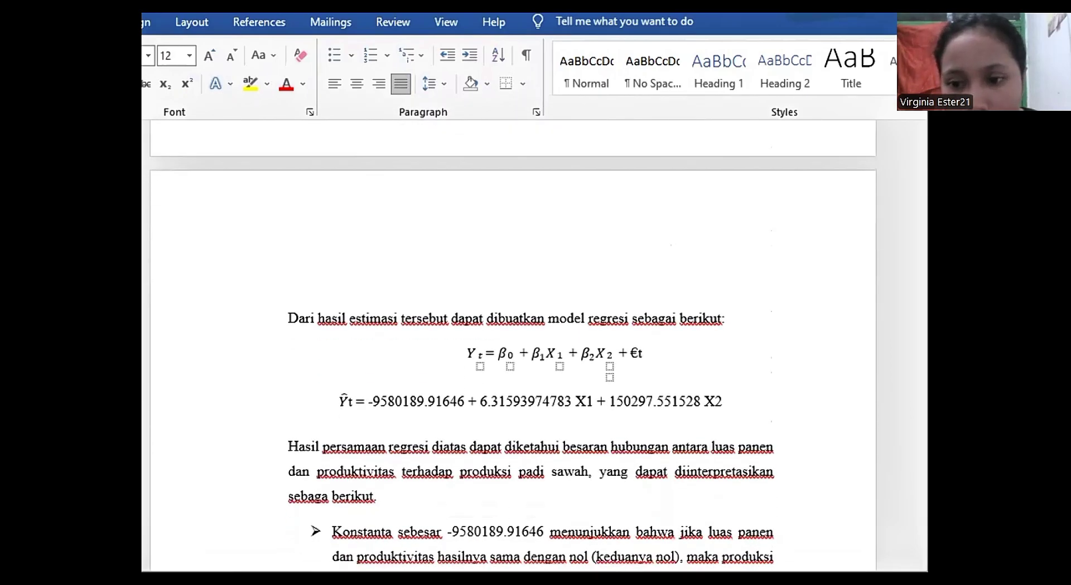
pyautogui.scroll(-1, 513, 346)
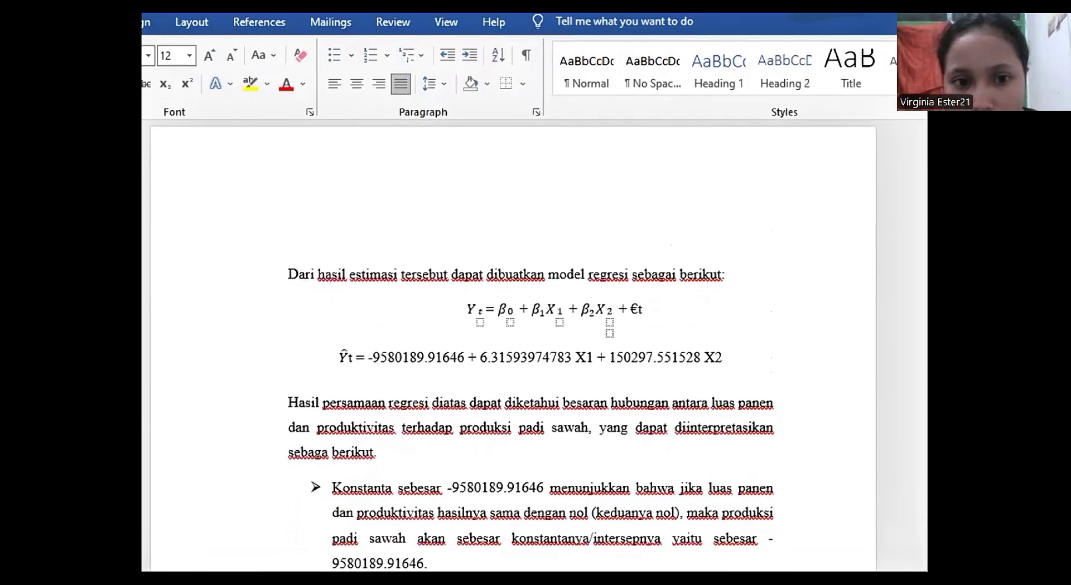
pyautogui.scroll(-3, 513, 346)
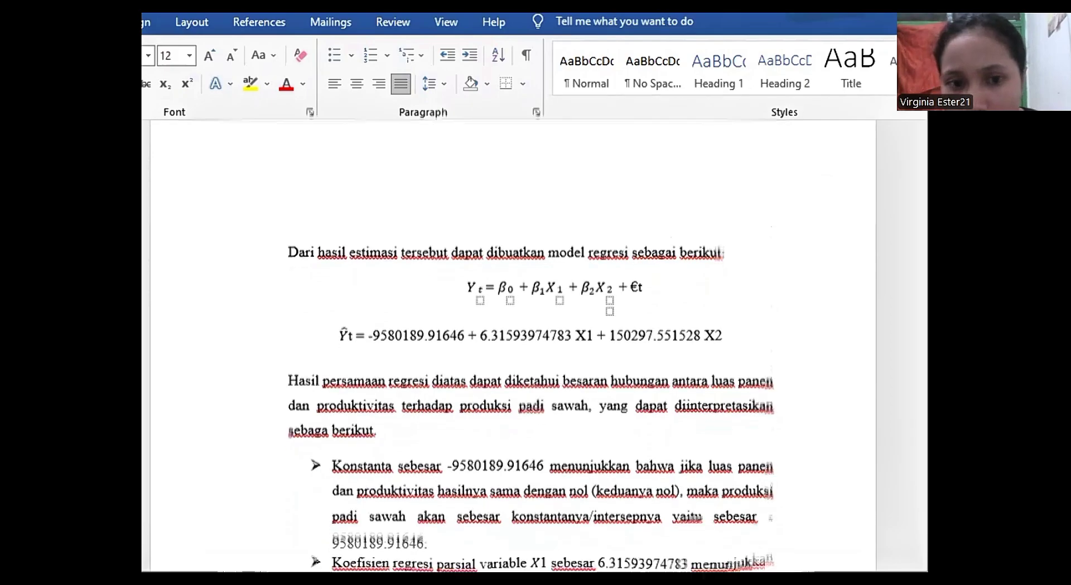
pyautogui.scroll(-1, 513, 345)
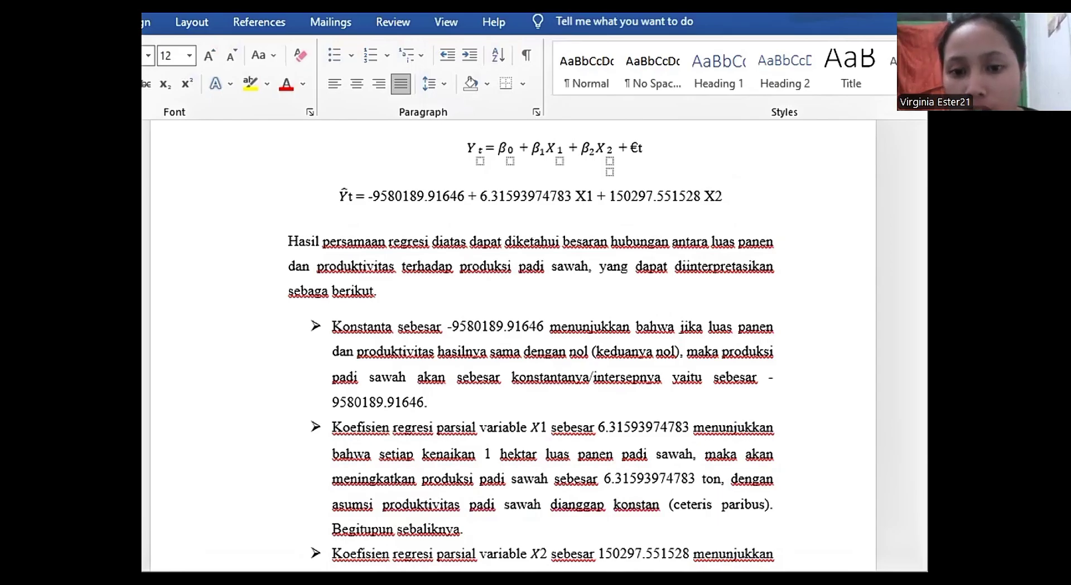
pyautogui.scroll(-3, 530, 346)
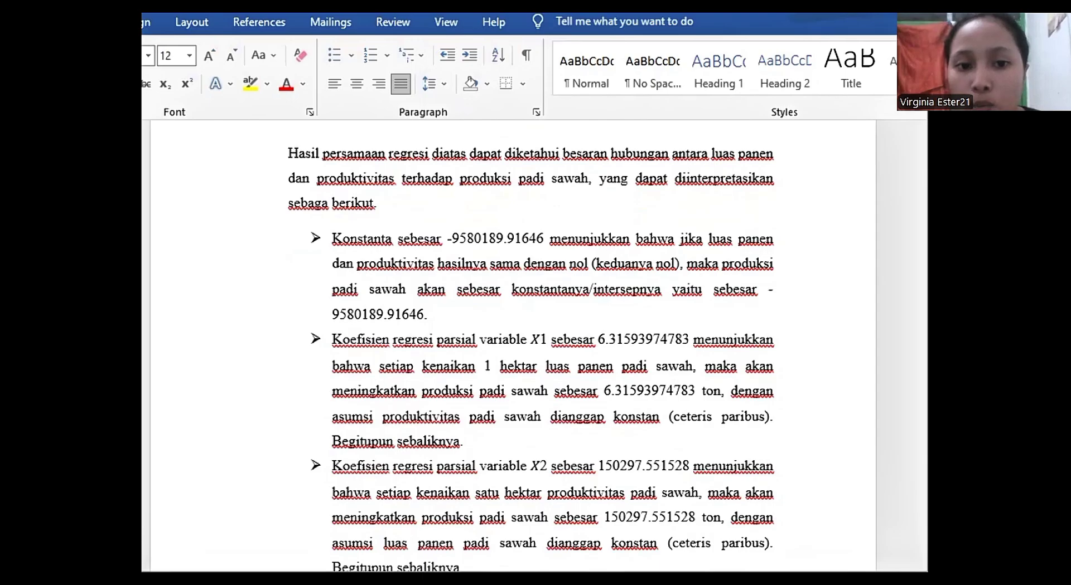
pyautogui.scroll(-3, 529, 340)
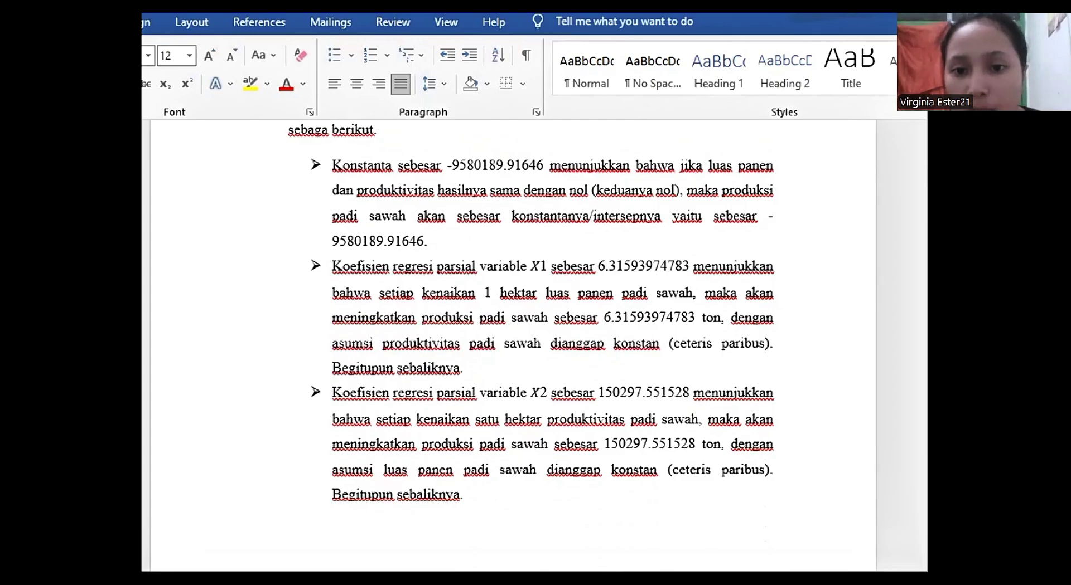
pyautogui.scroll(-1, 531, 312)
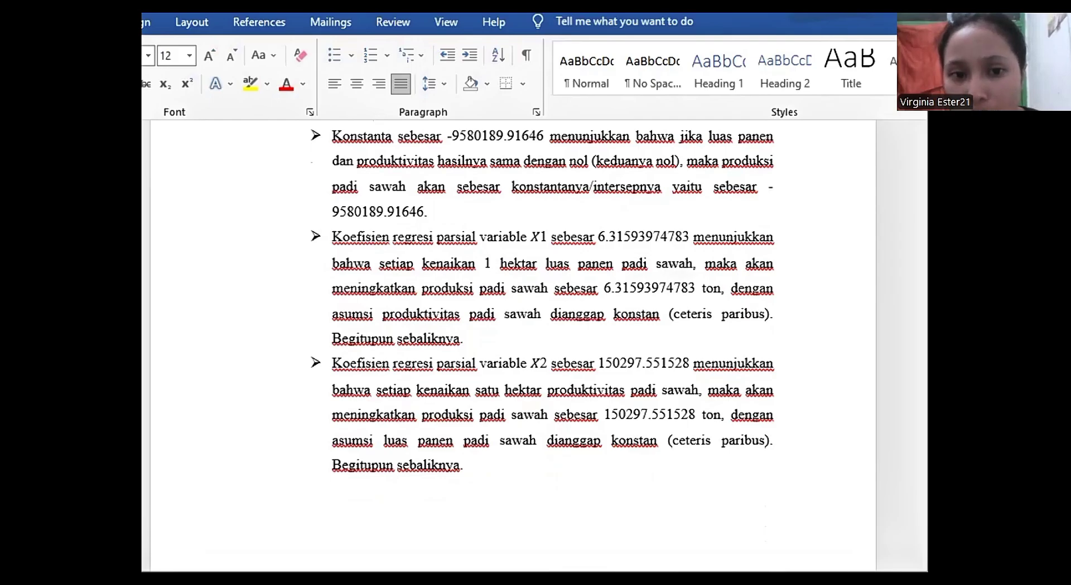
pyautogui.scroll(-1, 542, 296)
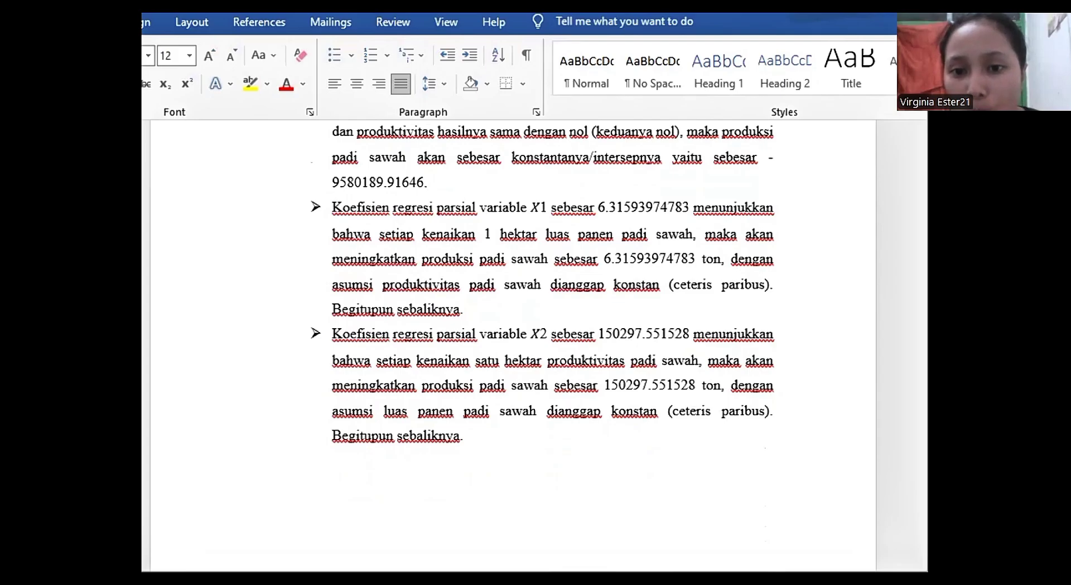
pyautogui.scroll(-3, 542, 335)
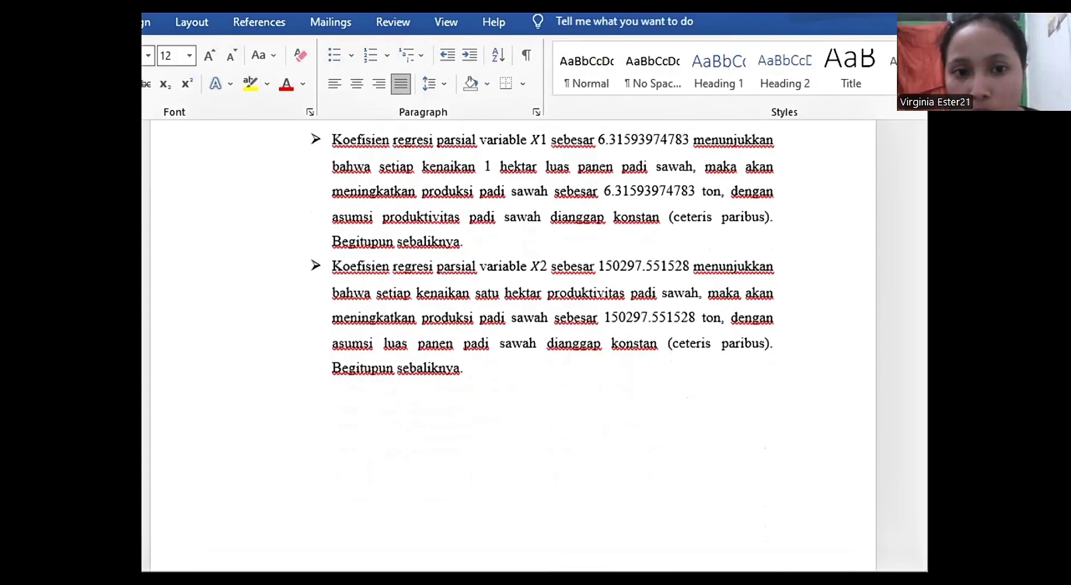
# Read the rest of the X2 coefficient interpretation and the Jarque-Bera normality test outputs from EViews and Stata
pyautogui.scroll(-1, 542, 237)
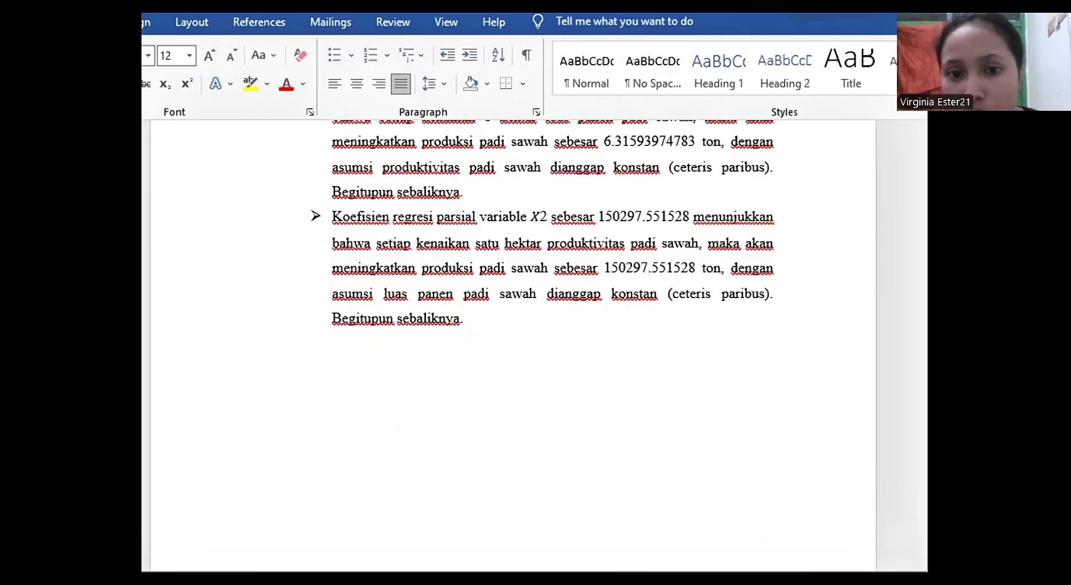
pyautogui.moveTo(926, 390); pyautogui.dragTo(1021, 390)
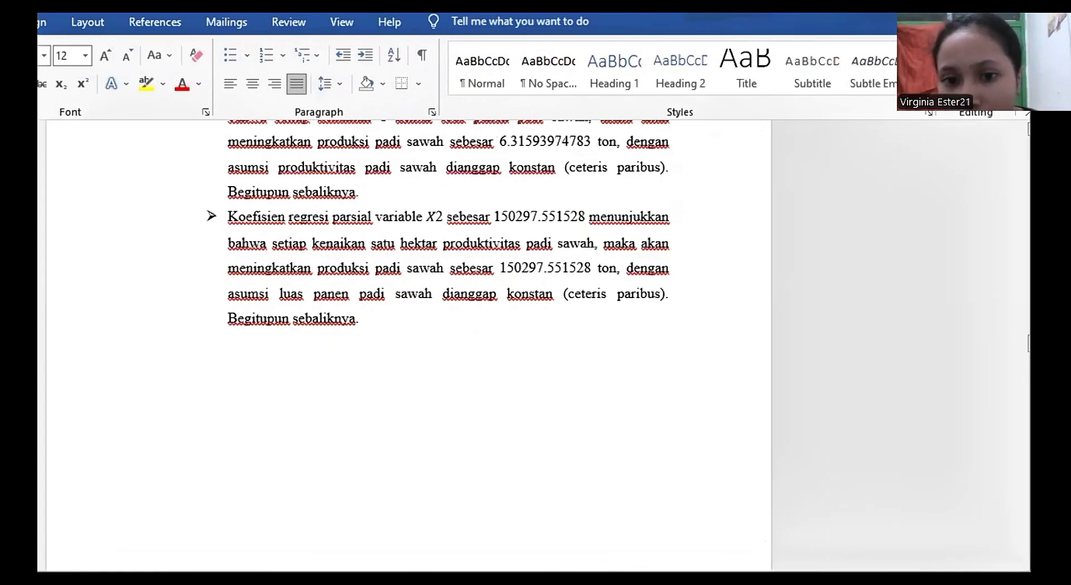
pyautogui.scroll(-6, 407, 335)
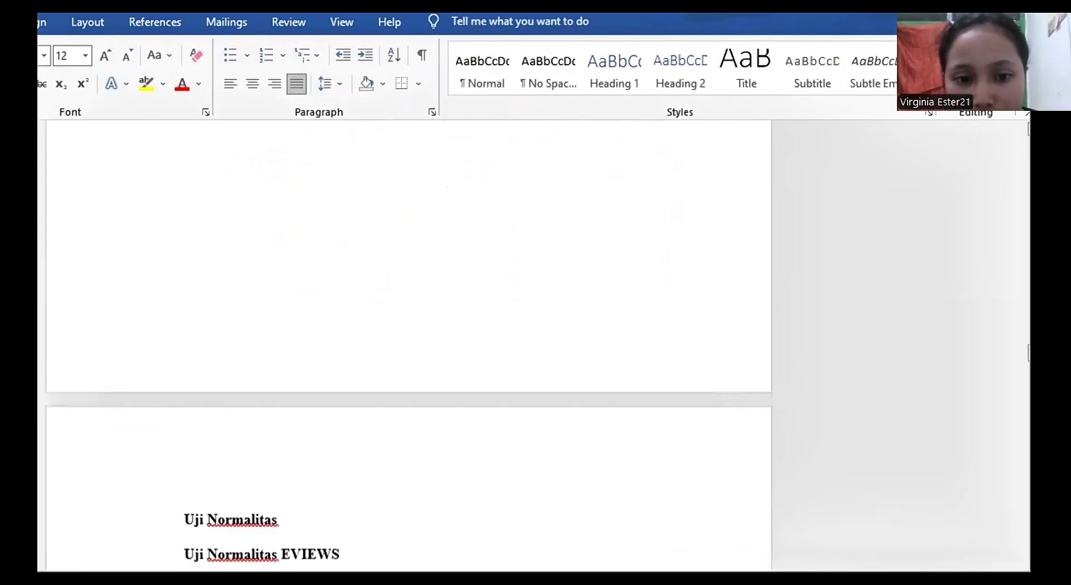
pyautogui.scroll(-6, 407, 345)
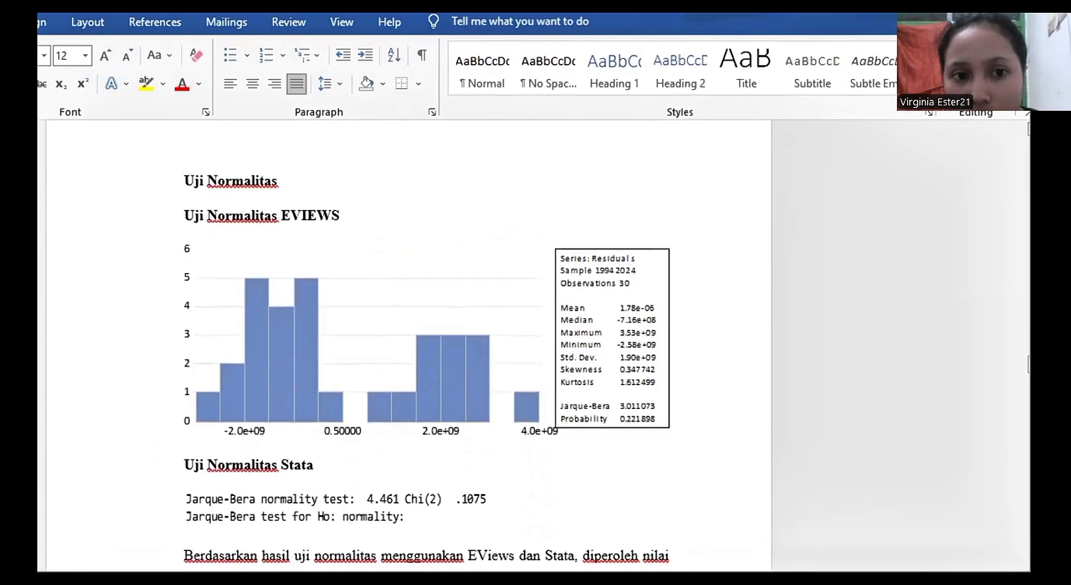
pyautogui.scroll(-1, 427, 345)
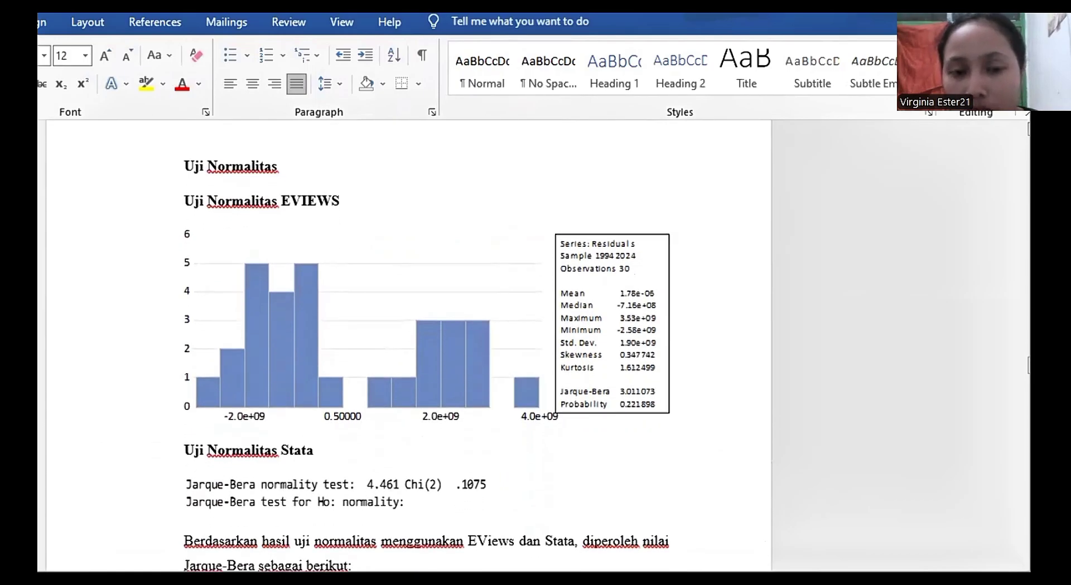
pyautogui.scroll(-1, 426, 346)
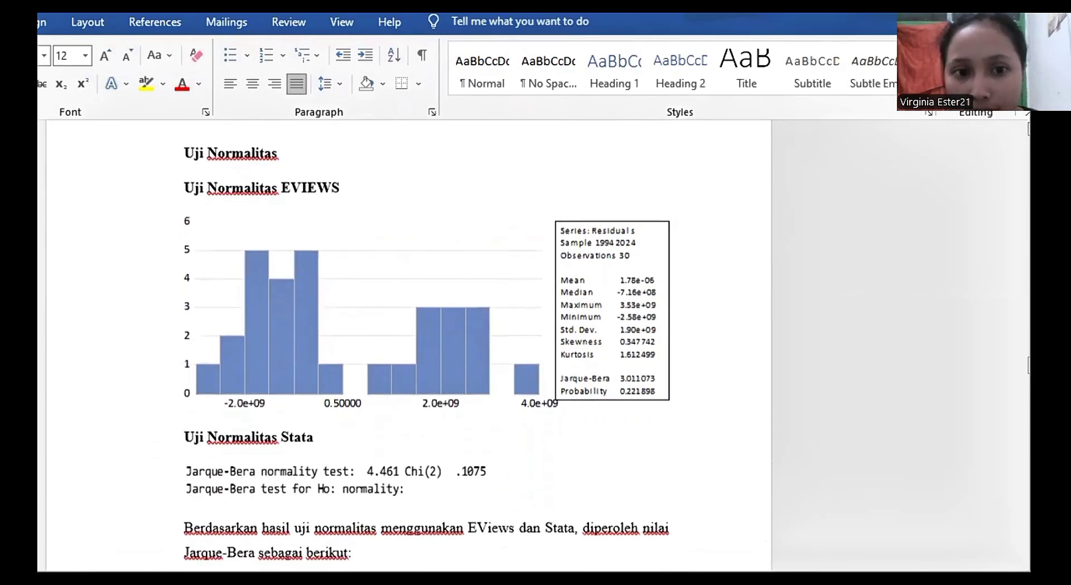
pyautogui.scroll(-3, 426, 346)
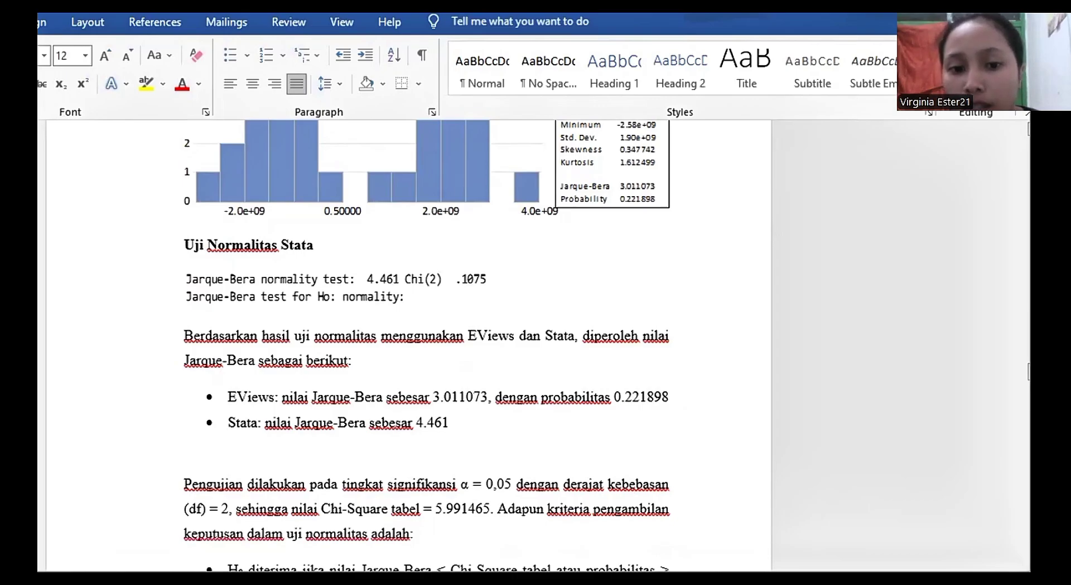
pyautogui.scroll(-3, 426, 346)
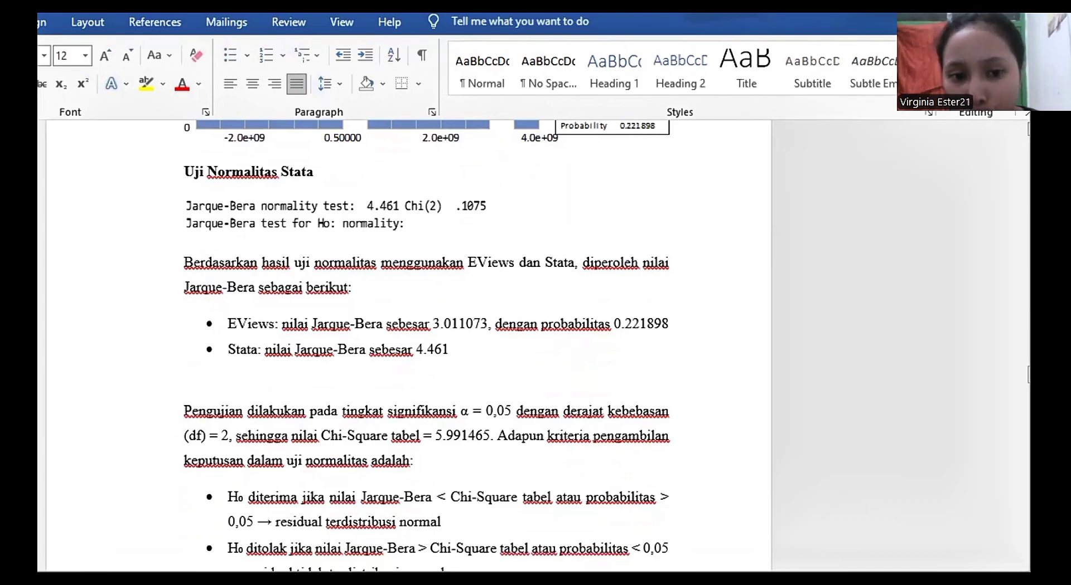
# Read the normality test's decision criteria at the 0,05 significance level and its conclusion about the regression residuals
pyautogui.scroll(-3, 426, 346)
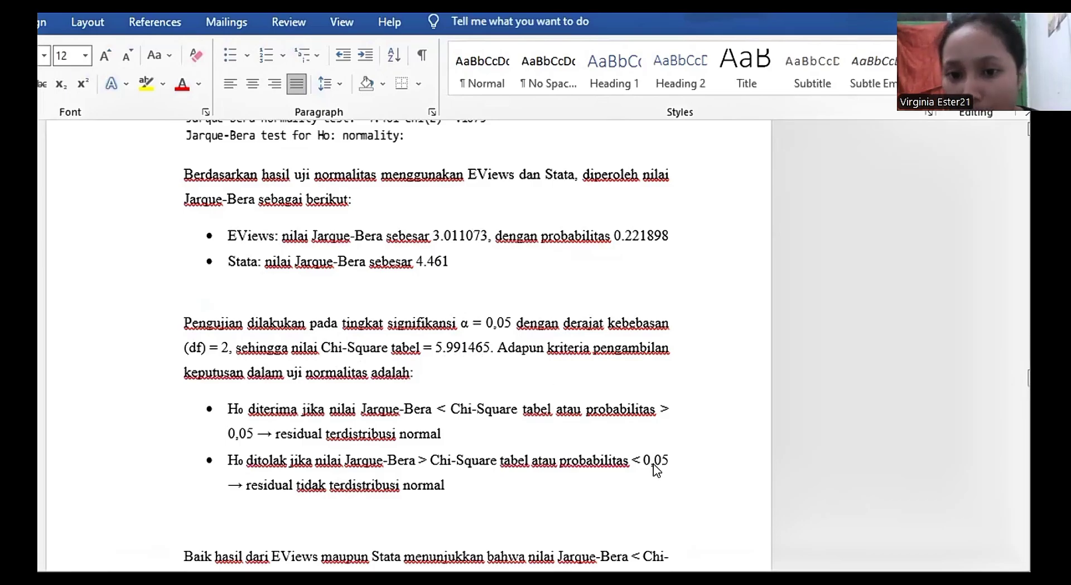
pyautogui.scroll(-3, 427, 345)
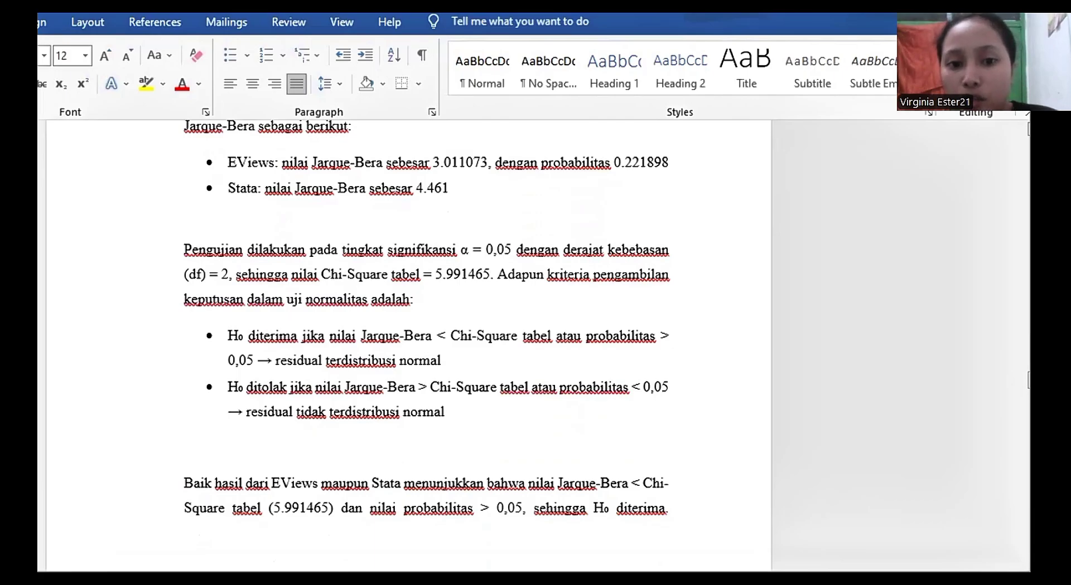
pyautogui.scroll(-1, 427, 318)
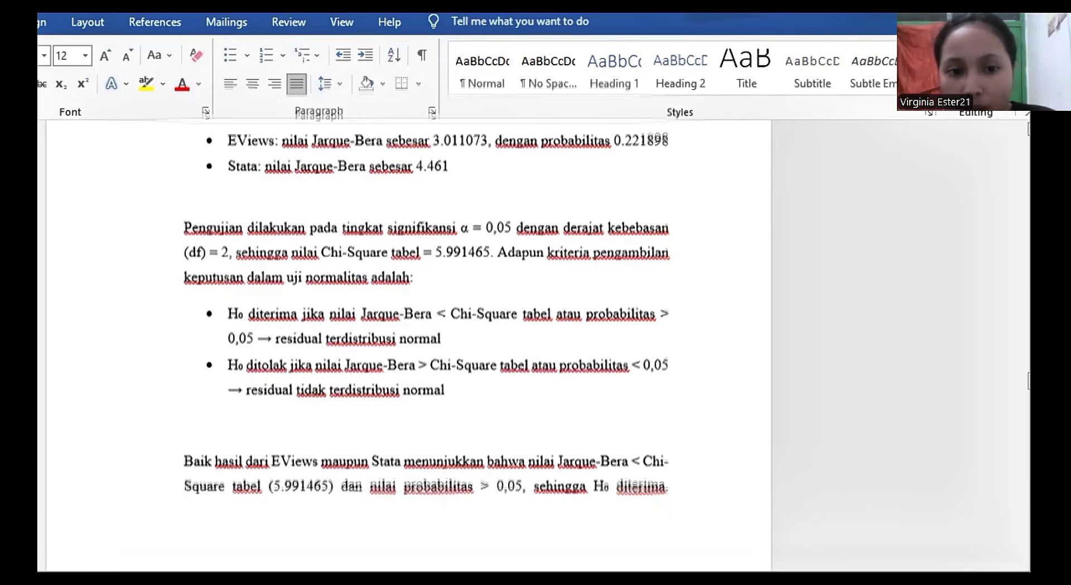
pyautogui.scroll(-3, 407, 312)
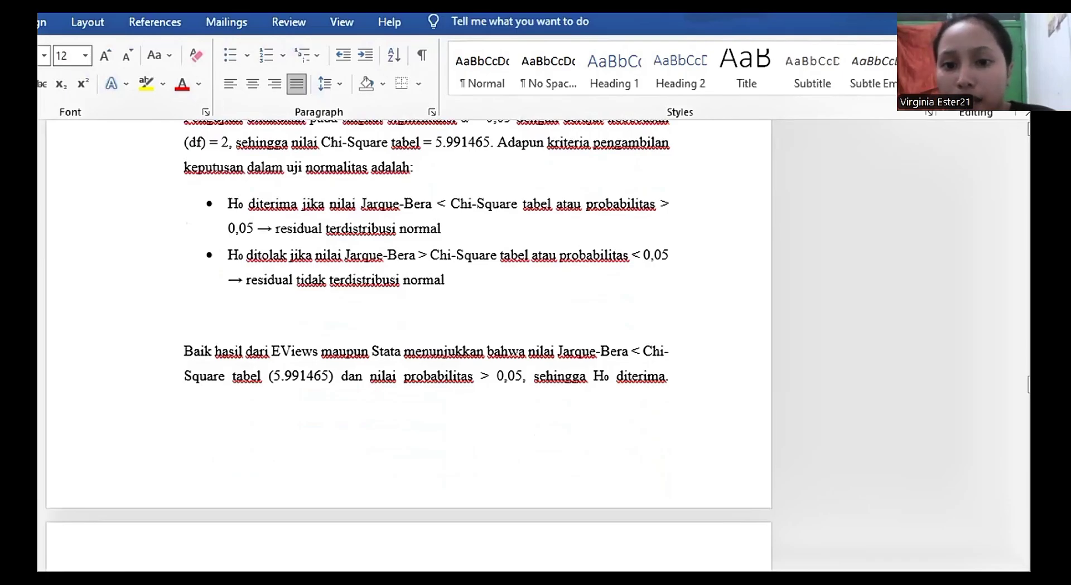
pyautogui.scroll(-3, 409, 322)
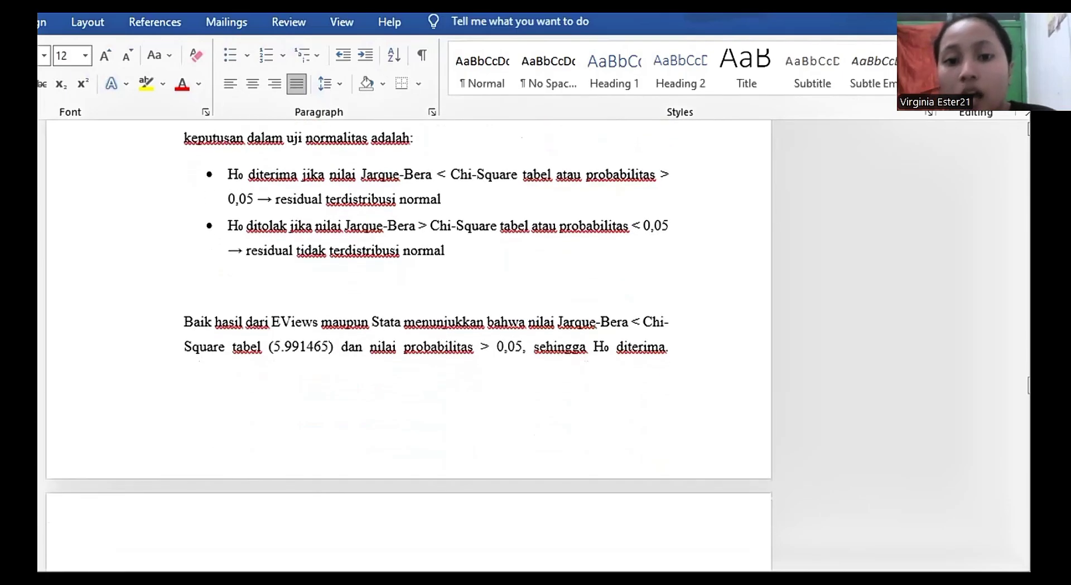
pyautogui.scroll(-3, 409, 321)
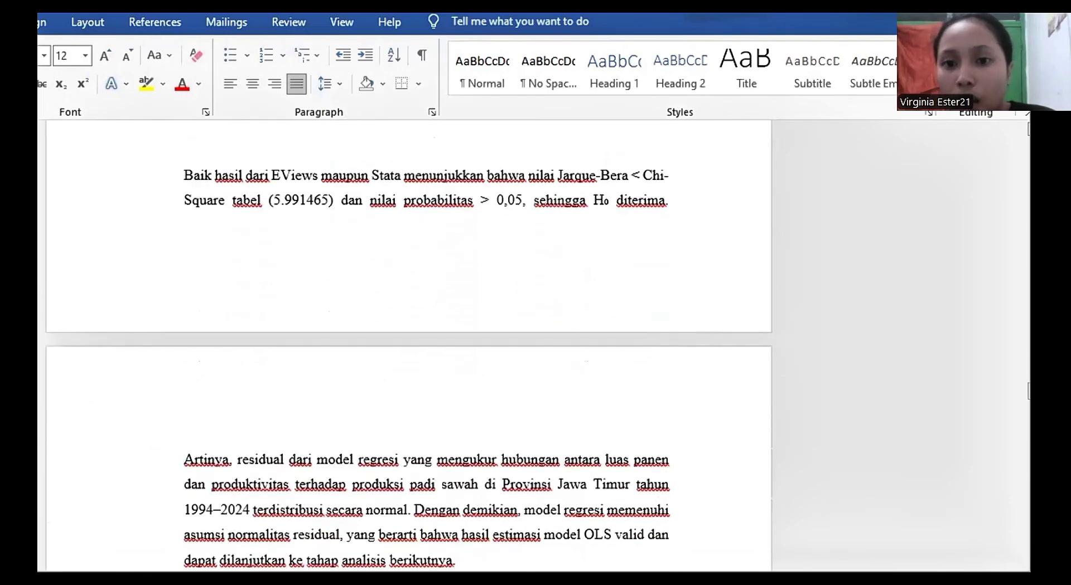
pyautogui.scroll(-2, 408, 321)
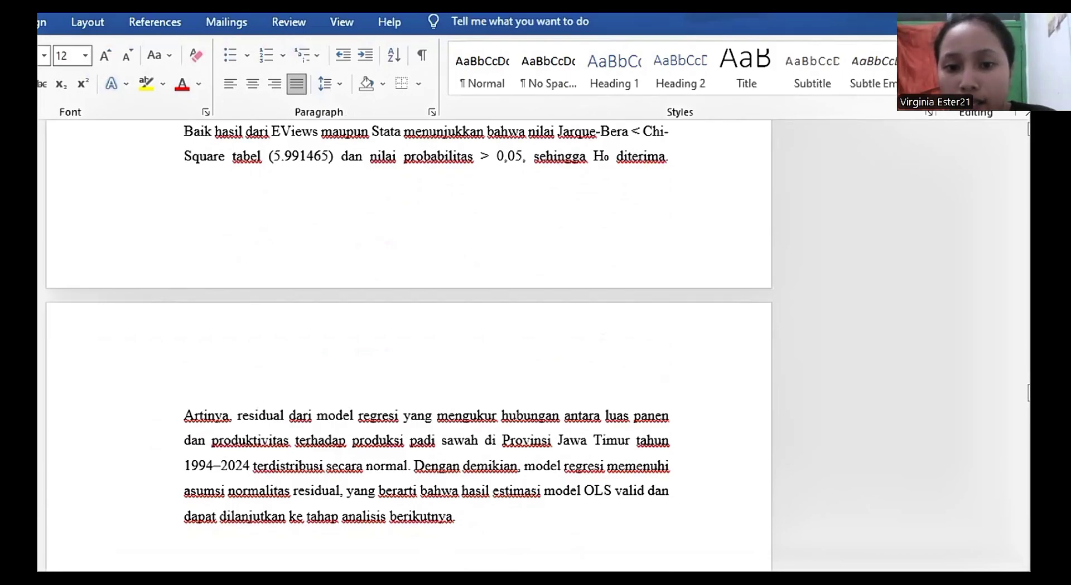
pyautogui.scroll(-1, 408, 321)
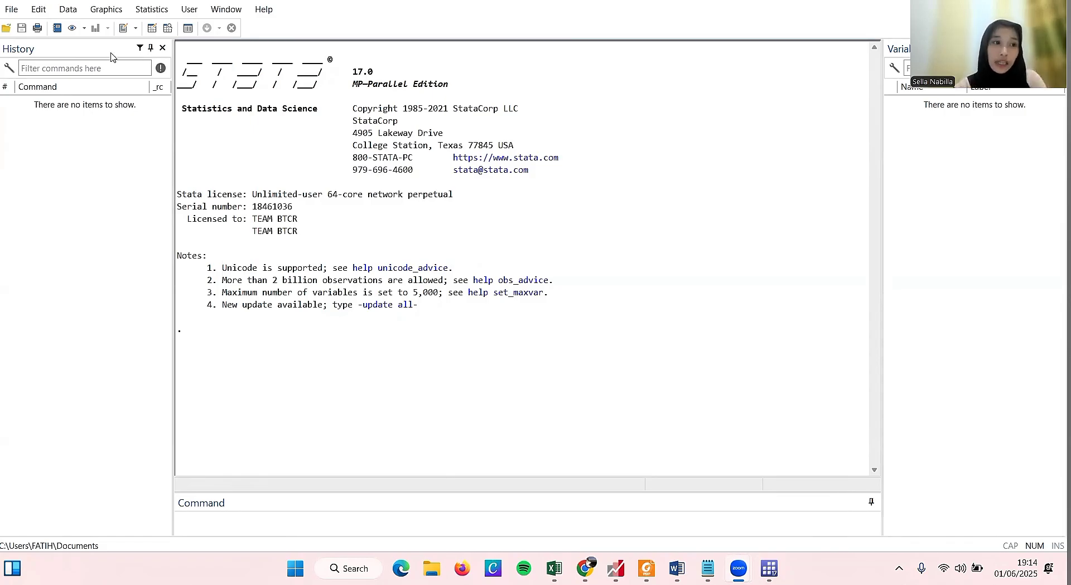
# In Stata, import Sheet1 of the Excel file "data minskrip.xlsx" from drive D:, using the first row as variable names
pyautogui.click(12, 9)
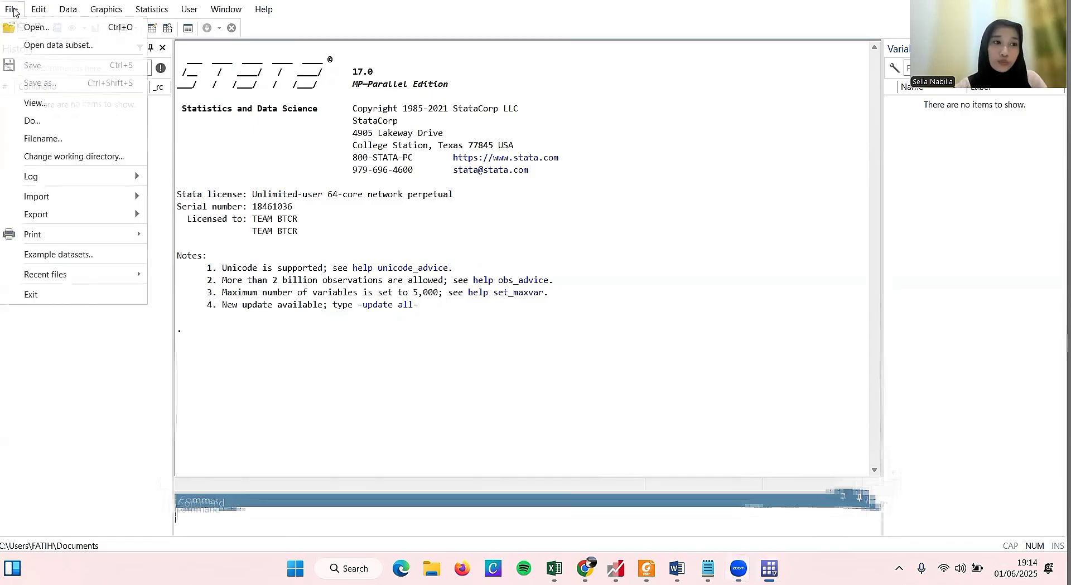
pyautogui.moveTo(69, 198)
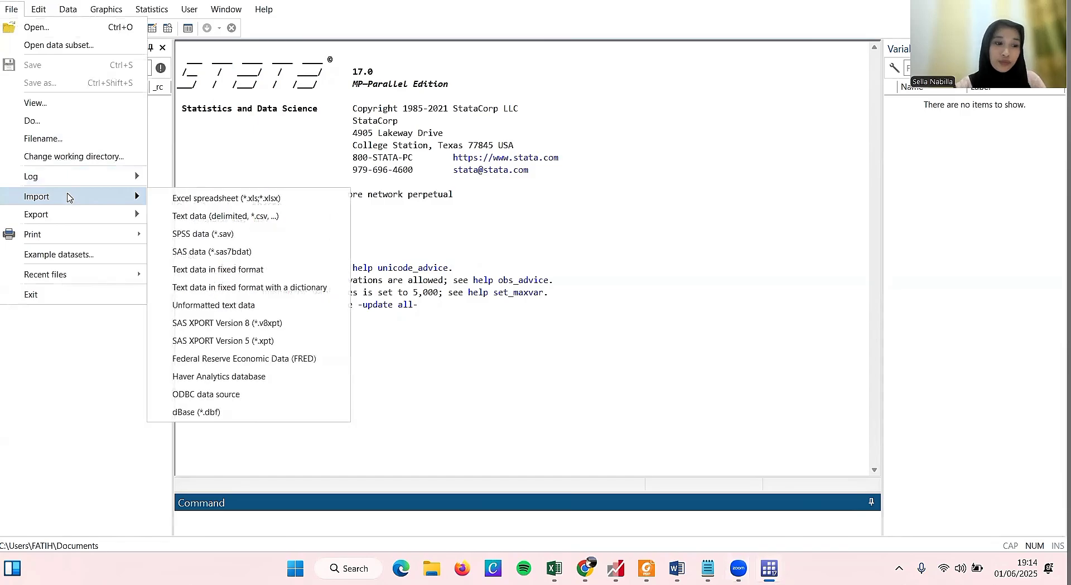
pyautogui.click(182, 200)
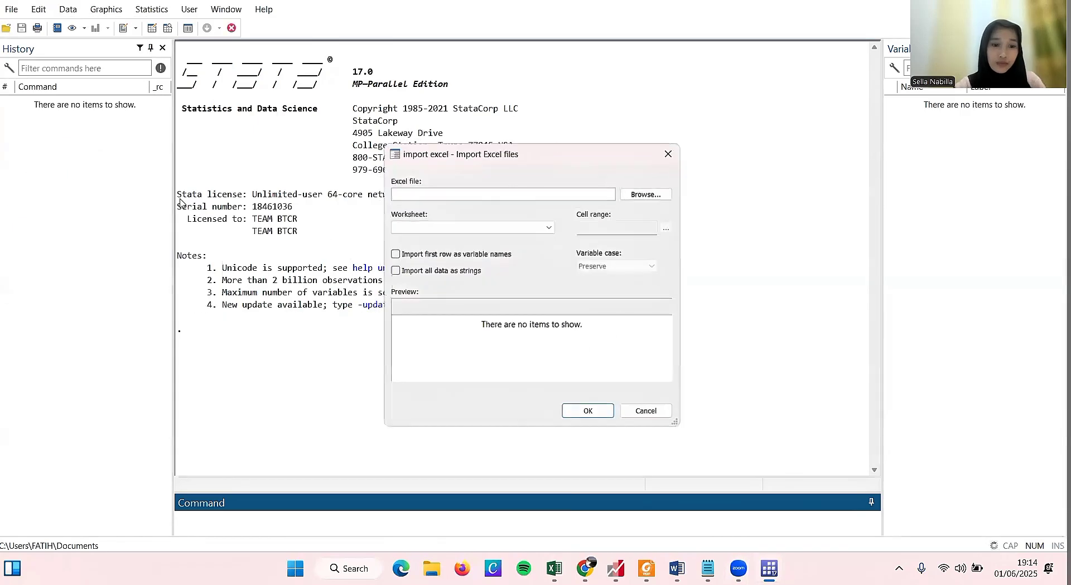
pyautogui.click(661, 194)
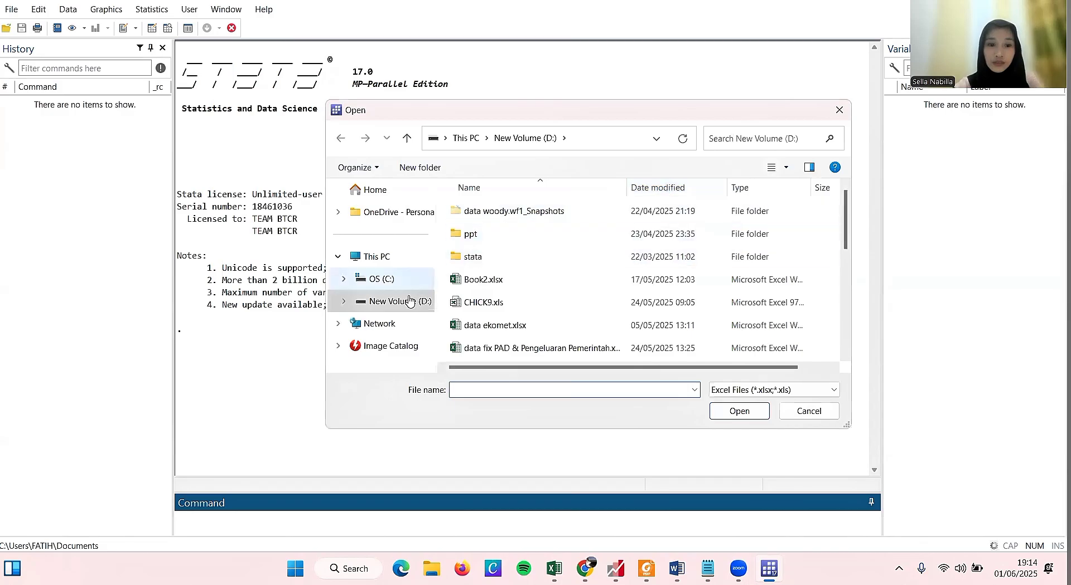
pyautogui.write('da')
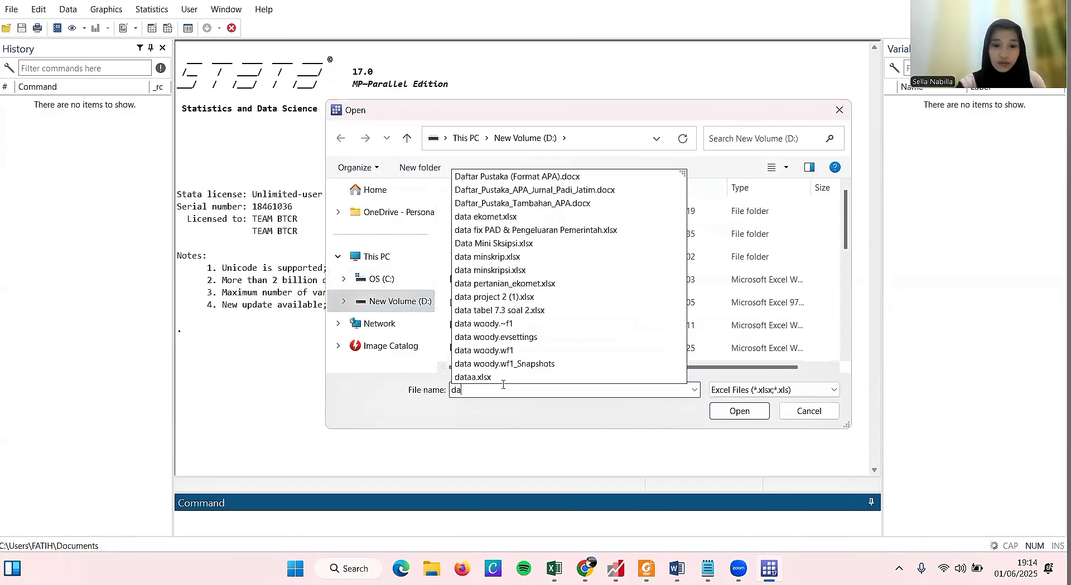
pyautogui.click(621, 258)
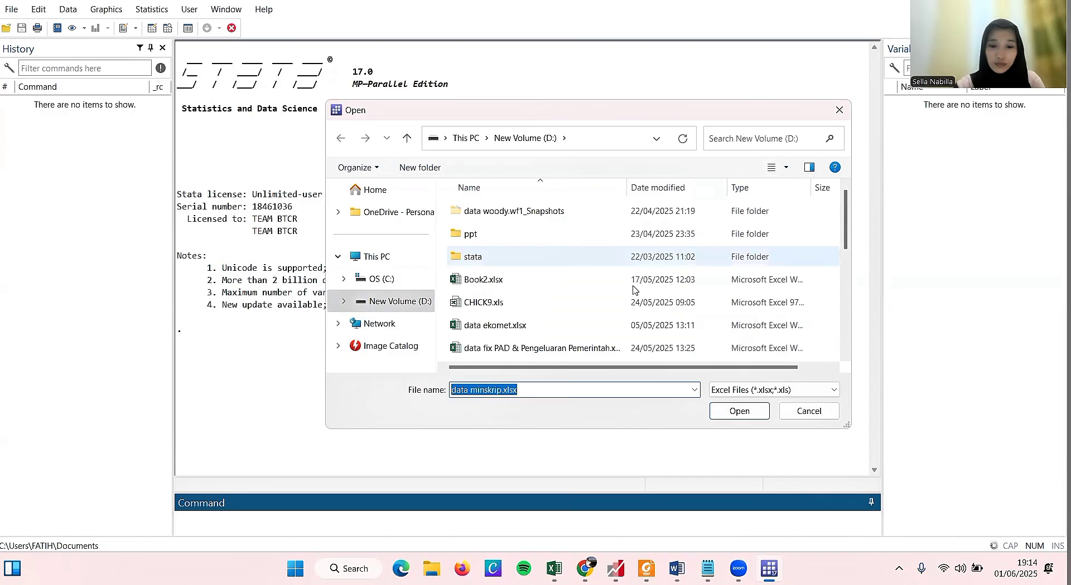
pyautogui.click(742, 412)
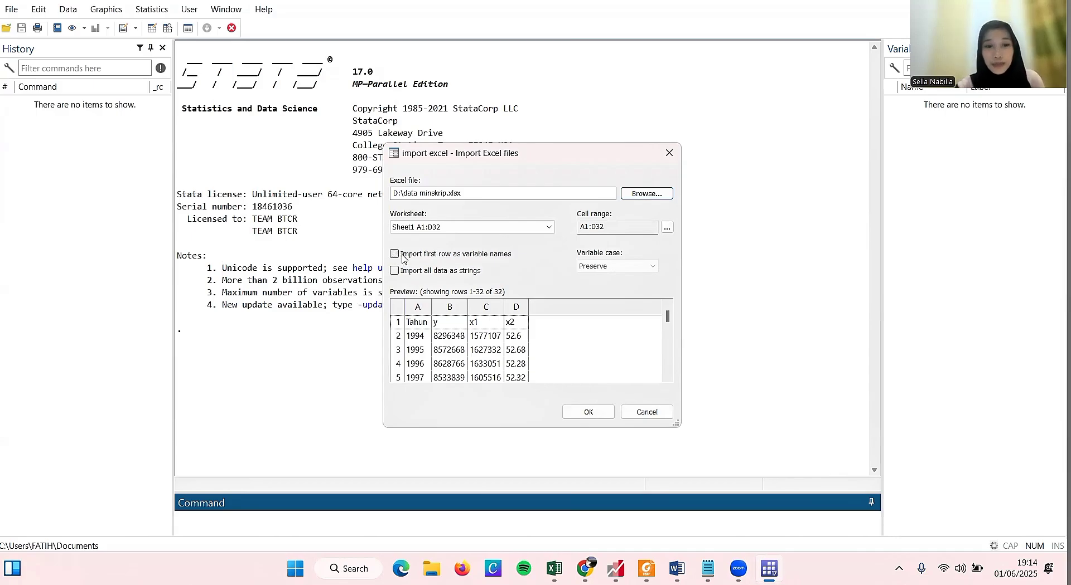
pyautogui.click(394, 254)
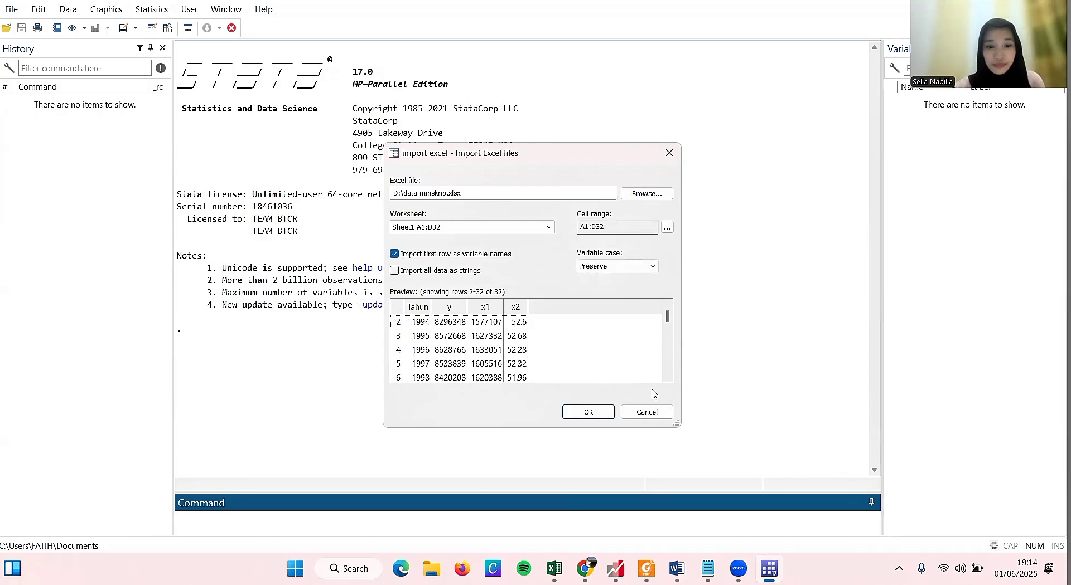
pyautogui.click(588, 413)
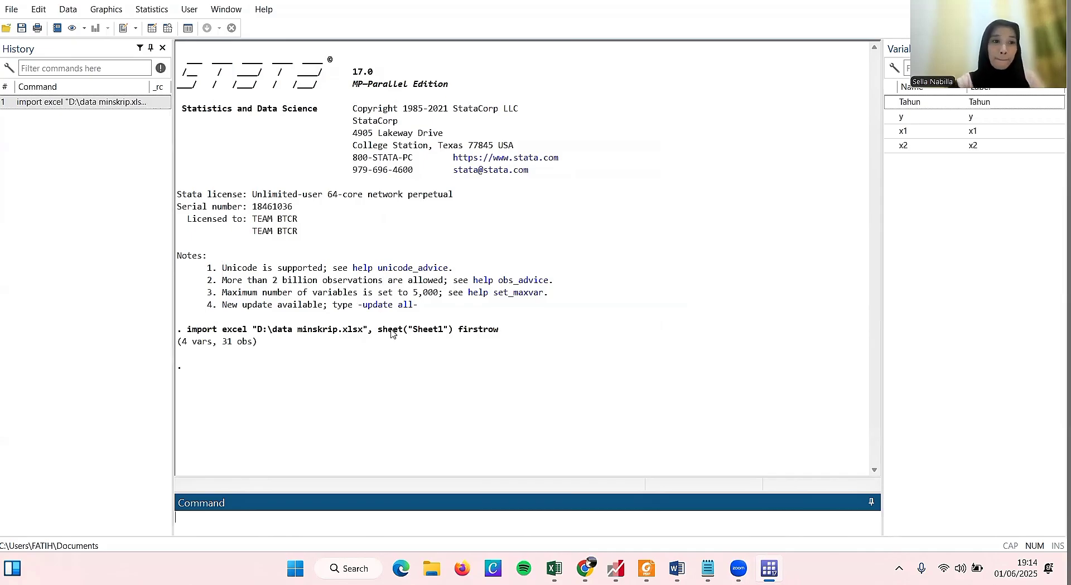
# Run a linear regression with y as the dependent variable and x1 and x2 as the independent variables
pyautogui.click(155, 14)
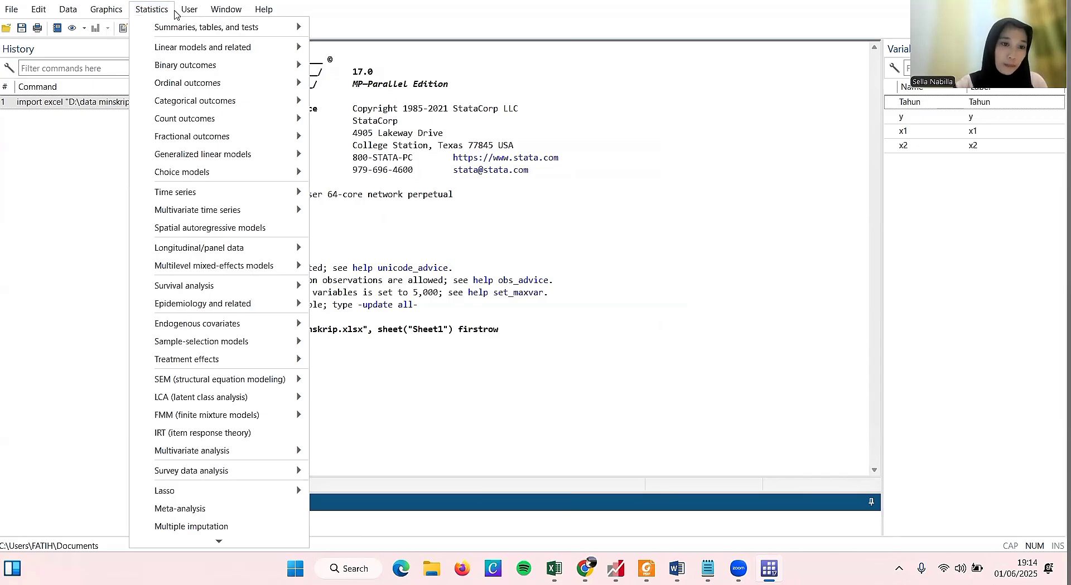
pyautogui.click(264, 10)
pyautogui.click(151, 10)
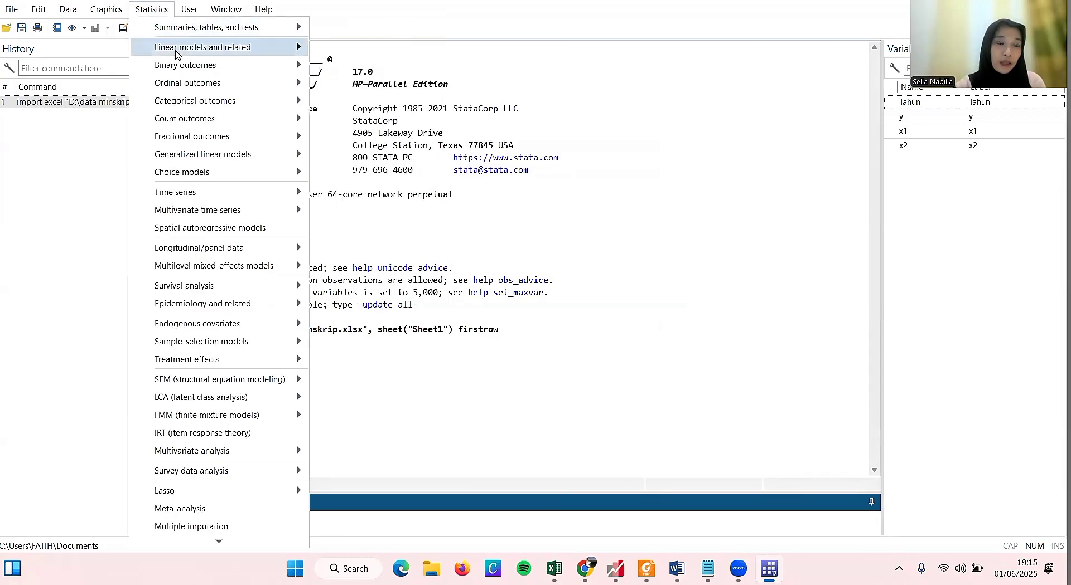
pyautogui.moveTo(175, 52)
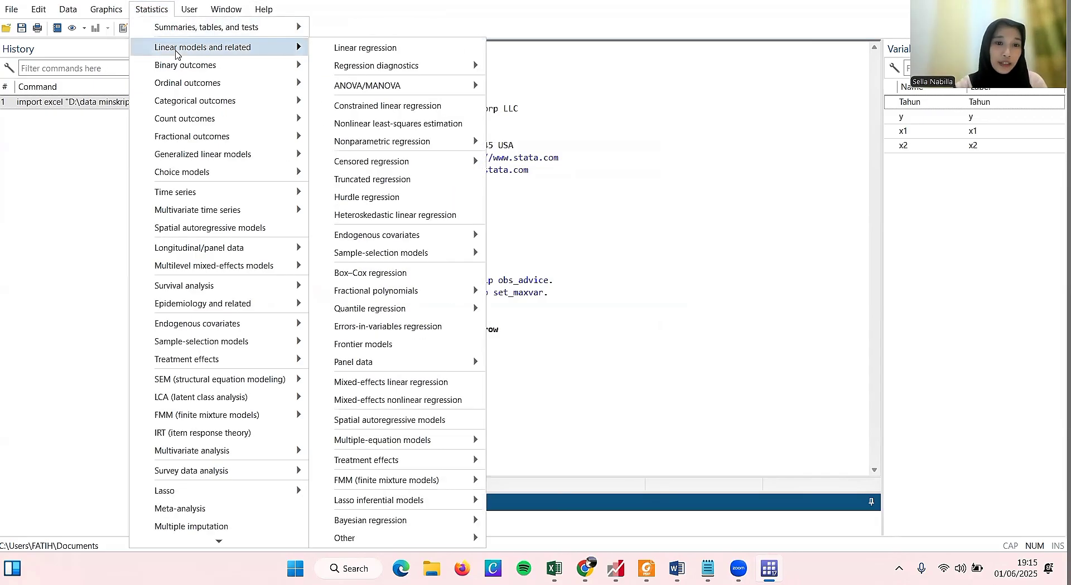
pyautogui.click(350, 50)
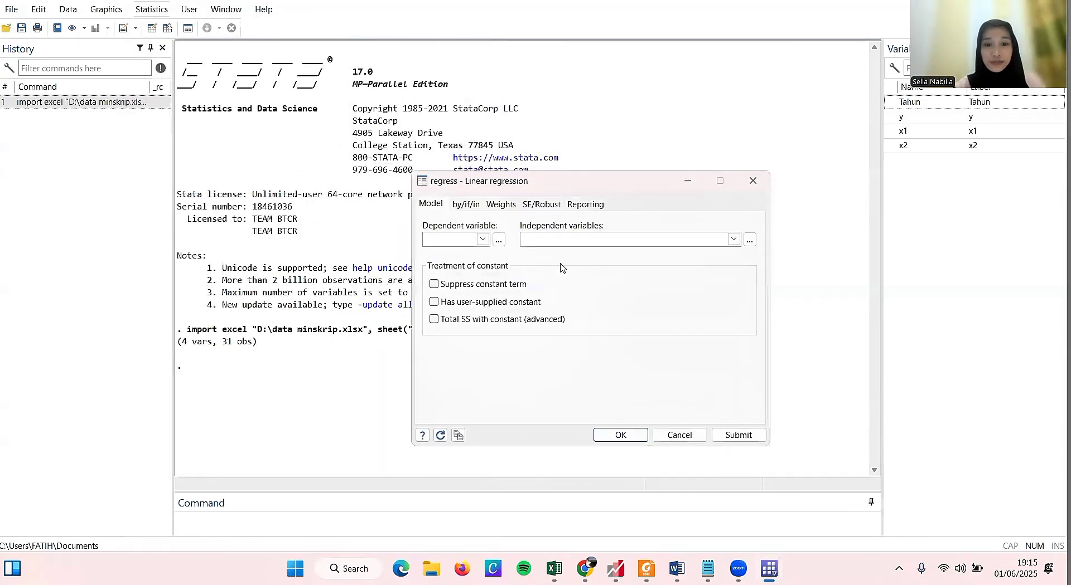
pyautogui.click(482, 240)
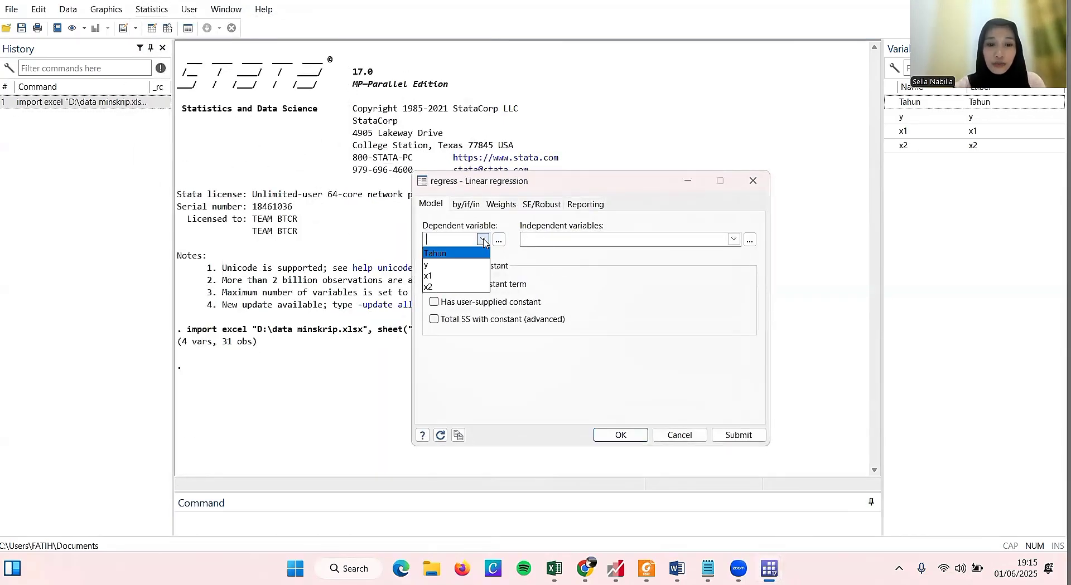
pyautogui.click(462, 265)
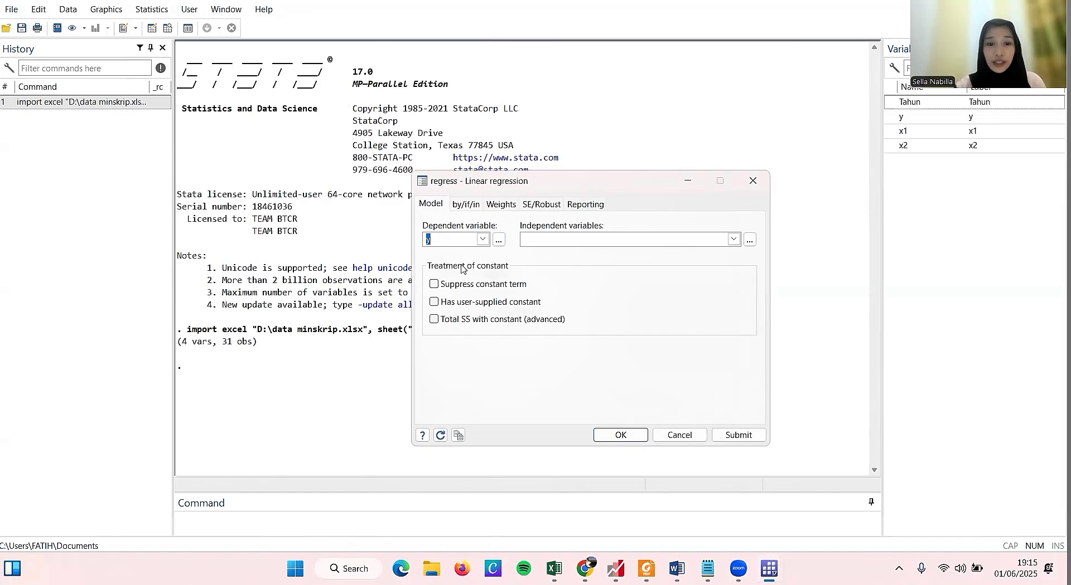
pyautogui.click(734, 240)
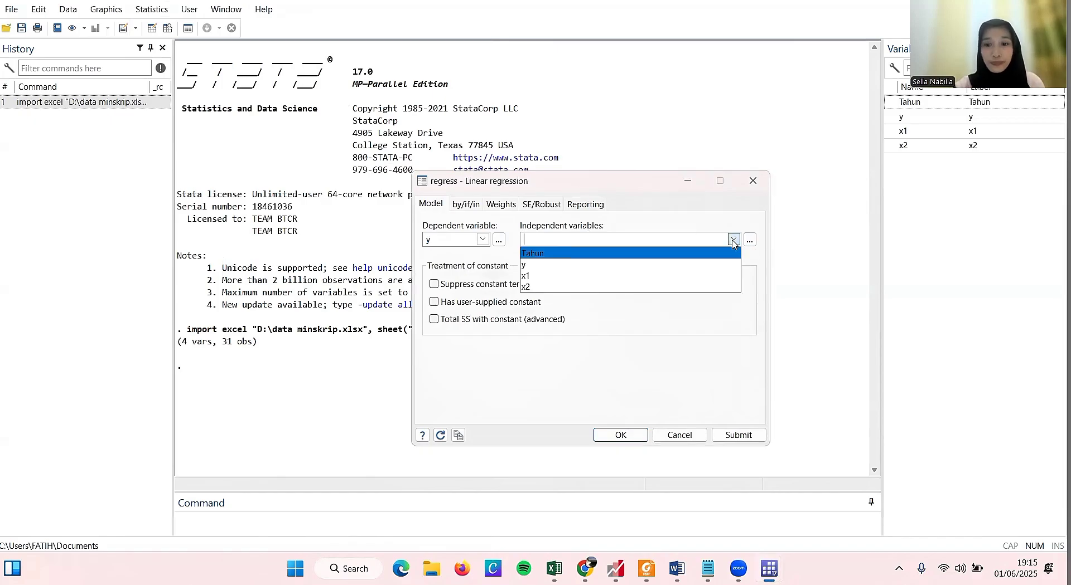
pyautogui.click(675, 276)
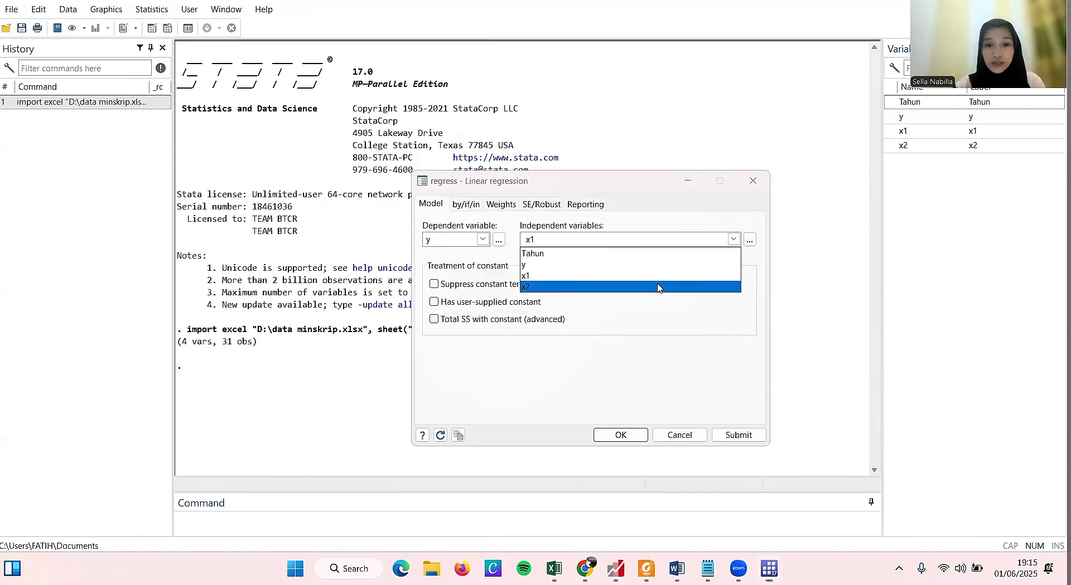
pyautogui.click(656, 286)
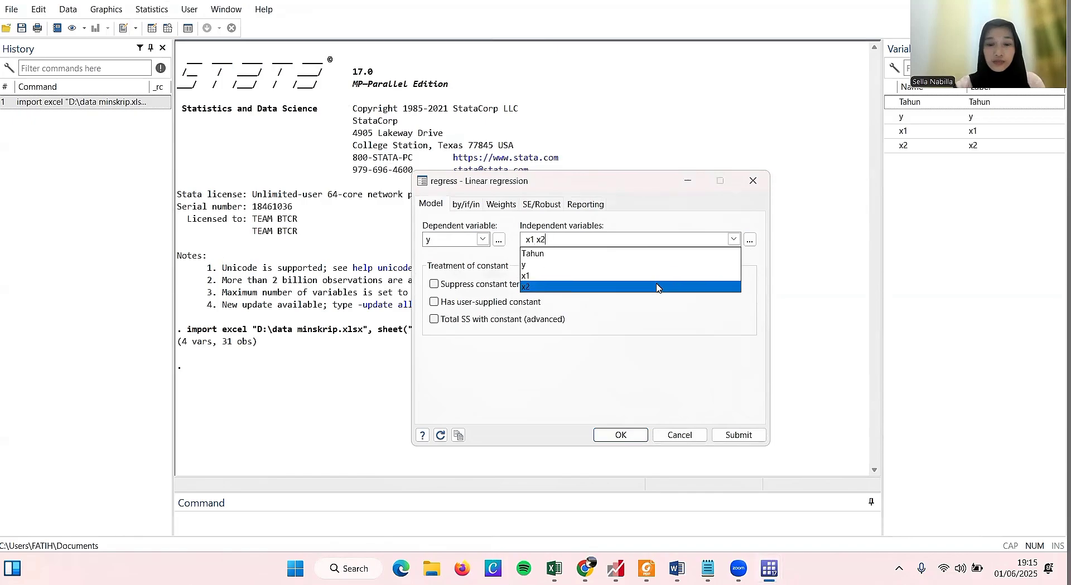
pyautogui.click(623, 436)
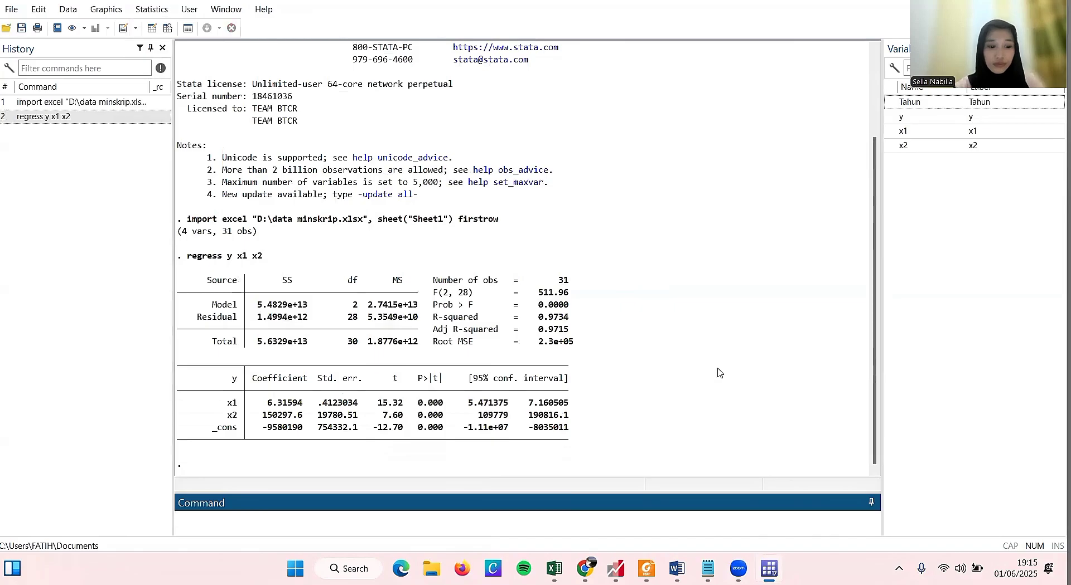
# Generate a variable named residuals from the regression by running the command "predict residuals"
pyautogui.click(875, 233)
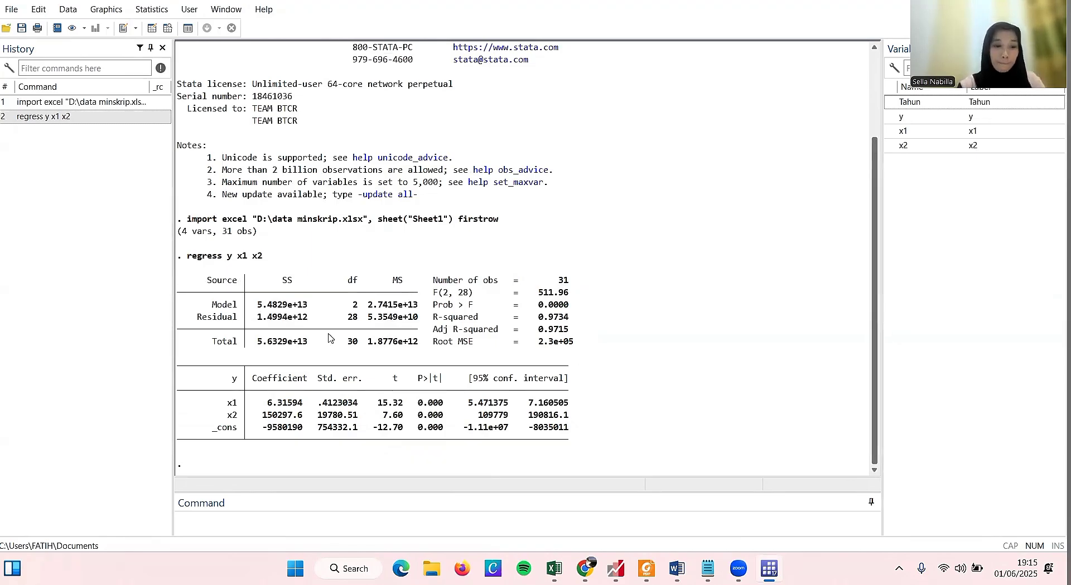
pyautogui.click(220, 517)
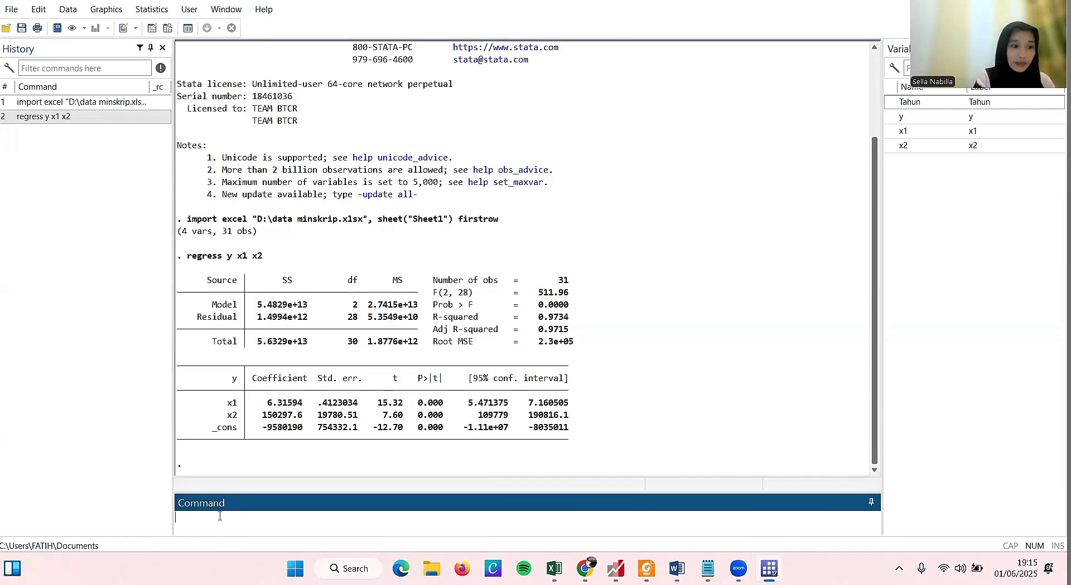
pyautogui.write('pr')
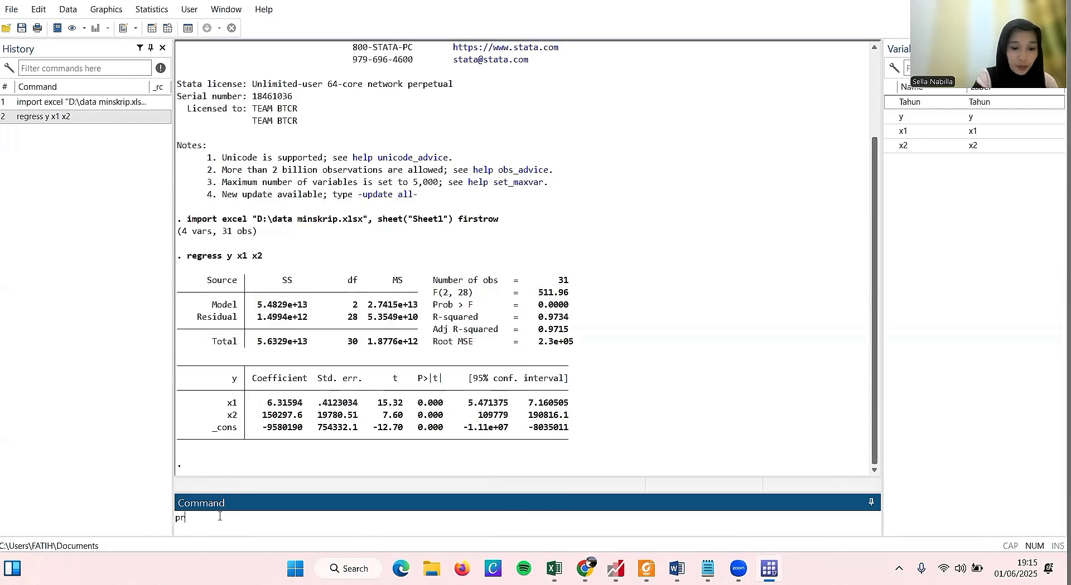
pyautogui.write('edict')
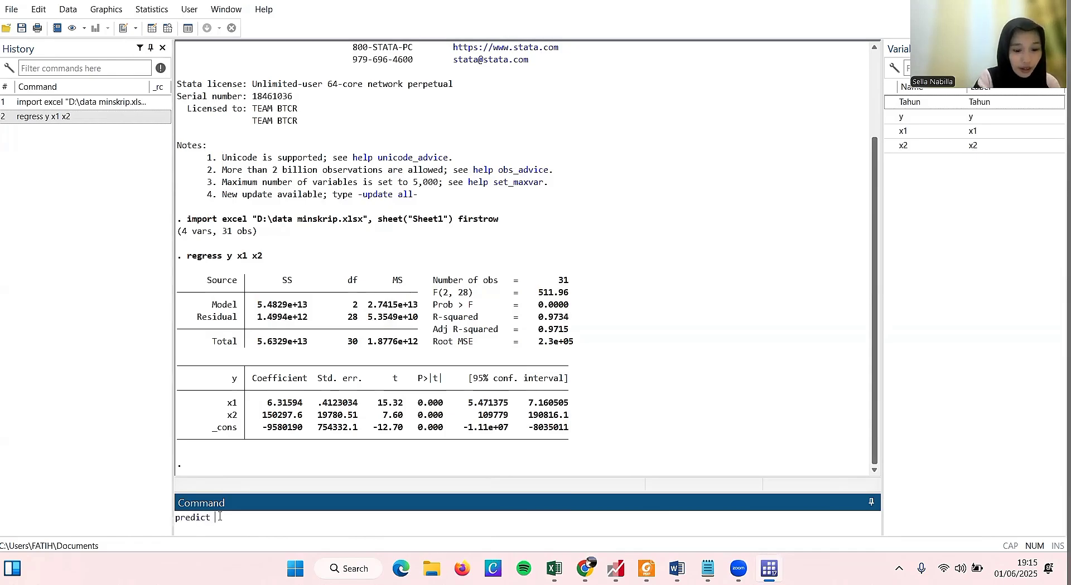
pyautogui.write(' residual')
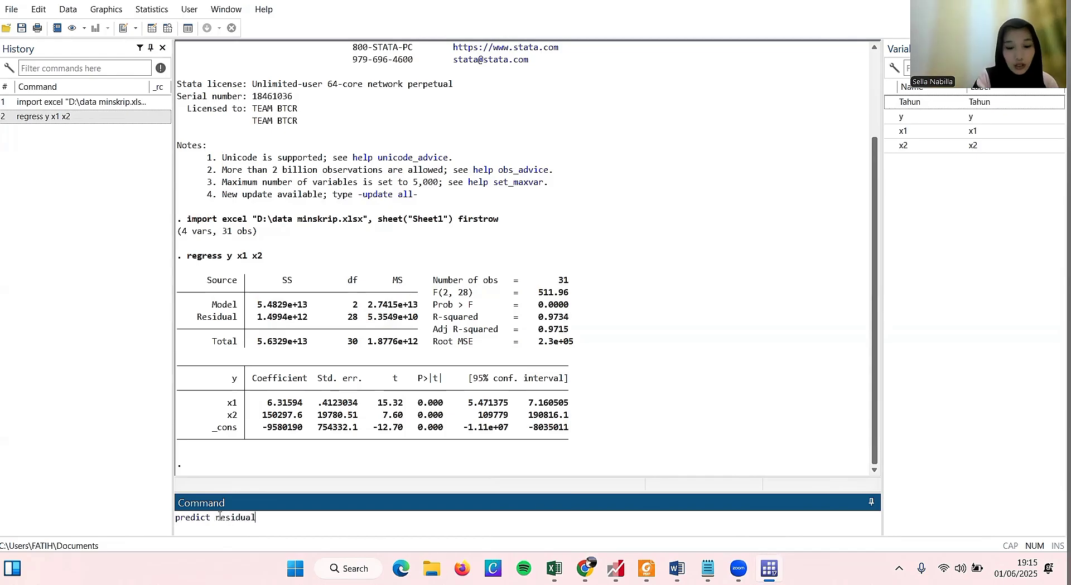
pyautogui.write('s')
pyautogui.press('Return')
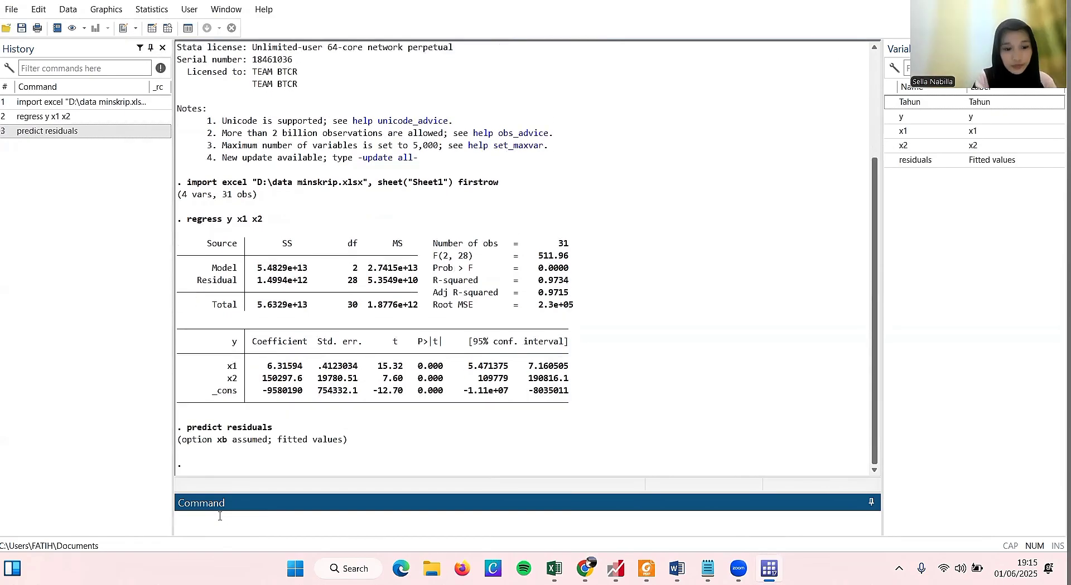
# Run the Jarque-Bera normality test on the residuals variable with the command "jb residuals"
pyautogui.write('jb')
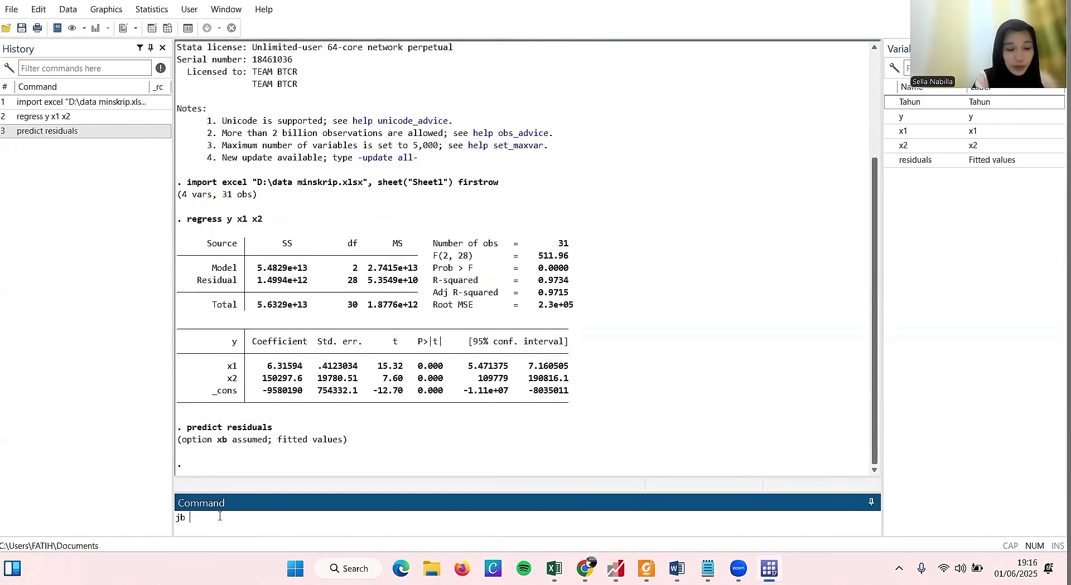
pyautogui.write(' res')
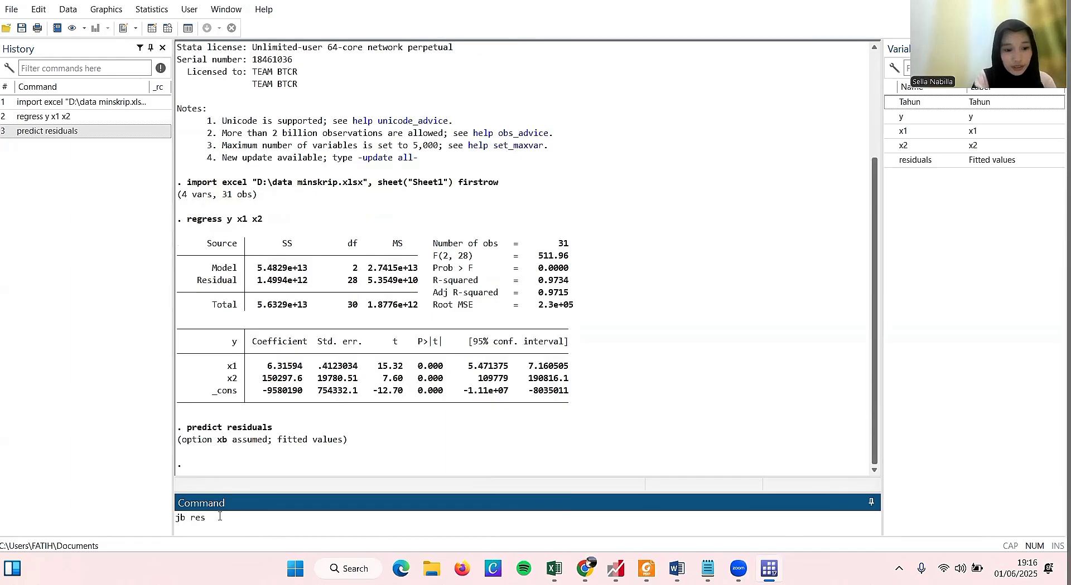
pyautogui.write('idual')
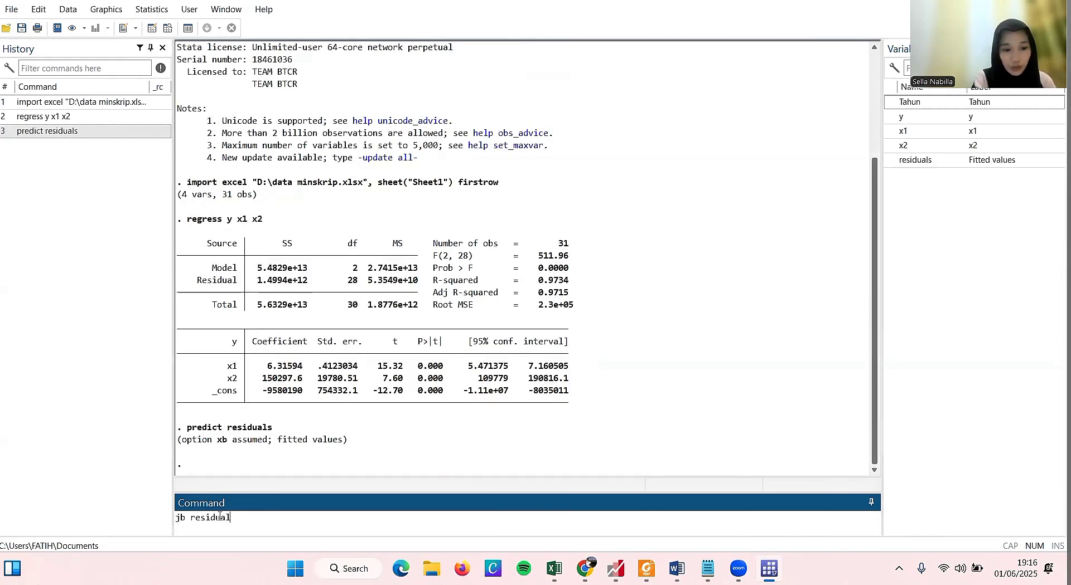
pyautogui.write('s')
pyautogui.press('Return')
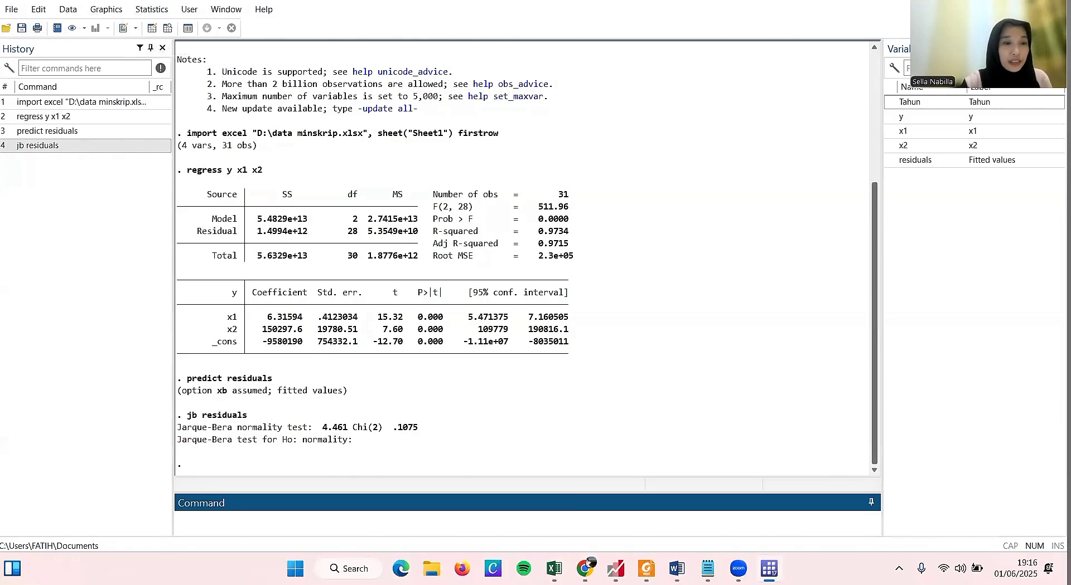
# Compute the variance inflation factors (vif) for the independent variables from the regression's postestimation specification tests, leaving the uncentered option off
pyautogui.click(147, 7)
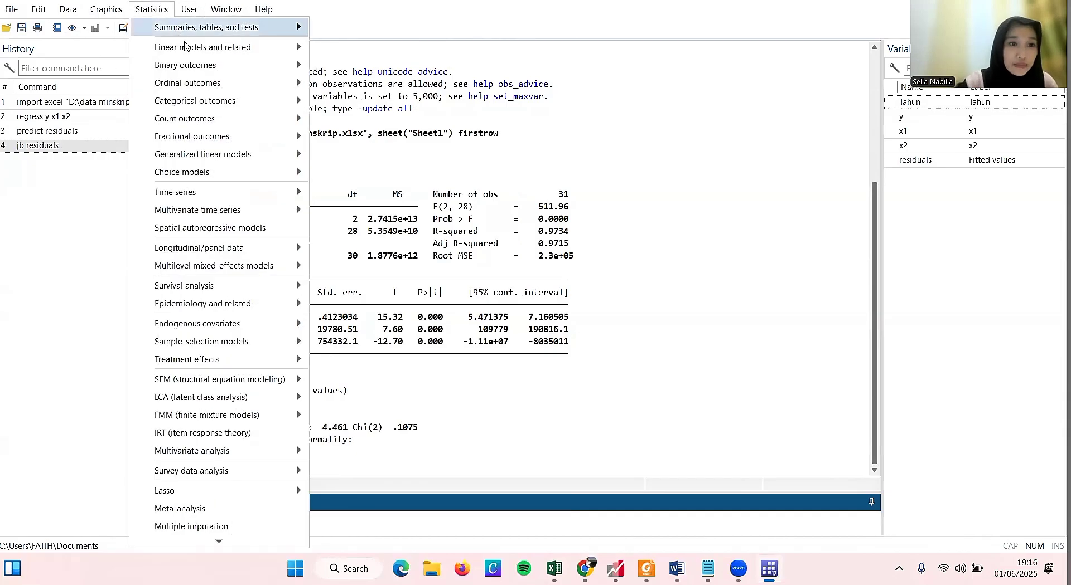
pyautogui.moveTo(190, 46)
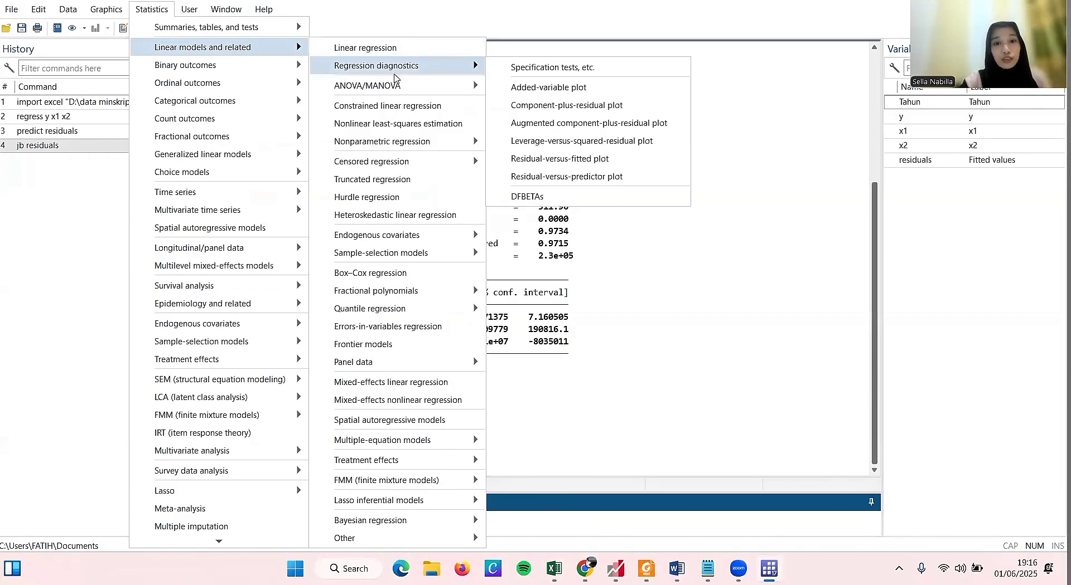
pyautogui.click(545, 69)
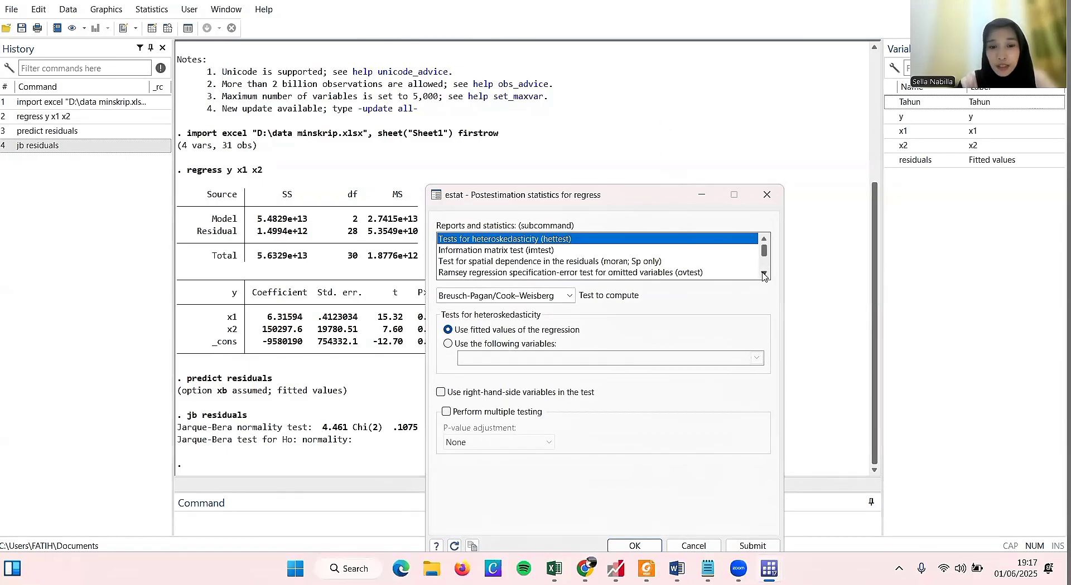
pyautogui.scroll(-5, 763, 276)
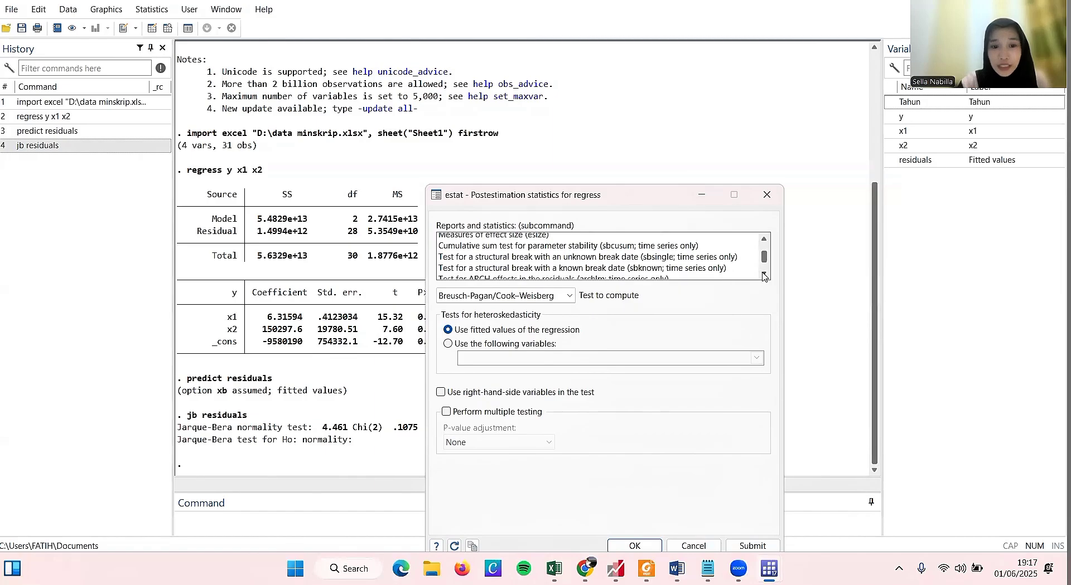
pyautogui.scroll(-1, 764, 276)
pyautogui.scroll(-3, 763, 276)
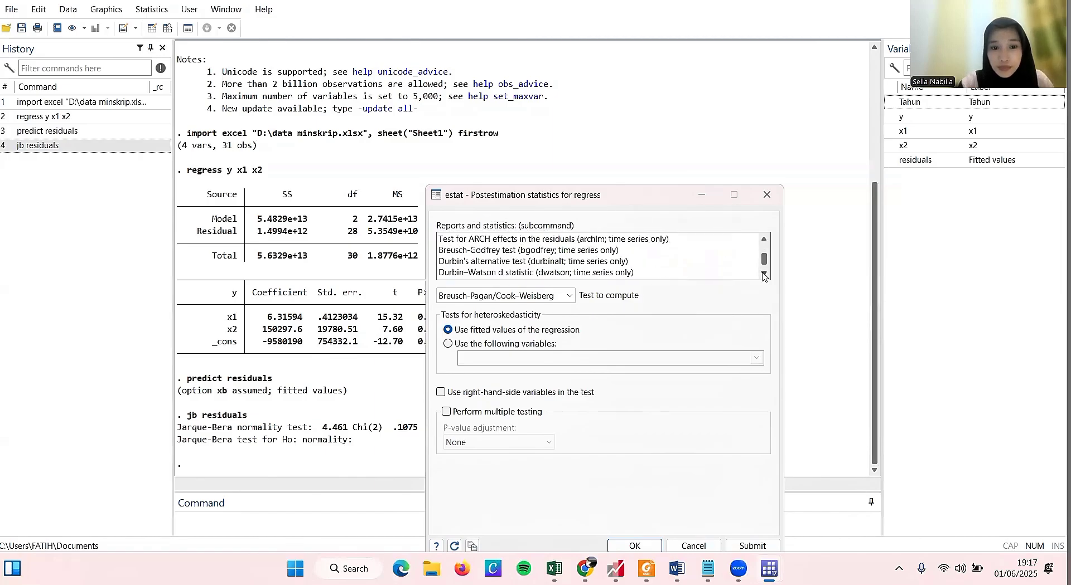
pyautogui.click(764, 274)
pyautogui.click(764, 275)
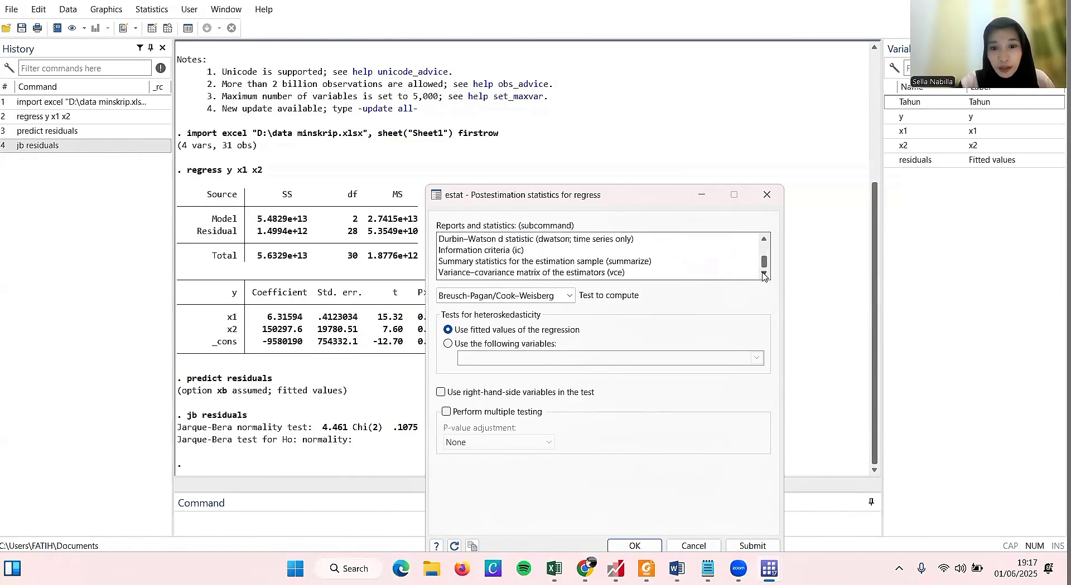
pyautogui.click(763, 240)
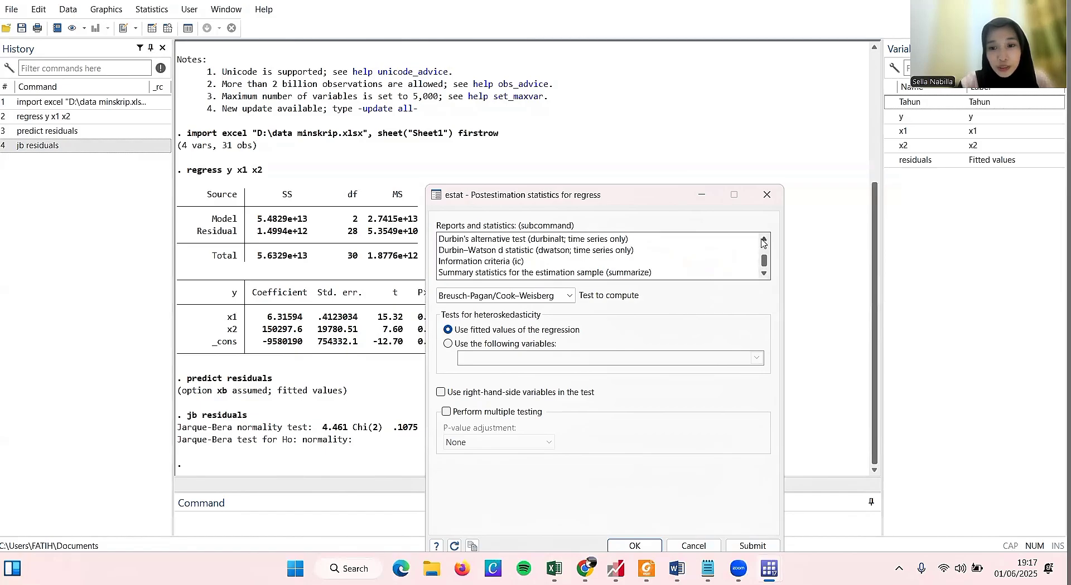
pyautogui.click(764, 241)
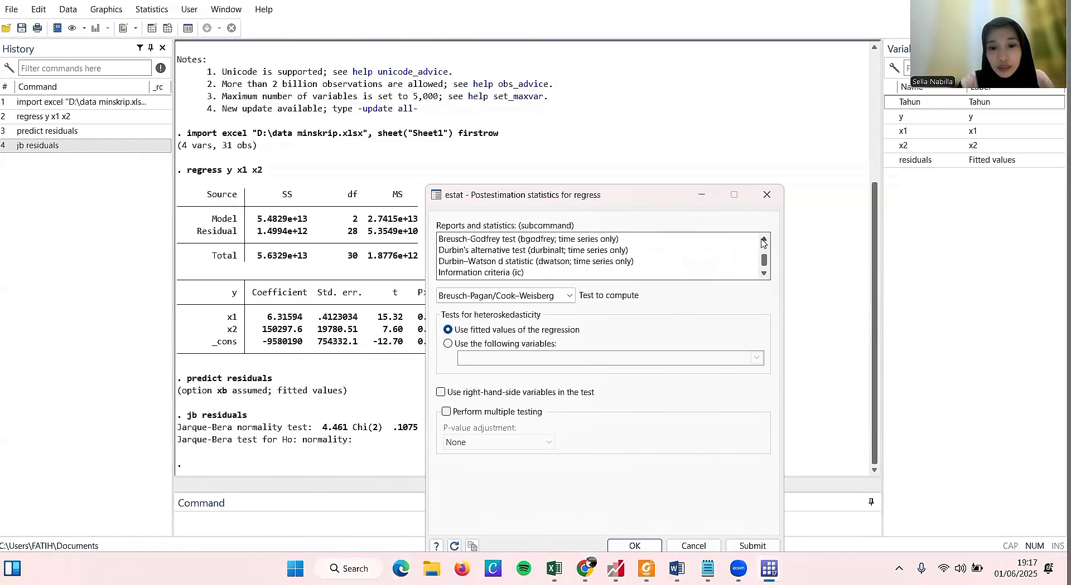
pyautogui.click(764, 241)
pyautogui.click(764, 240)
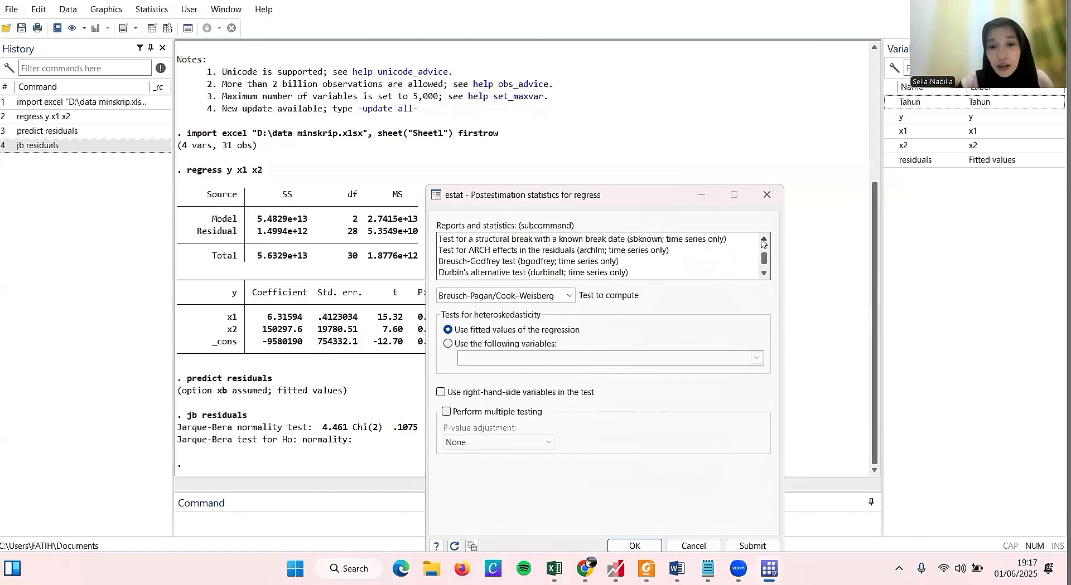
pyautogui.click(763, 241)
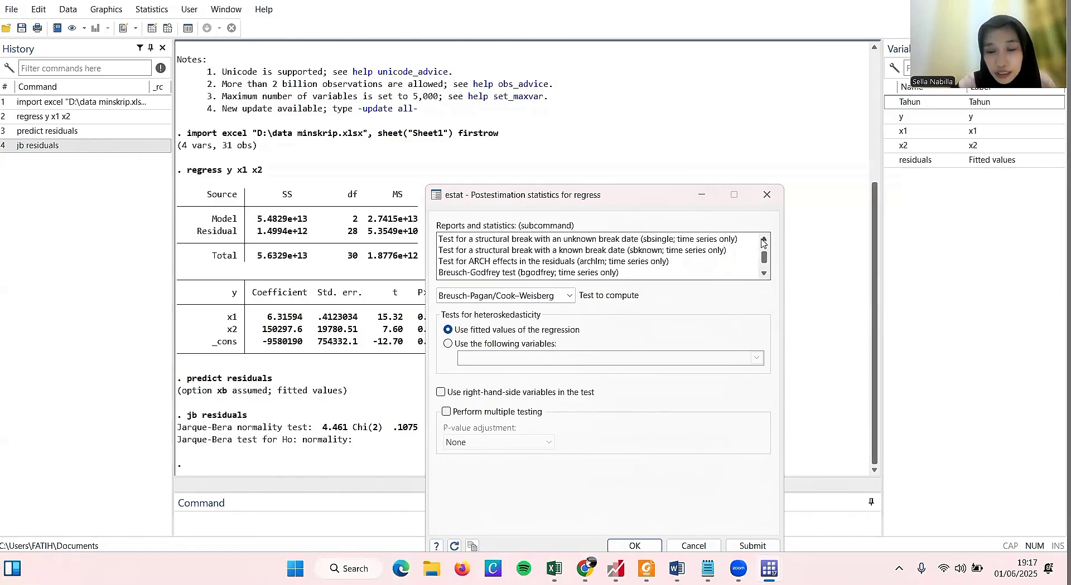
pyautogui.click(763, 241)
pyautogui.click(763, 241)
pyautogui.click(763, 241)
pyautogui.click(763, 241)
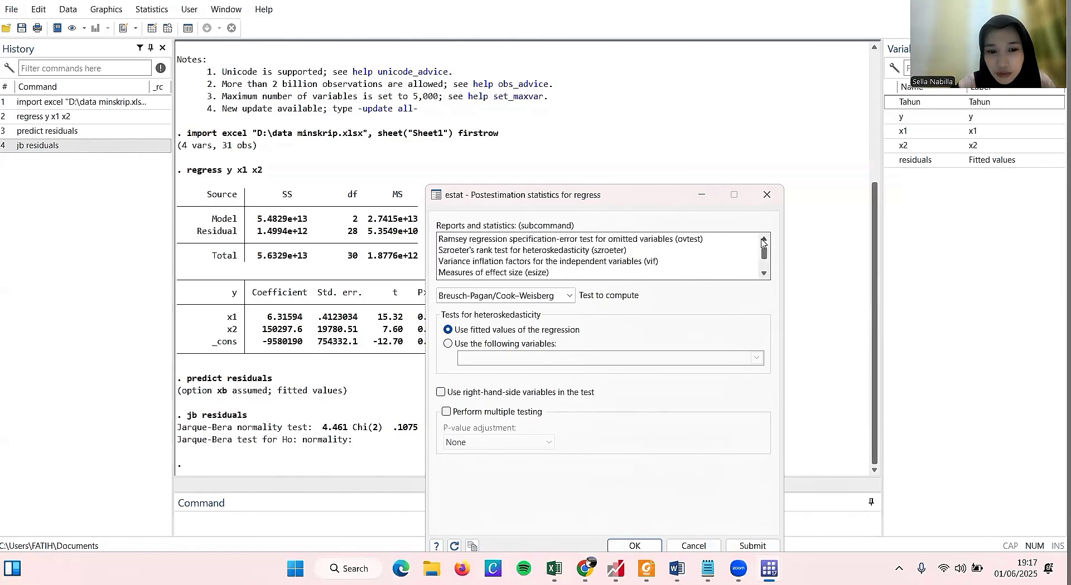
pyautogui.click(763, 241)
pyautogui.click(764, 241)
pyautogui.click(763, 241)
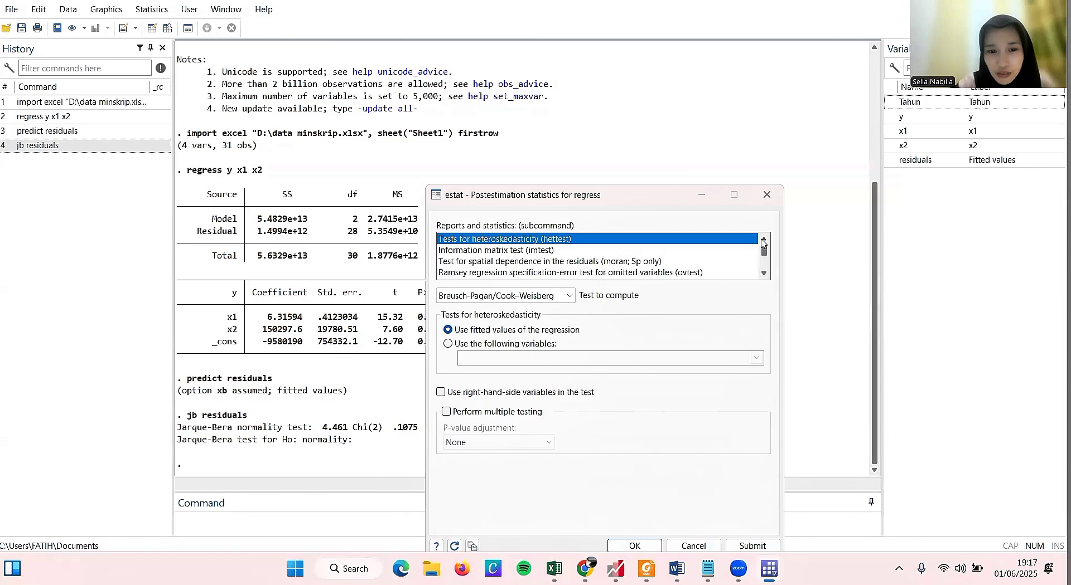
pyautogui.click(763, 273)
pyautogui.click(764, 273)
pyautogui.click(763, 273)
pyautogui.click(763, 273)
pyautogui.click(765, 274)
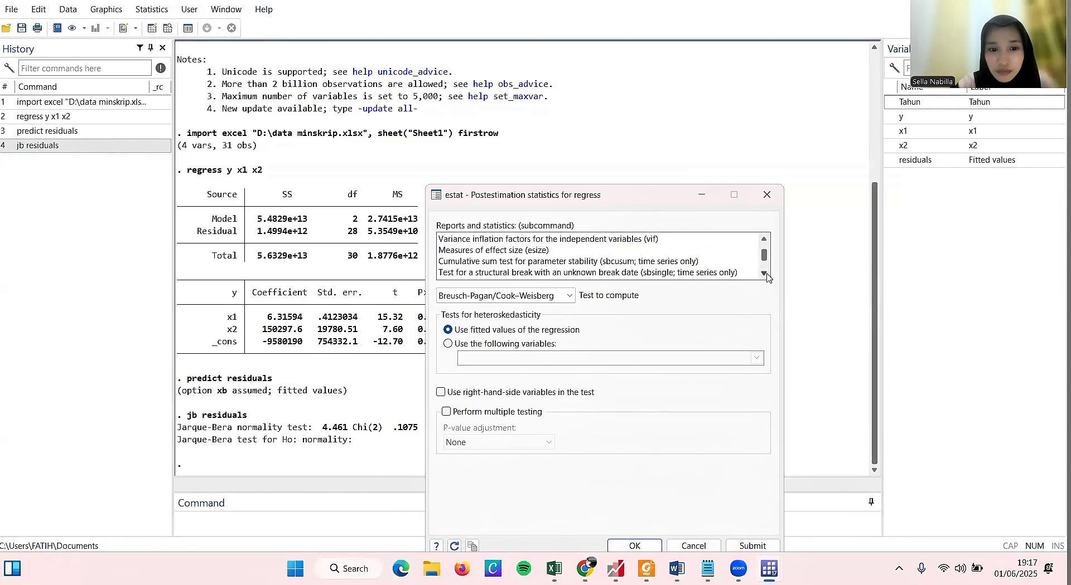
pyautogui.click(765, 274)
pyautogui.click(764, 274)
pyautogui.click(764, 274)
pyautogui.click(765, 274)
pyautogui.click(763, 274)
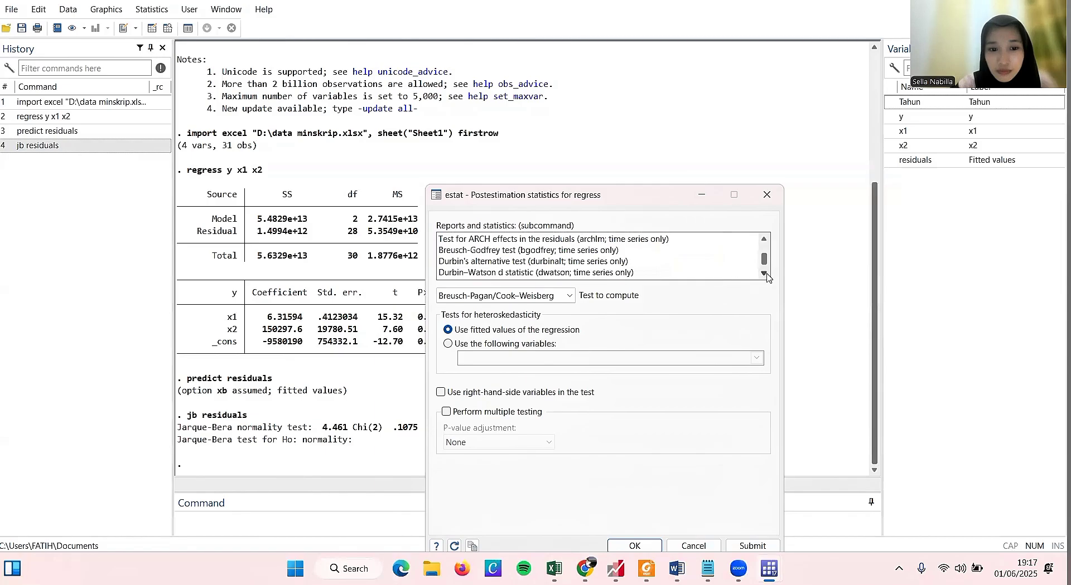
pyautogui.click(764, 273)
pyautogui.click(764, 273)
pyautogui.click(764, 273)
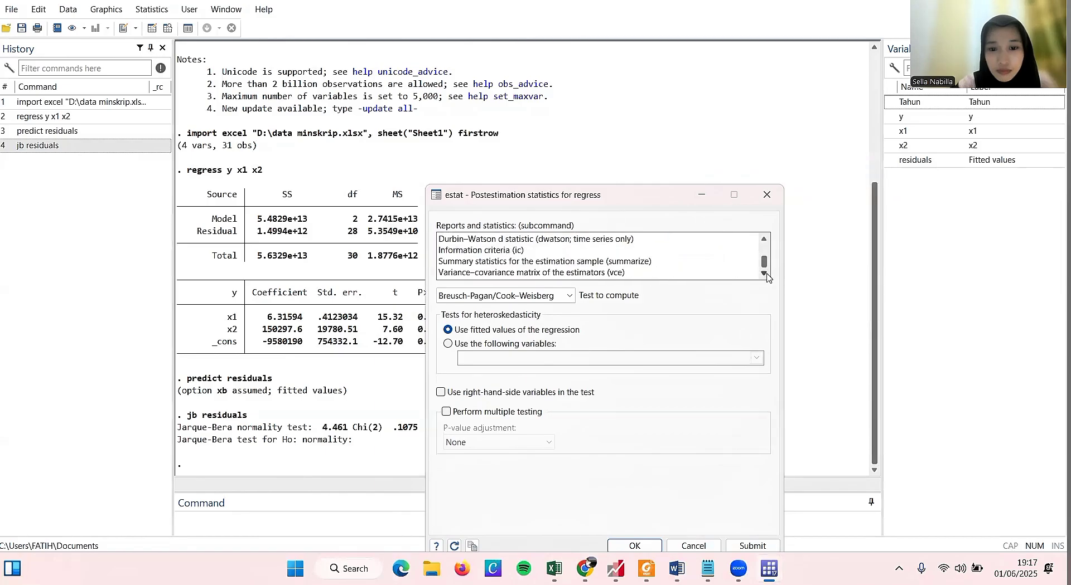
pyautogui.click(763, 241)
pyautogui.click(764, 241)
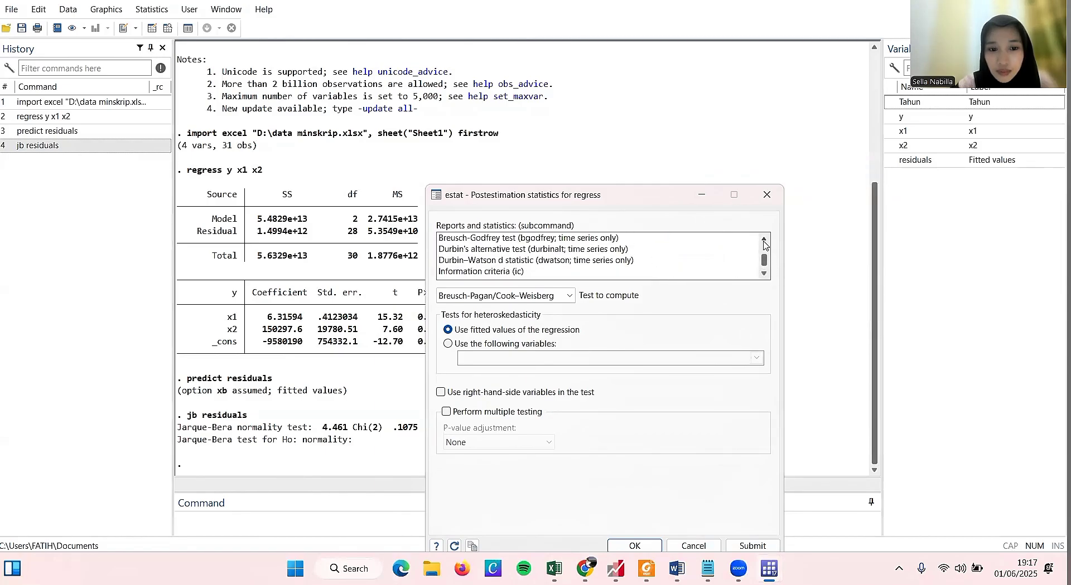
pyautogui.click(764, 241)
pyautogui.click(763, 241)
pyautogui.click(763, 241)
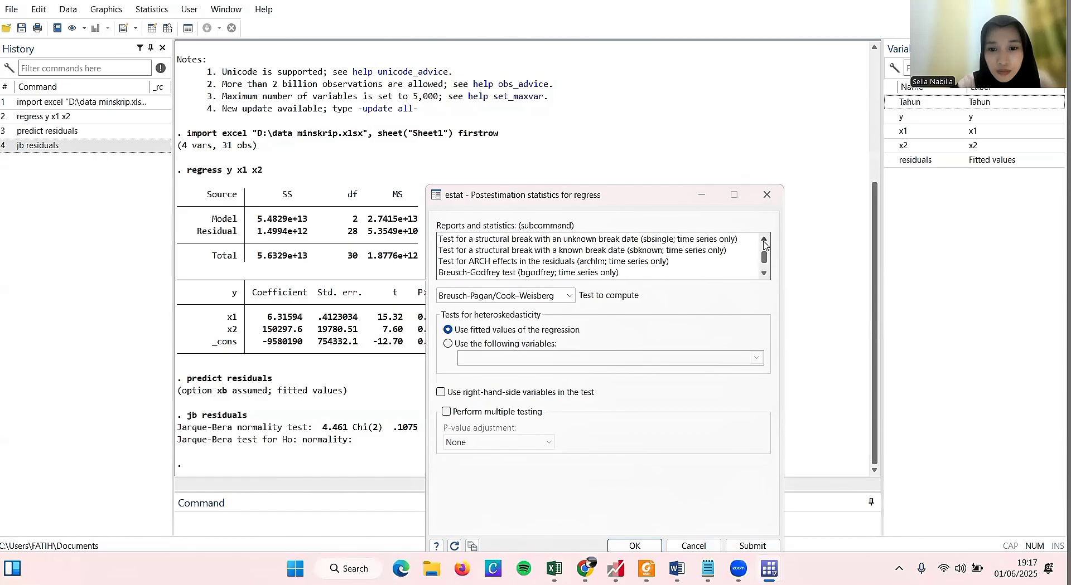
pyautogui.click(764, 241)
pyautogui.click(763, 241)
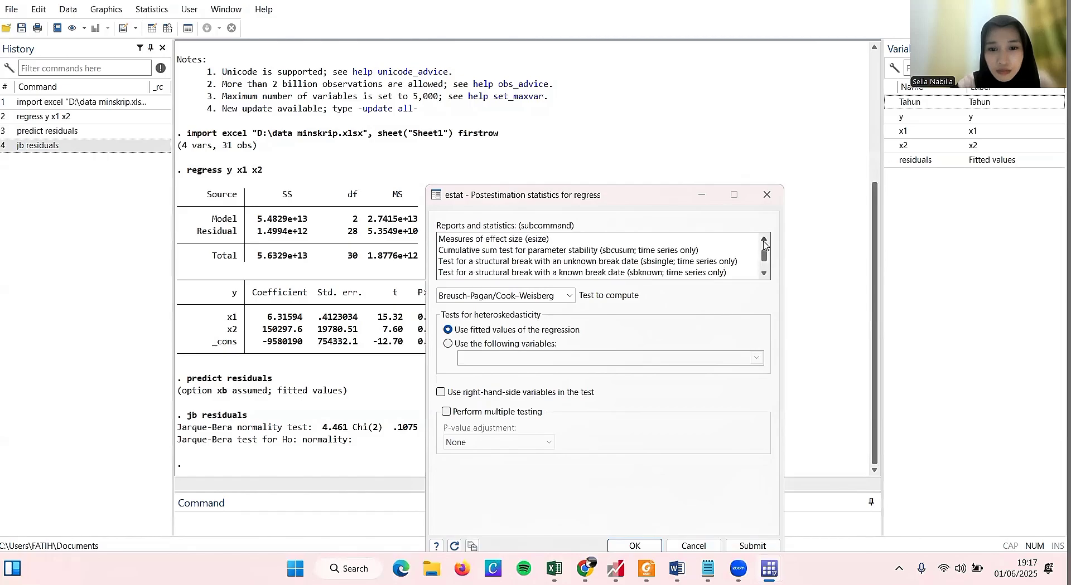
pyautogui.click(764, 241)
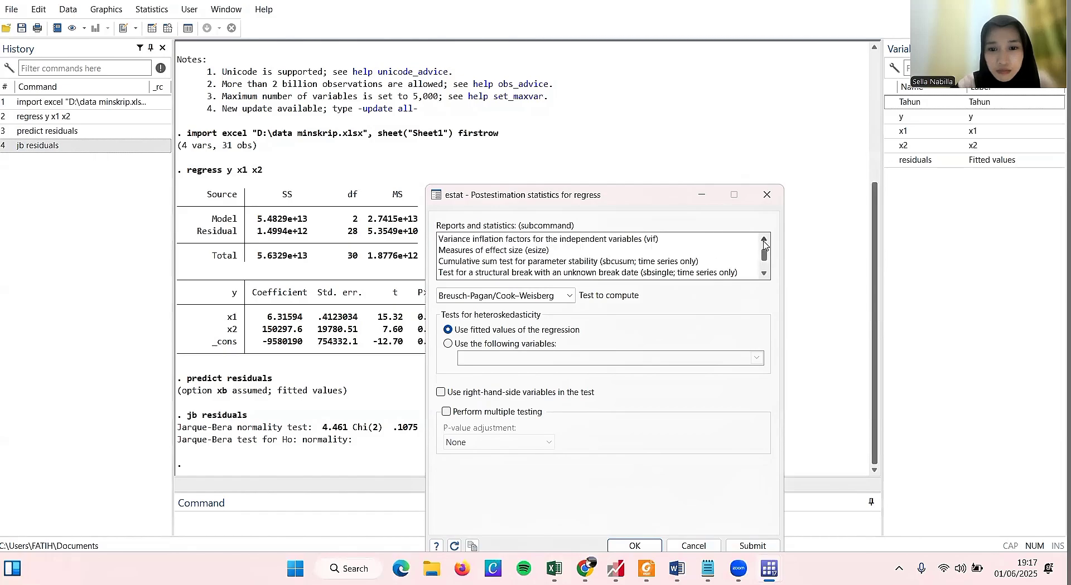
pyautogui.click(673, 241)
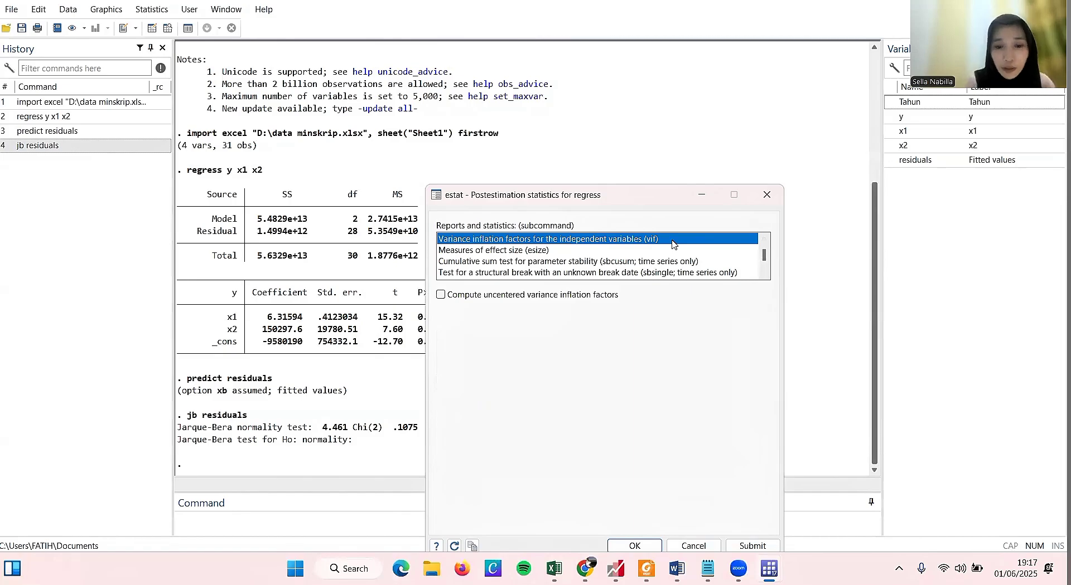
pyautogui.click(626, 548)
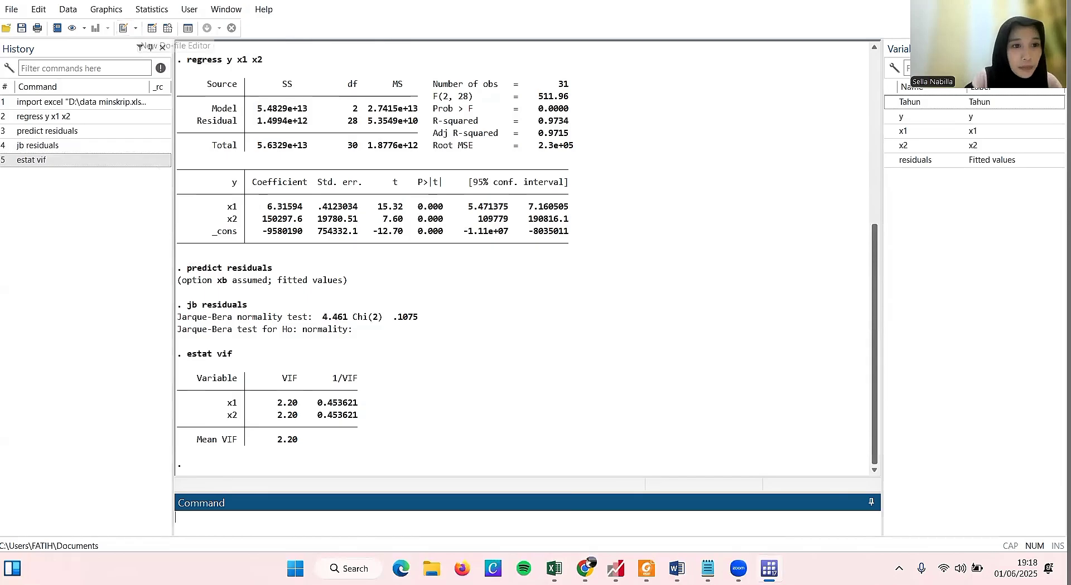
# Run the heteroskedasticity test (hettest) from the regression's postestimation specification tests
pyautogui.click(157, 9)
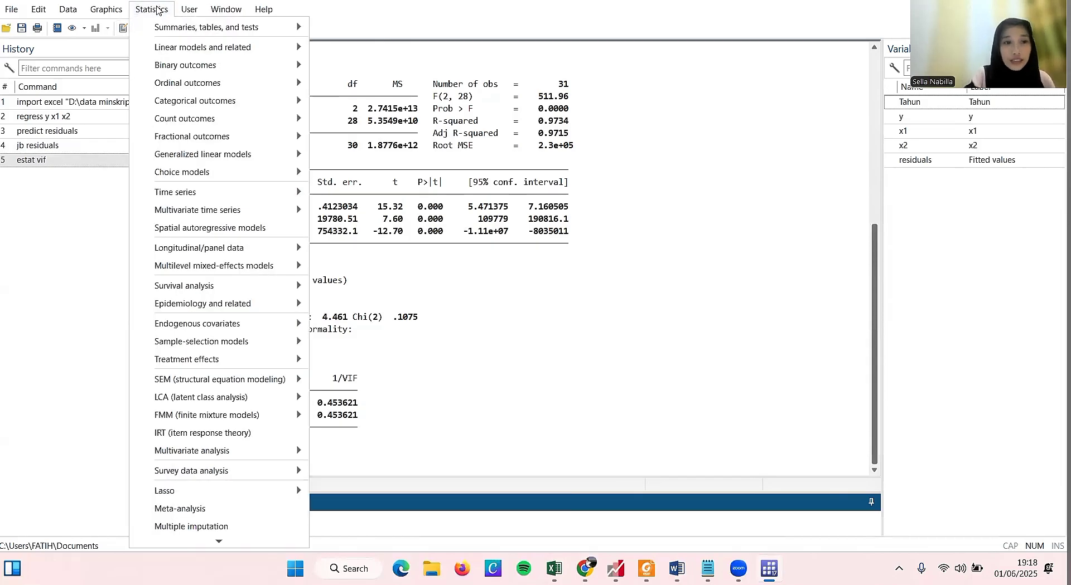
pyautogui.moveTo(234, 54)
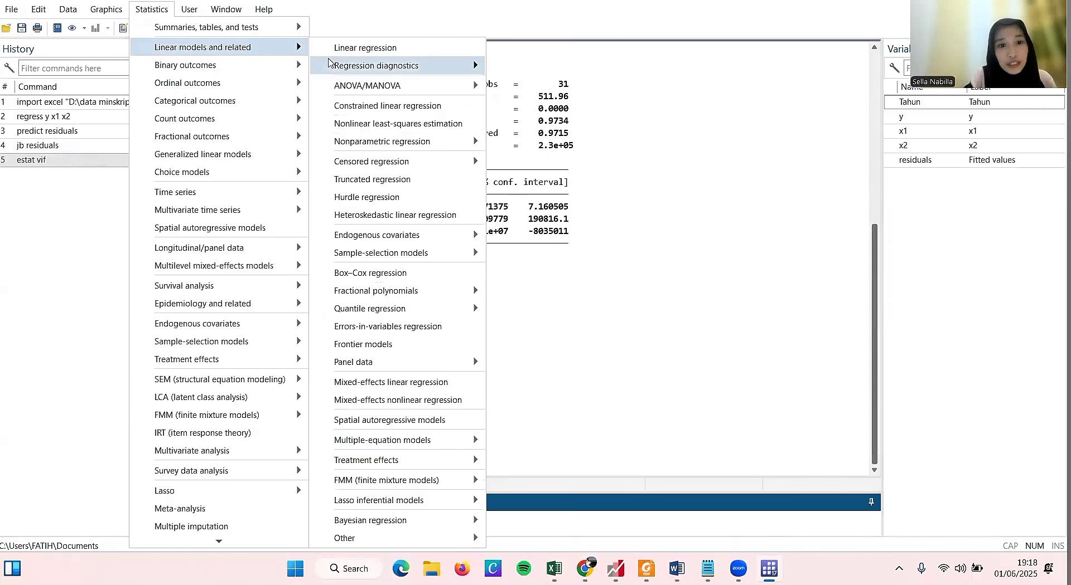
pyautogui.moveTo(335, 67)
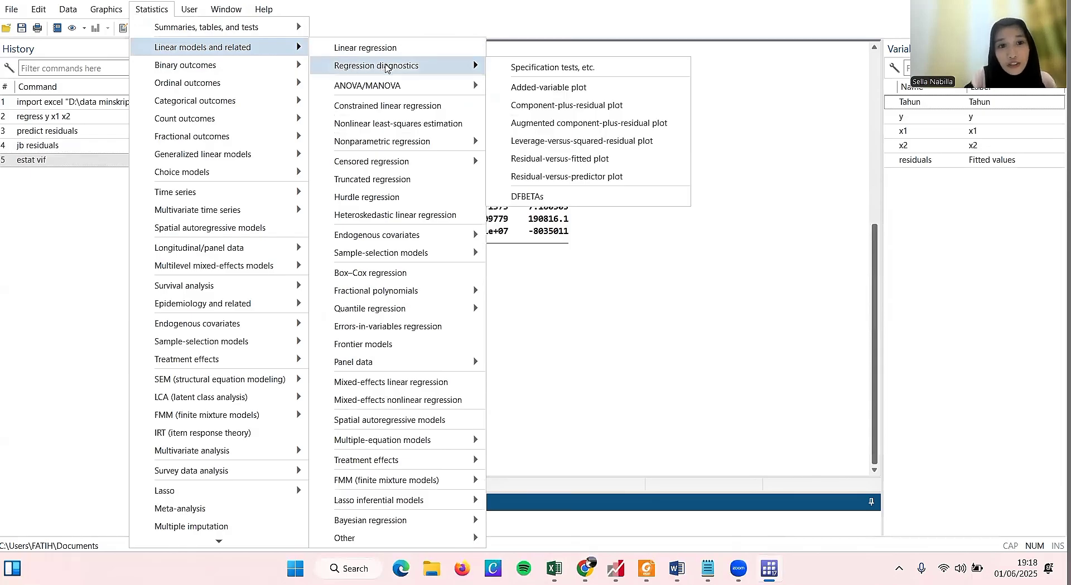
pyautogui.click(518, 69)
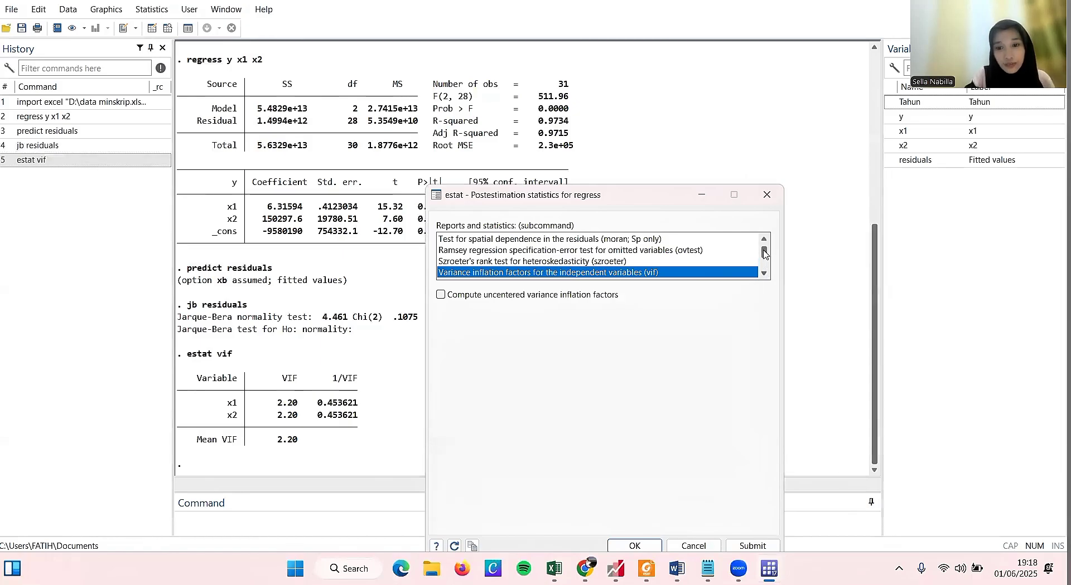
pyautogui.moveTo(764, 254); pyautogui.dragTo(764, 244)
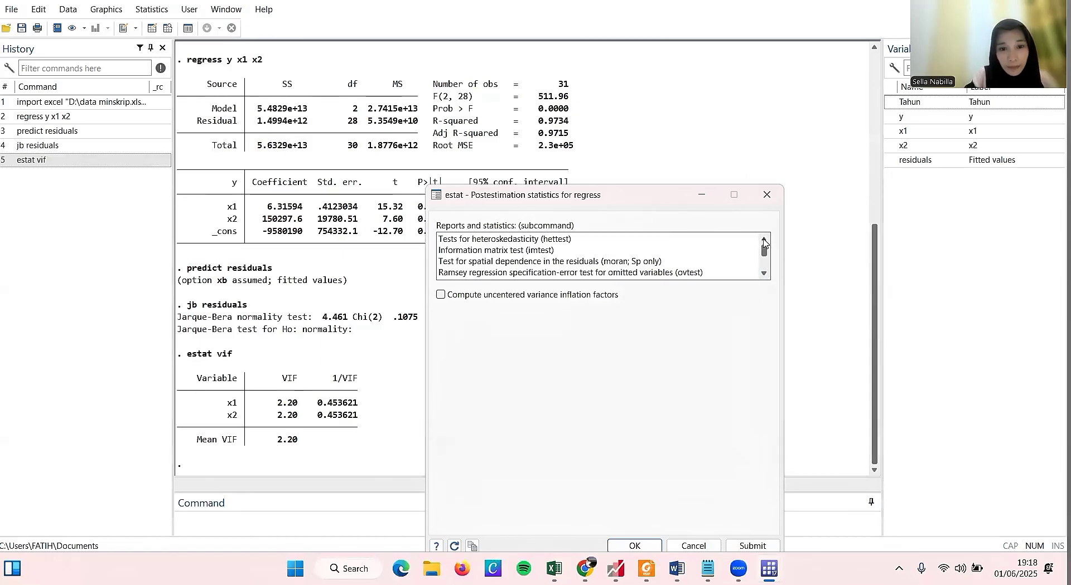
pyautogui.click(636, 241)
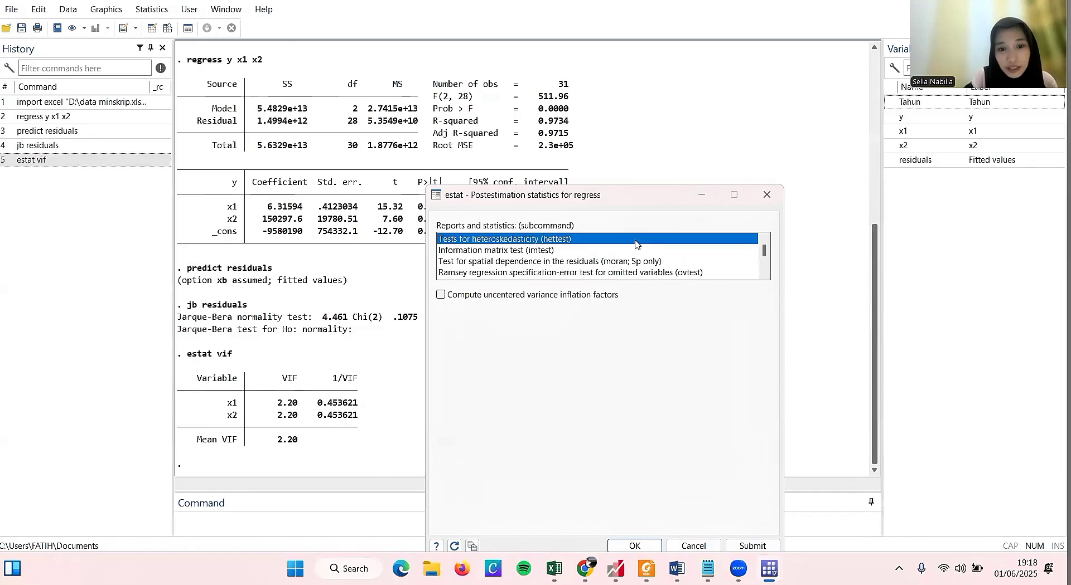
pyautogui.click(635, 547)
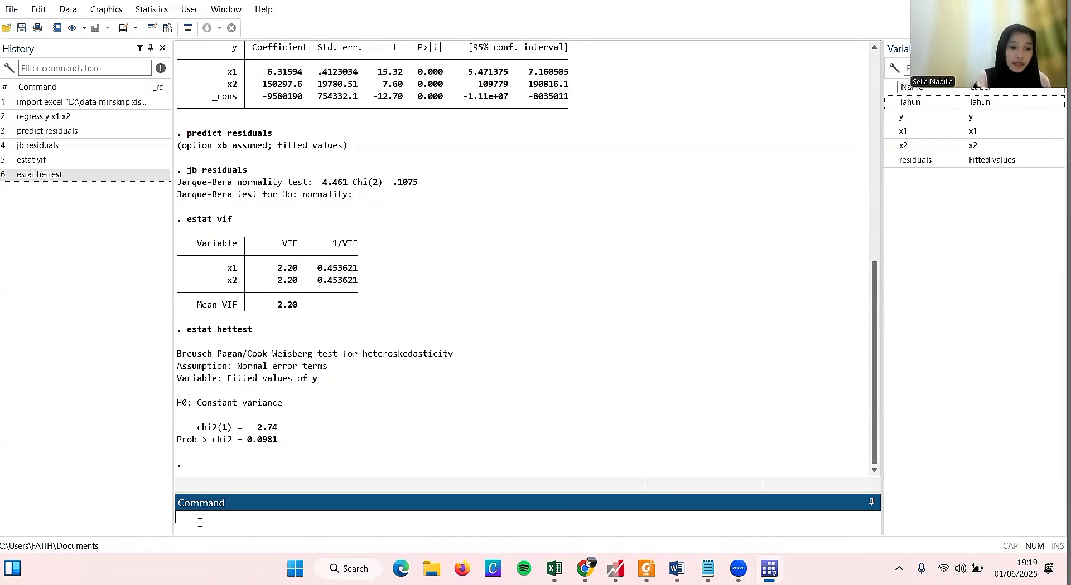
# Declare the data as time series with Tahun as the time variable by running the command "tsset Tahun"
pyautogui.write('t')
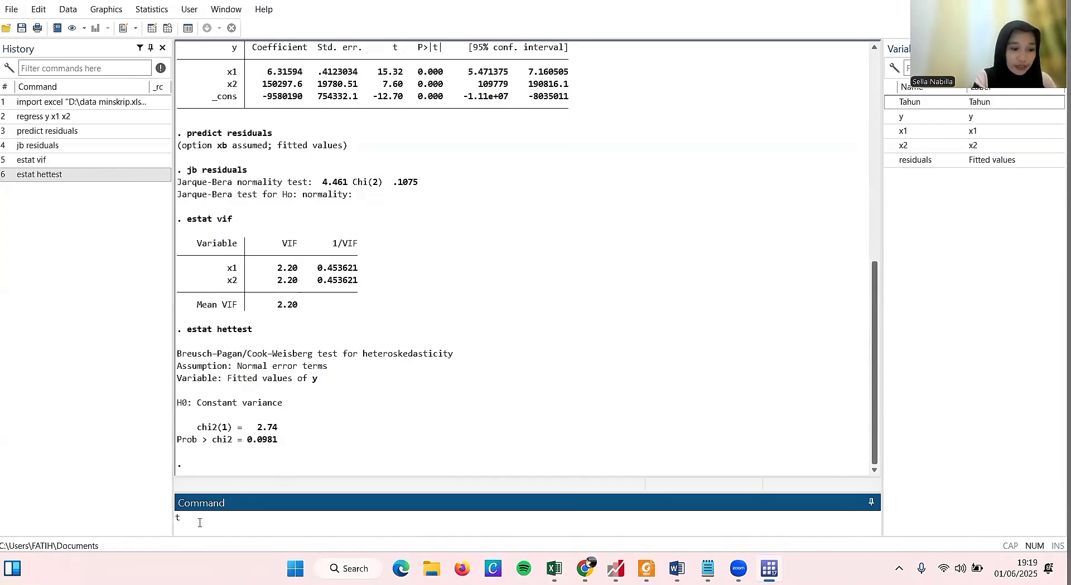
pyautogui.write('sset')
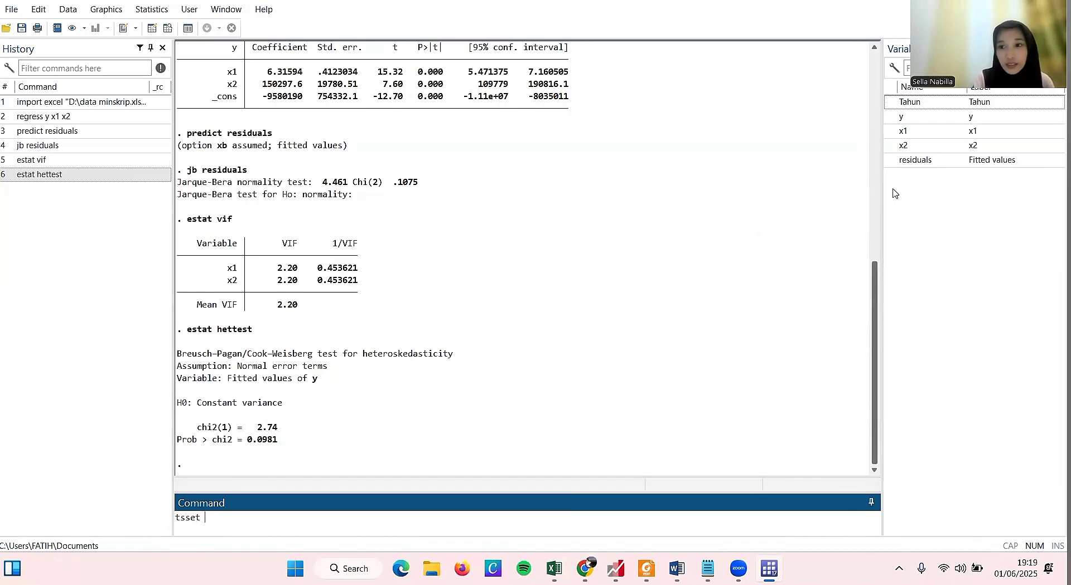
pyautogui.click(981, 107)
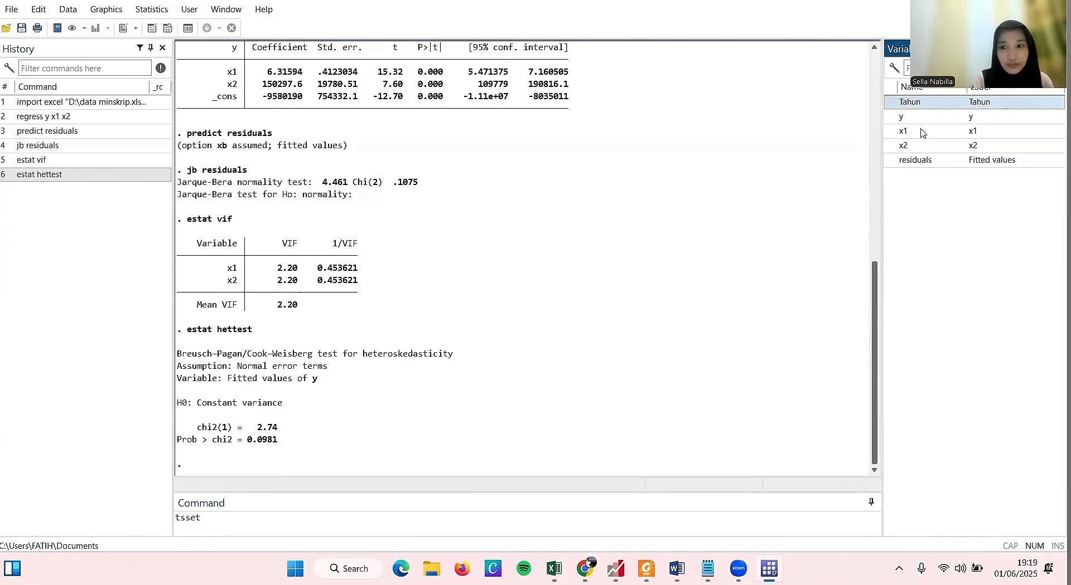
pyautogui.doubleClick(989, 102)
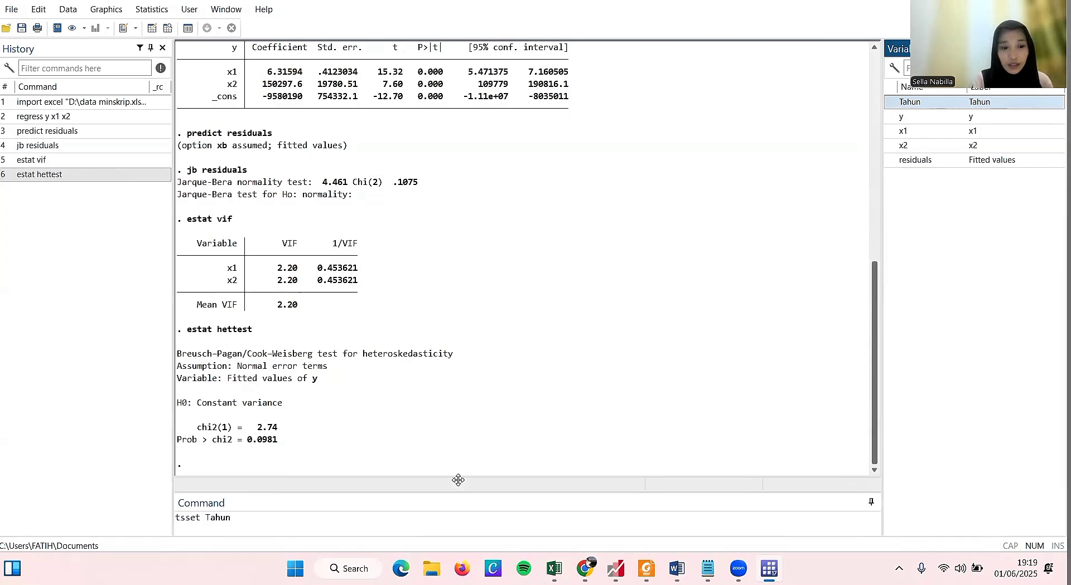
pyautogui.press('Return')
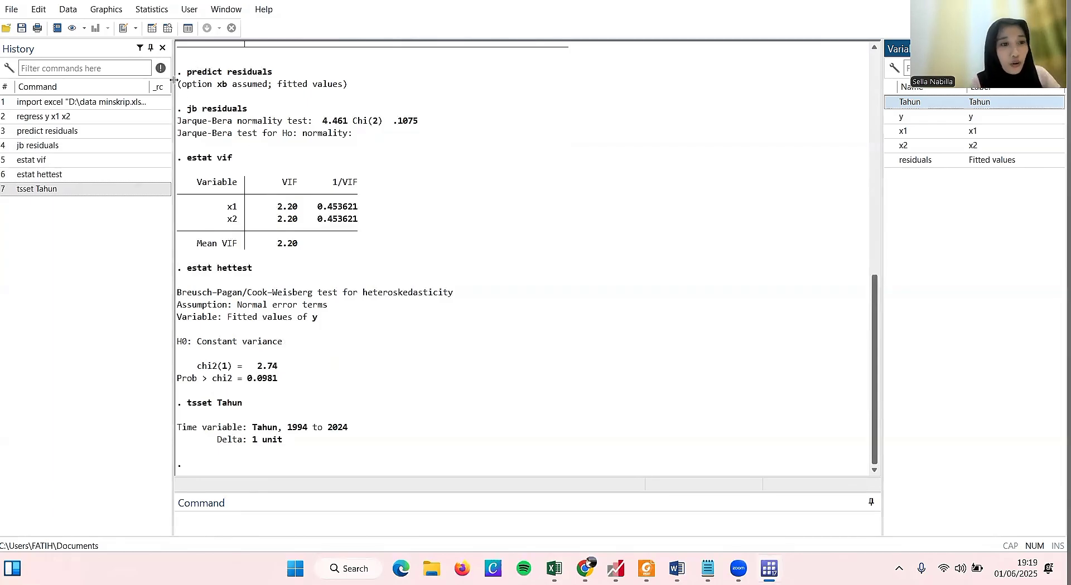
# Compute the Durbin–Watson d statistic (dwatson) from the regression's postestimation specification tests
pyautogui.click(148, 11)
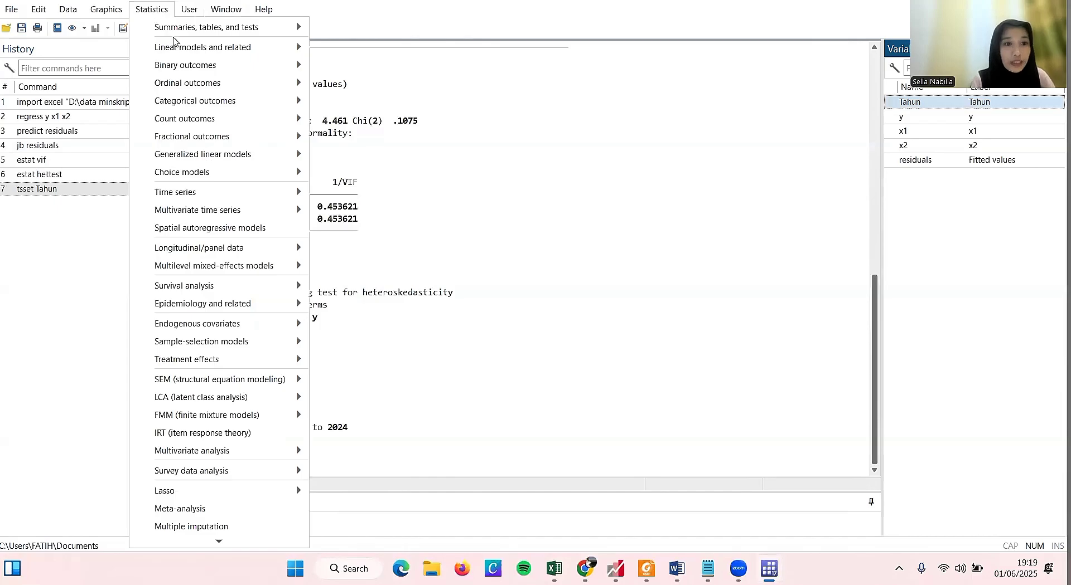
pyautogui.moveTo(187, 53)
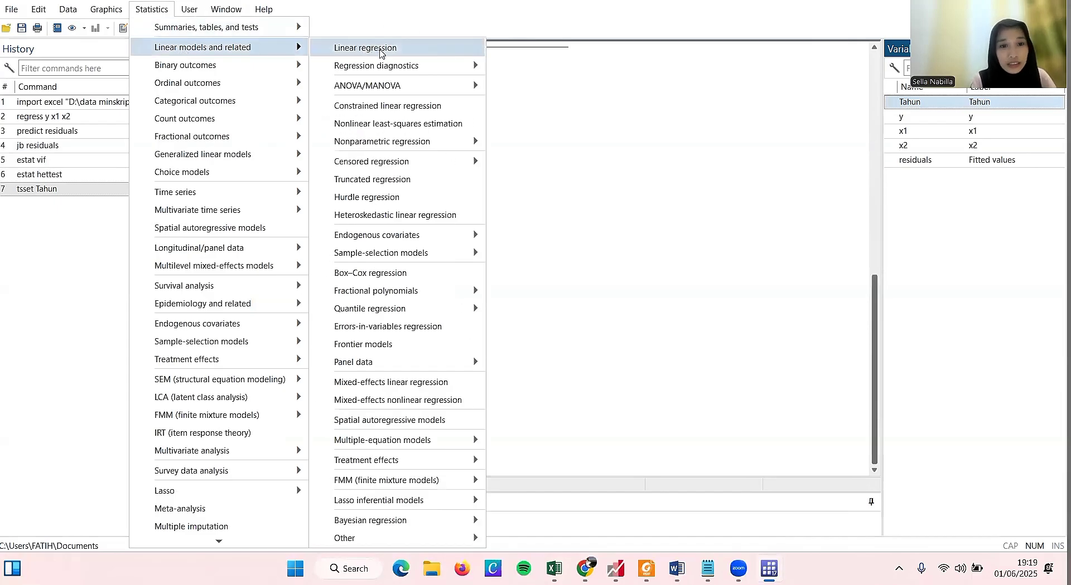
pyautogui.moveTo(379, 67)
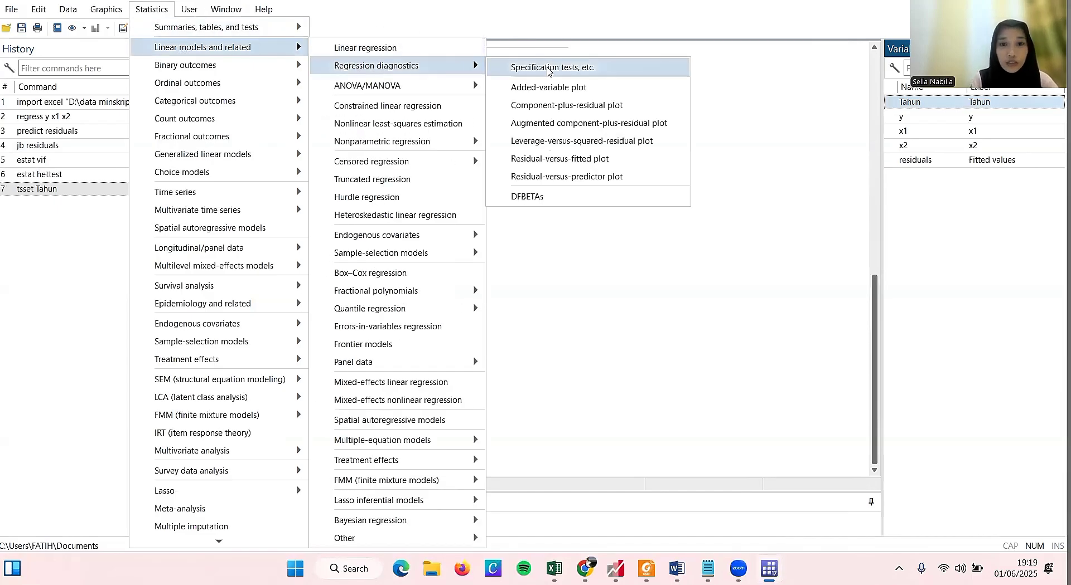
pyautogui.click(543, 67)
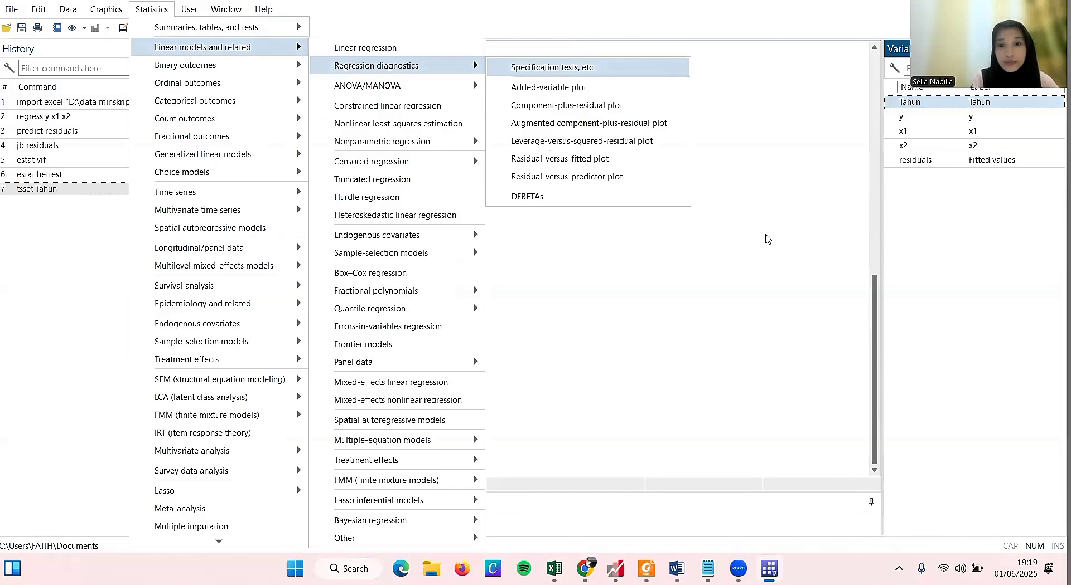
pyautogui.scroll(-4, 763, 276)
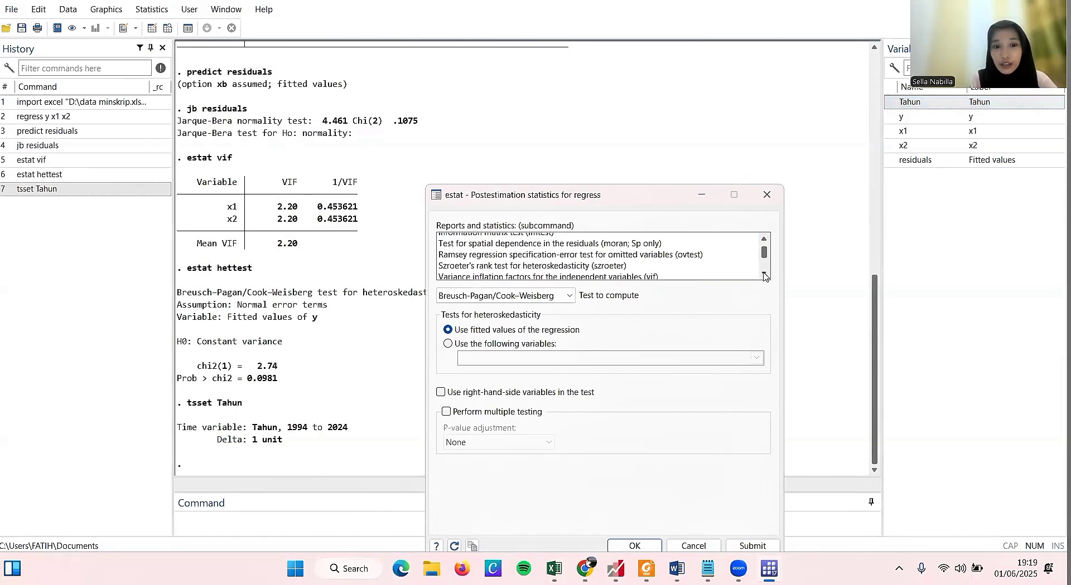
pyautogui.scroll(-2, 763, 276)
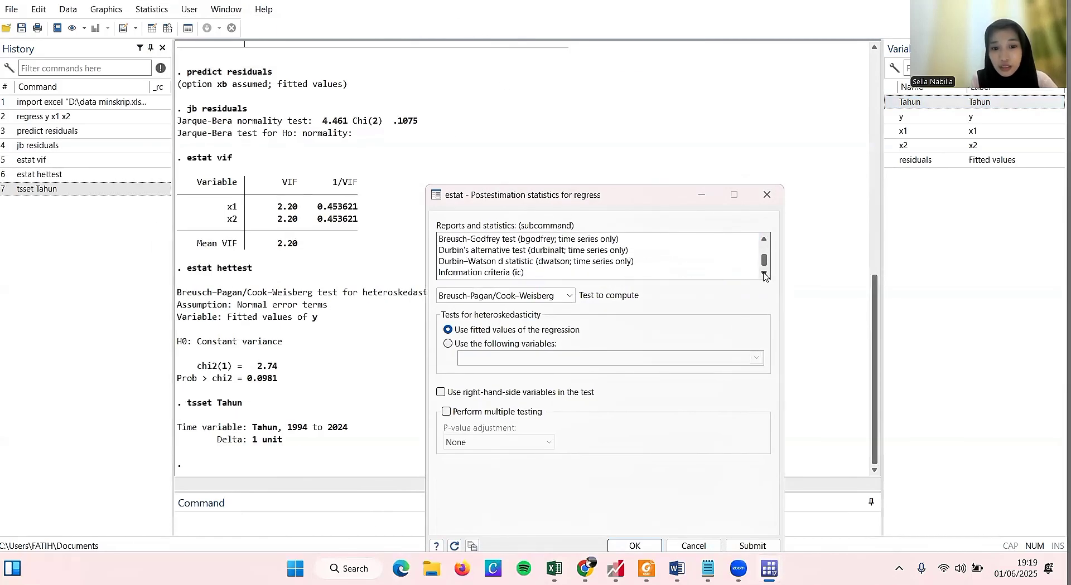
pyautogui.click(617, 265)
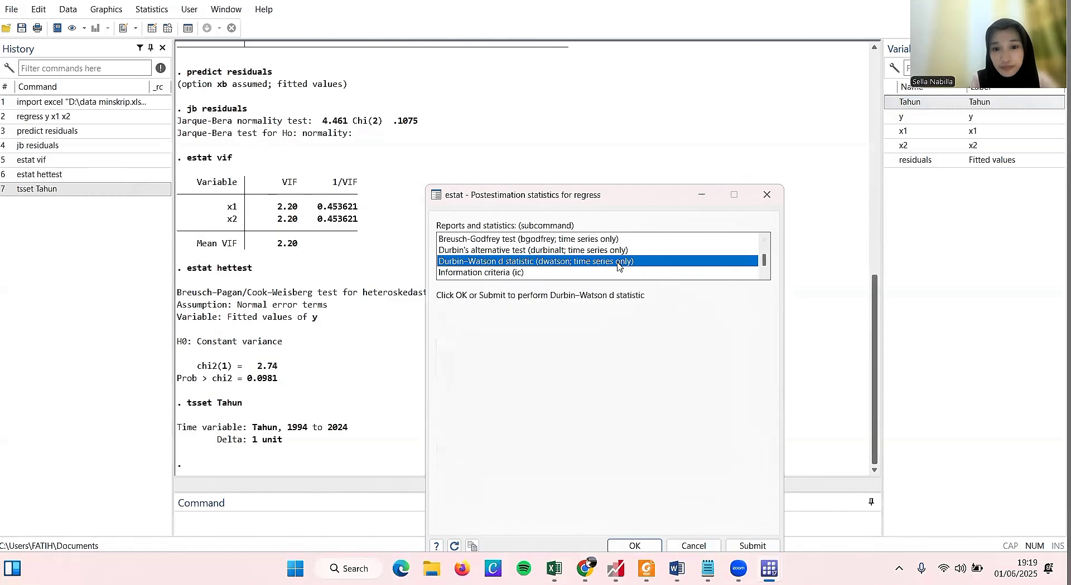
pyautogui.click(627, 547)
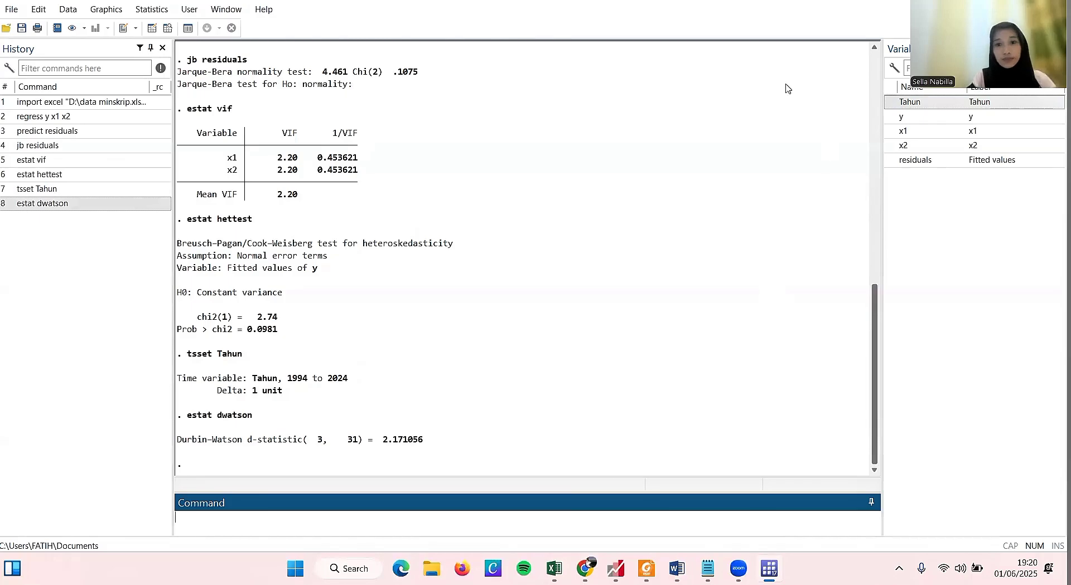
# Switch to the Word document and examine the EViews and Stata results and interpretations for multicollinearity, heteroskedasticity and autocorrelation
pyautogui.click(685, 53)
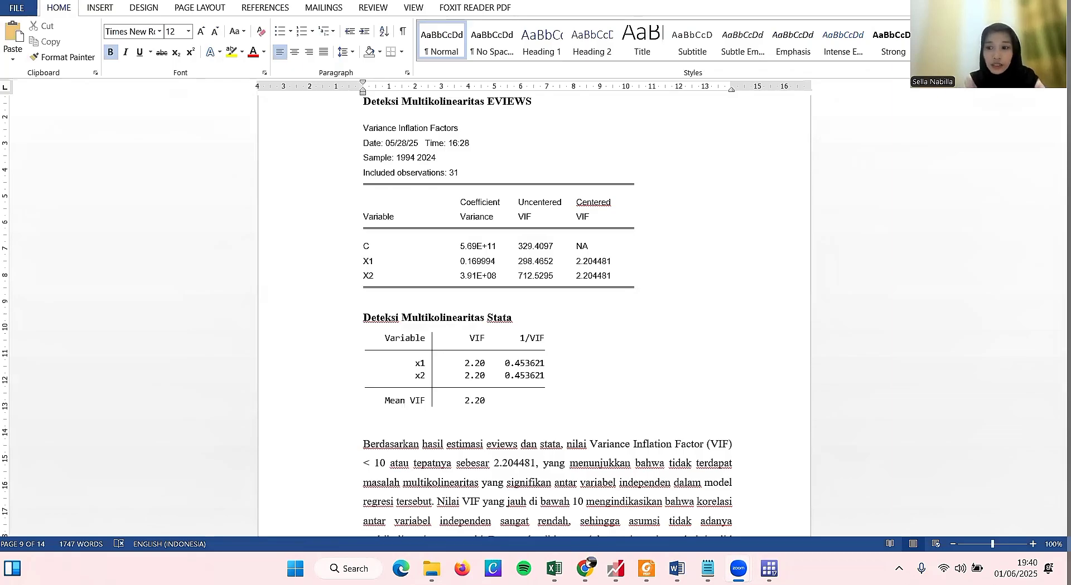
pyautogui.moveTo(1061, 351); pyautogui.dragTo(1061, 355)
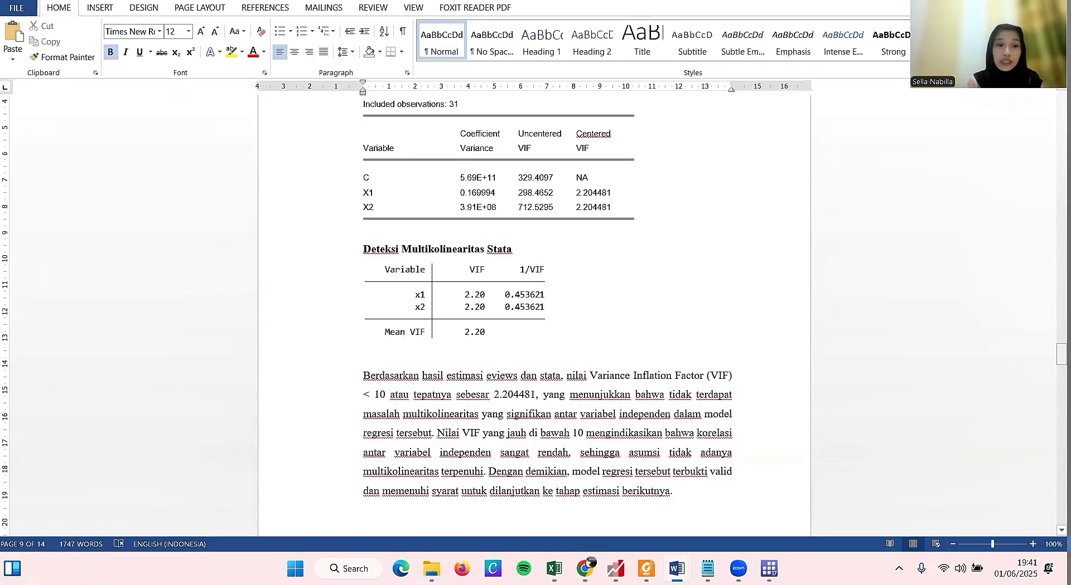
pyautogui.click(381, 320)
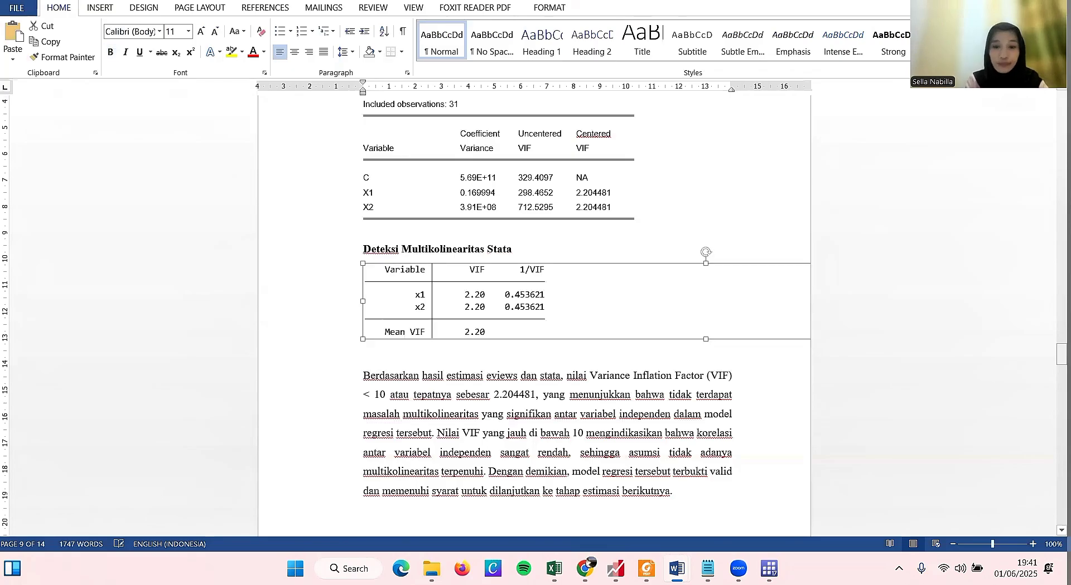
pyautogui.click(405, 491)
pyautogui.moveTo(1061, 355); pyautogui.dragTo(1062, 377)
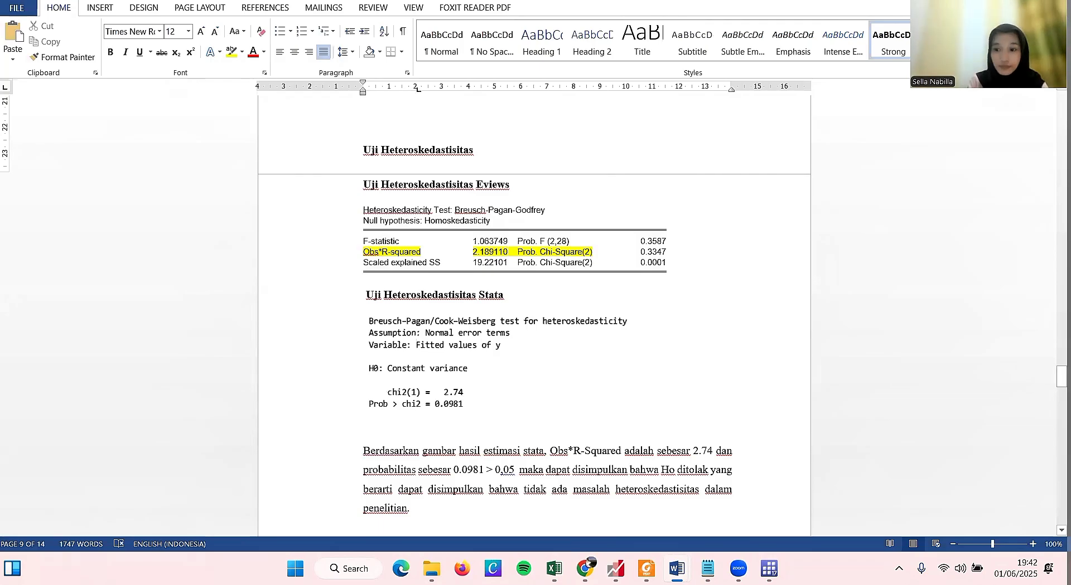
pyautogui.moveTo(1061, 377); pyautogui.dragTo(1061, 406)
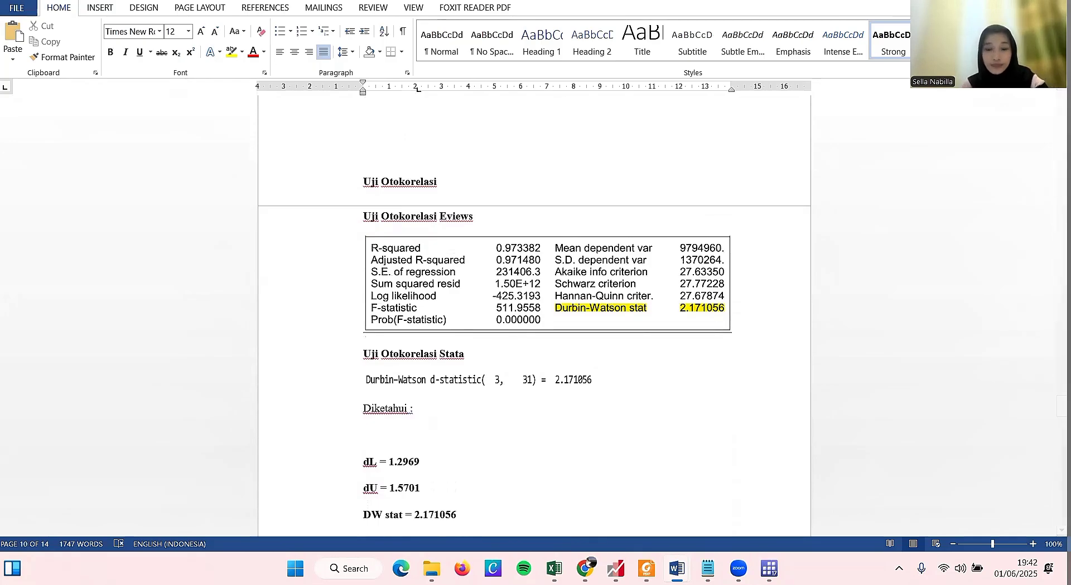
pyautogui.scroll(-3, 534, 312)
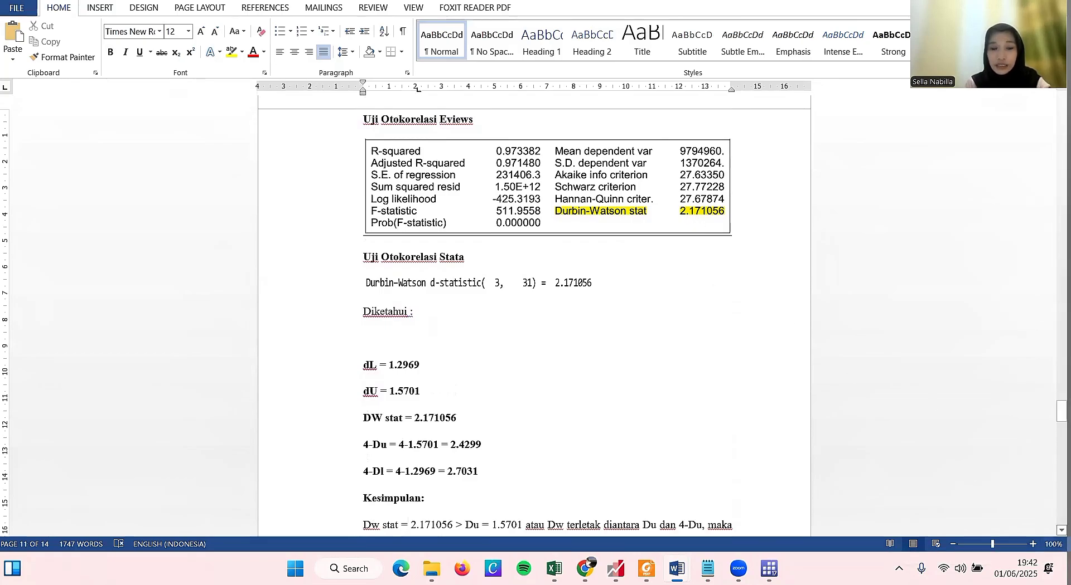
pyautogui.scroll(-3, 535, 306)
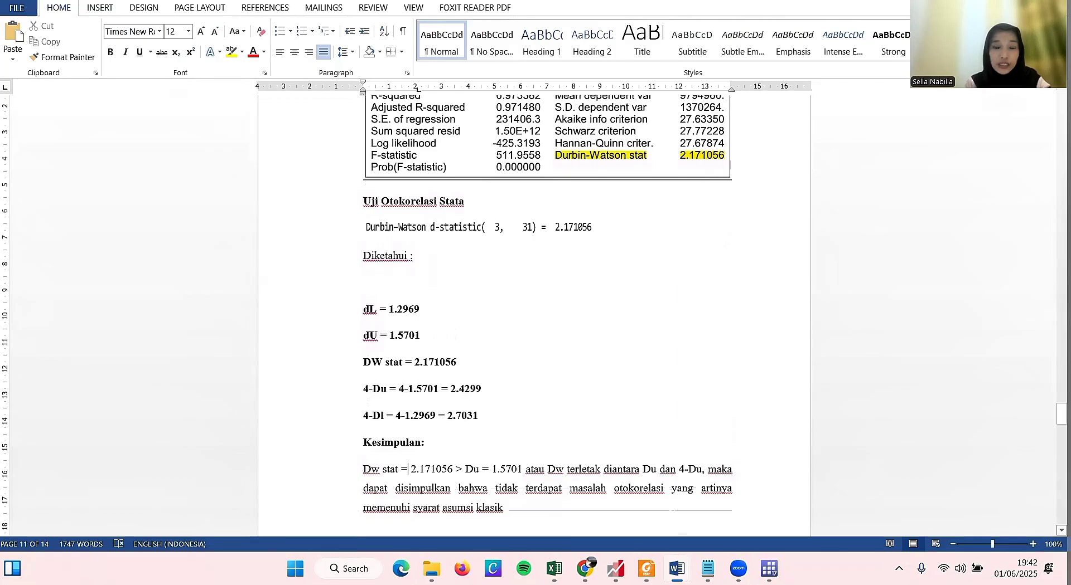